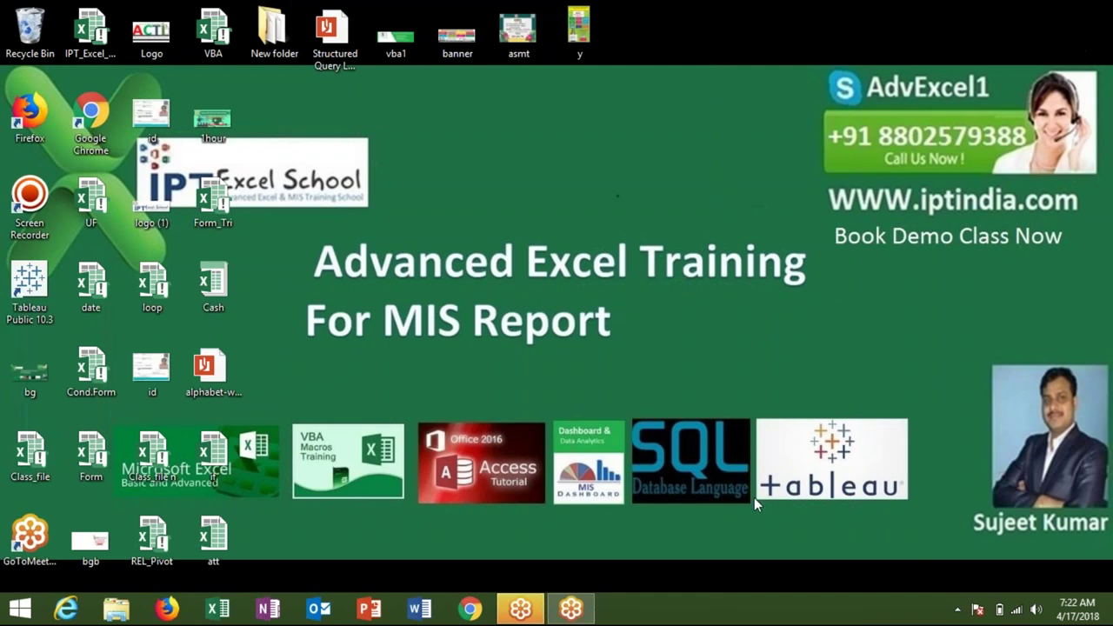
Launch Excel and open a blank workbook filling the screen
click(218, 608)
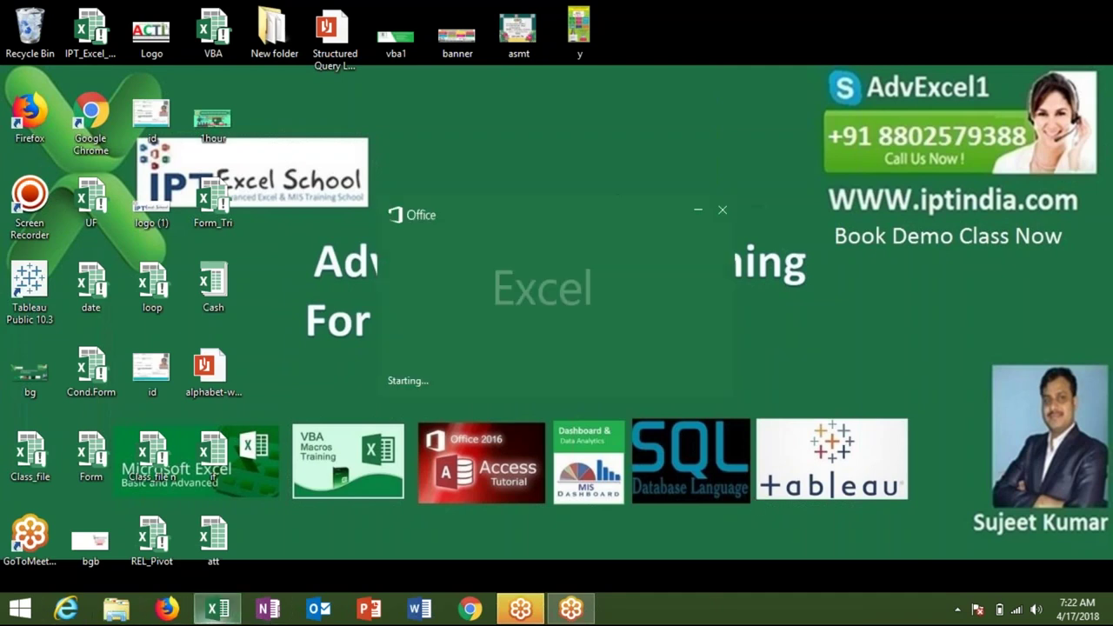
click(619, 453)
click(619, 452)
click(874, 178)
Add a new empty Module1 to the workbook's VBA project
click(461, 40)
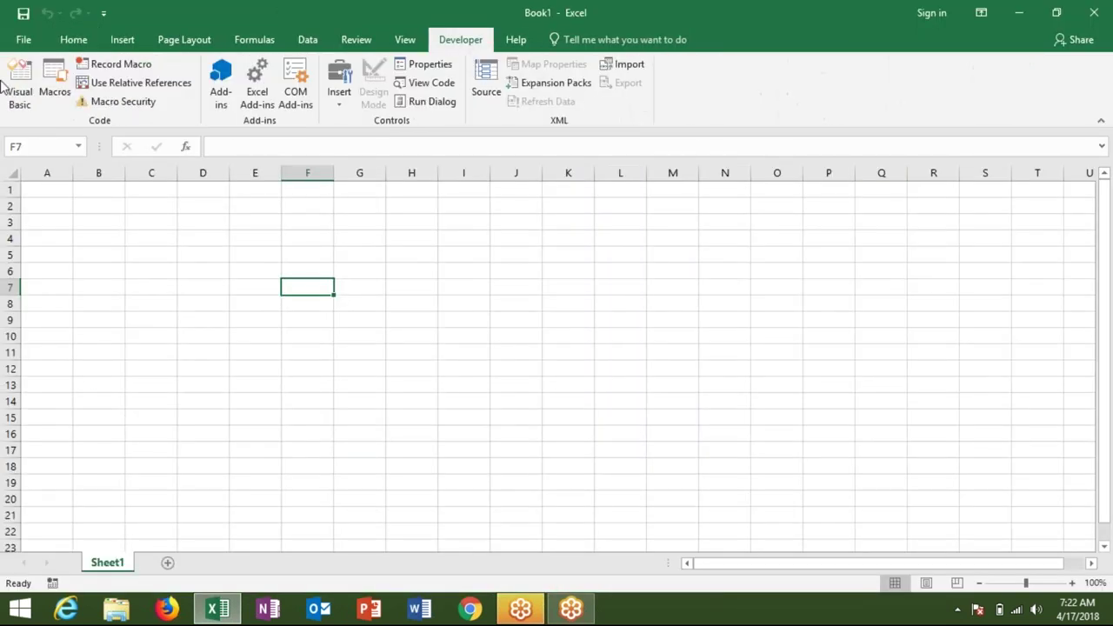
click(16, 87)
click(122, 35)
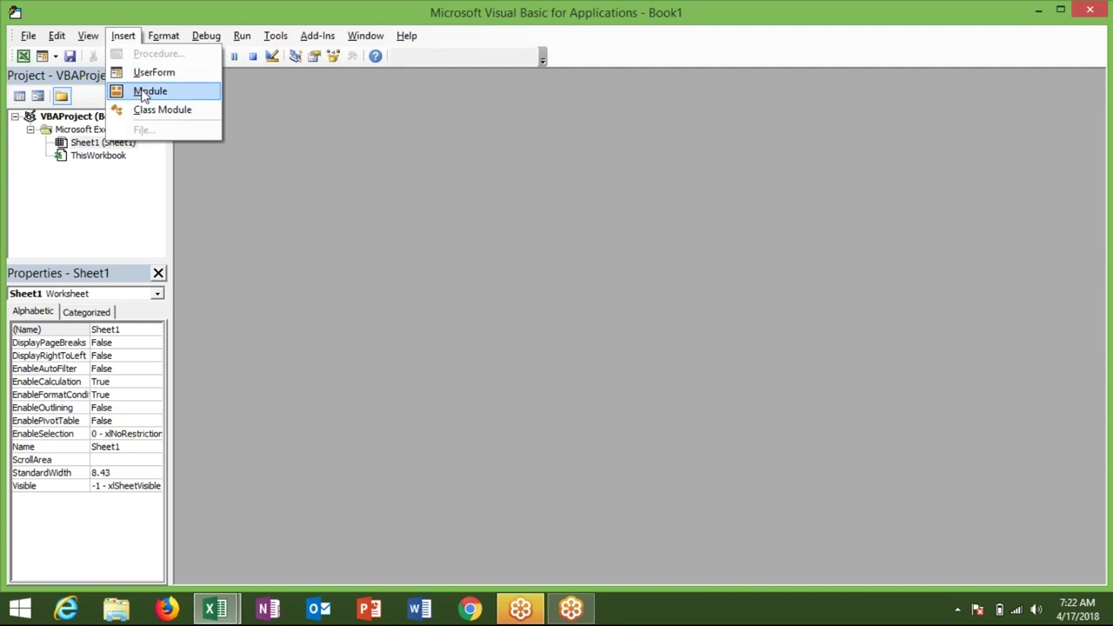
click(150, 92)
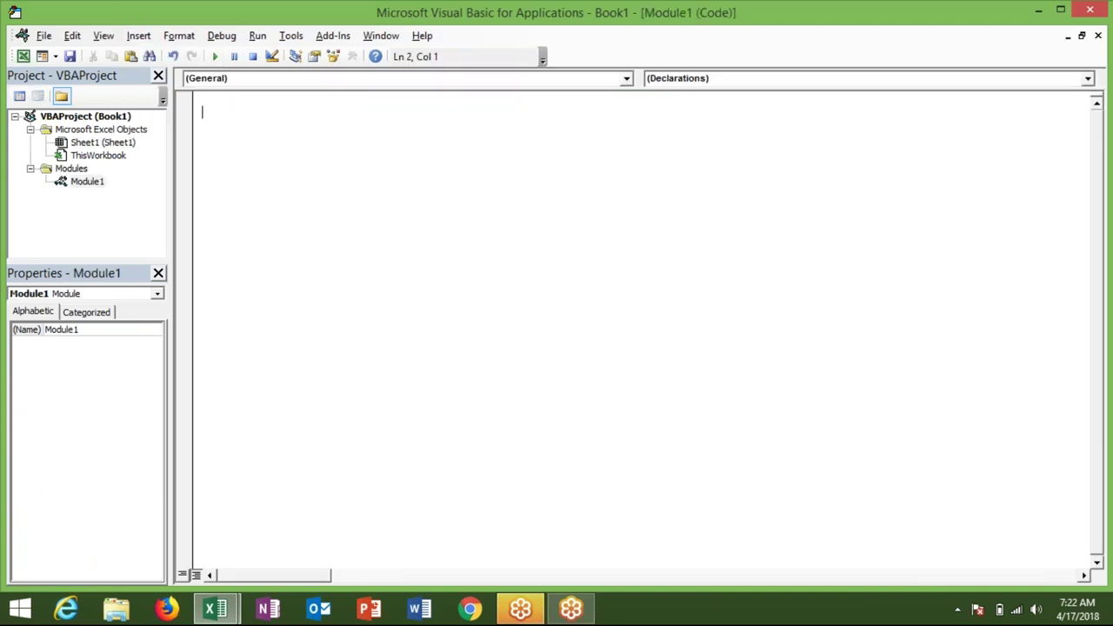
key(alt+F11)
Enter =TODAY() in F7 to show 4/17/2018, then begin Sub rr() in Module1
text(=t)
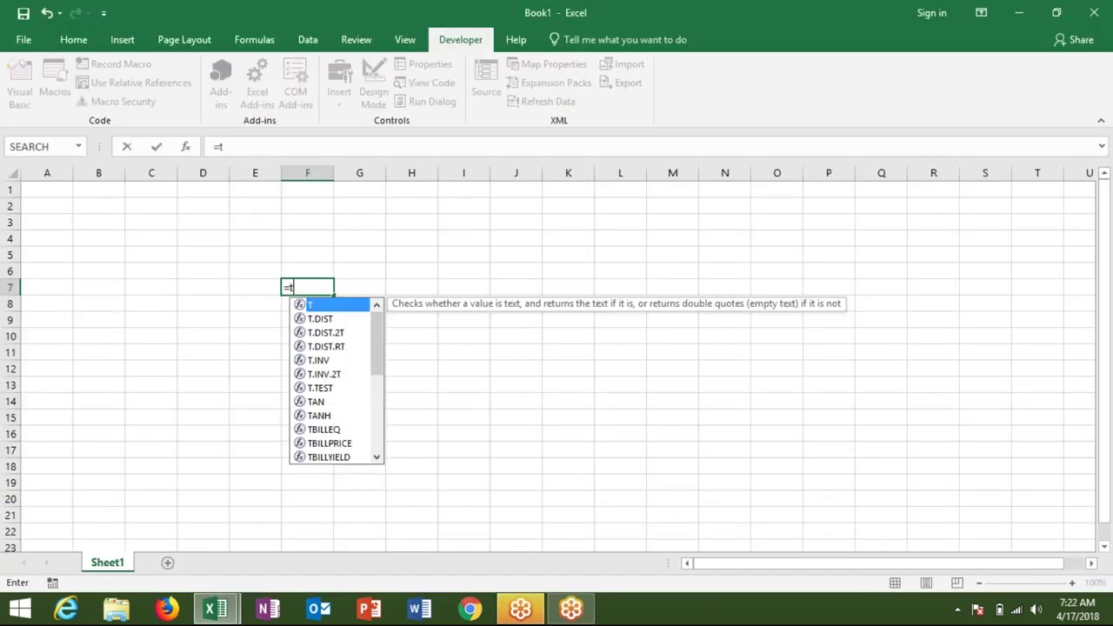
text(od)
key(Tab)
text())
key(Return)
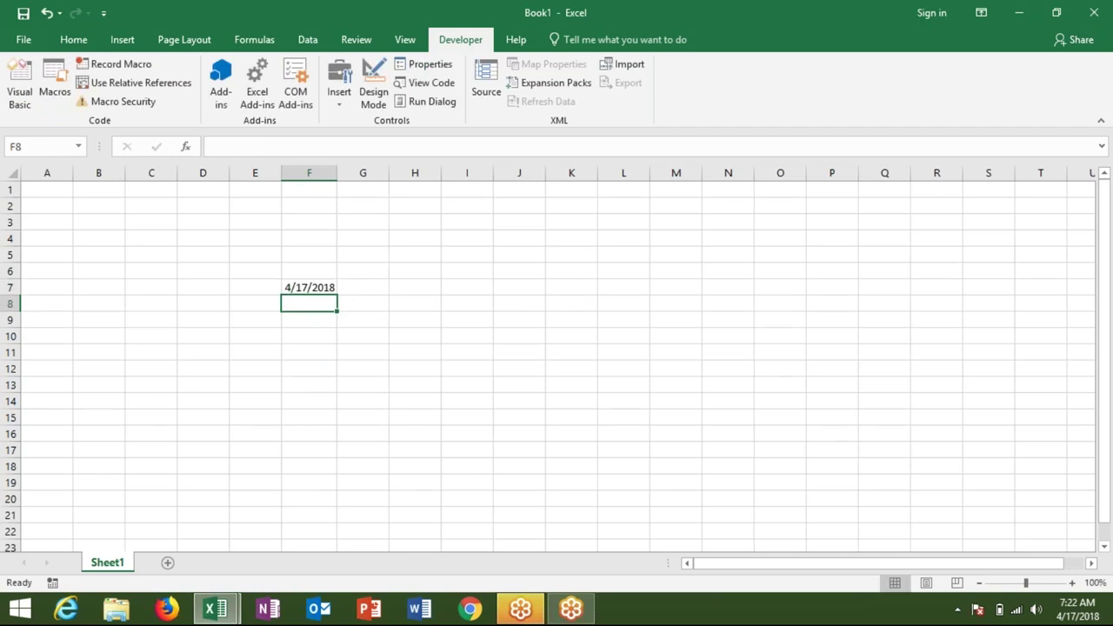
click(308, 287)
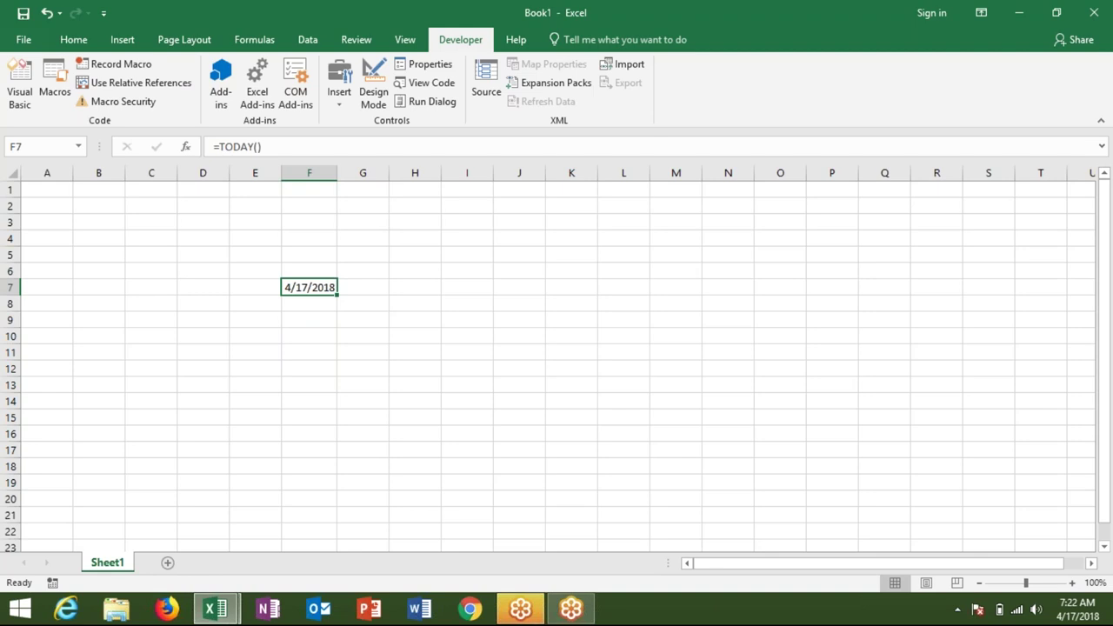
key(alt+F11)
text(sub rr())
Finish the Sub rr() header and add a Date line inside it
key(Return)
key(Return)
key(Return)
key(Return)
key(Up)
key(Up)
text(date)
key(Return)
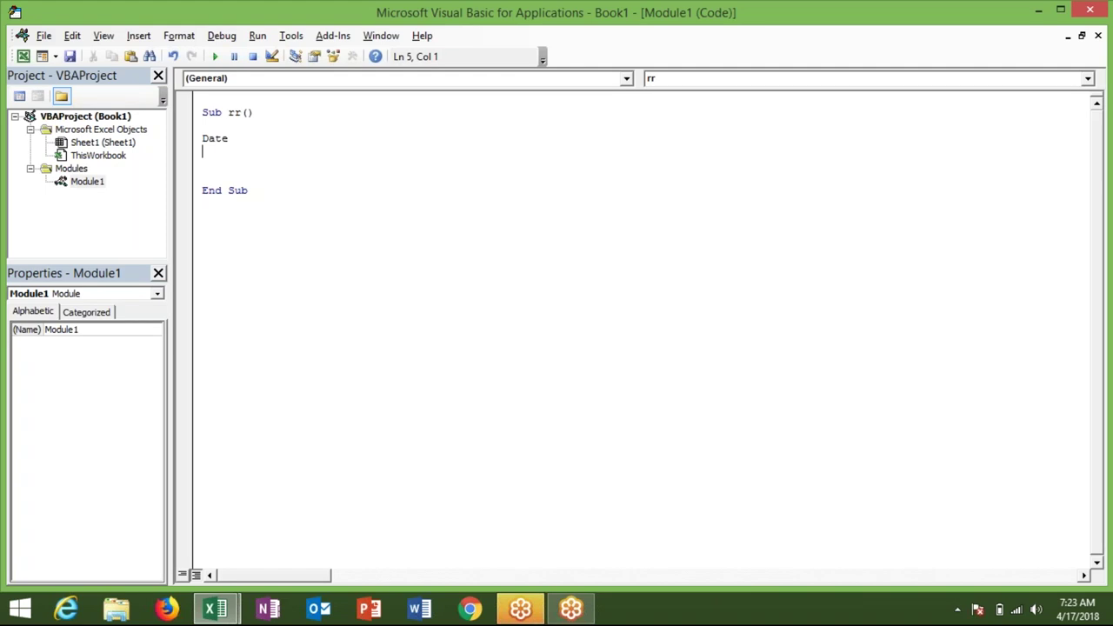
Enter =NOW() in cell F8 of the worksheet
key(alt+F11)
key(Left)
key(Right)
key(Down)
key(F2)
text(=now)
key(Tab)
text())
key(Return)
Add a Now line to rr and recheck the NOW formula in F8
key(alt+F11)
text(now)
key(Return)
key(Up)
key(alt+Tab)
click(320, 304)
key(alt+Tab)
Turn the two lines into the assignments d = Date and n = Now
key(shift+End)
key(Up)
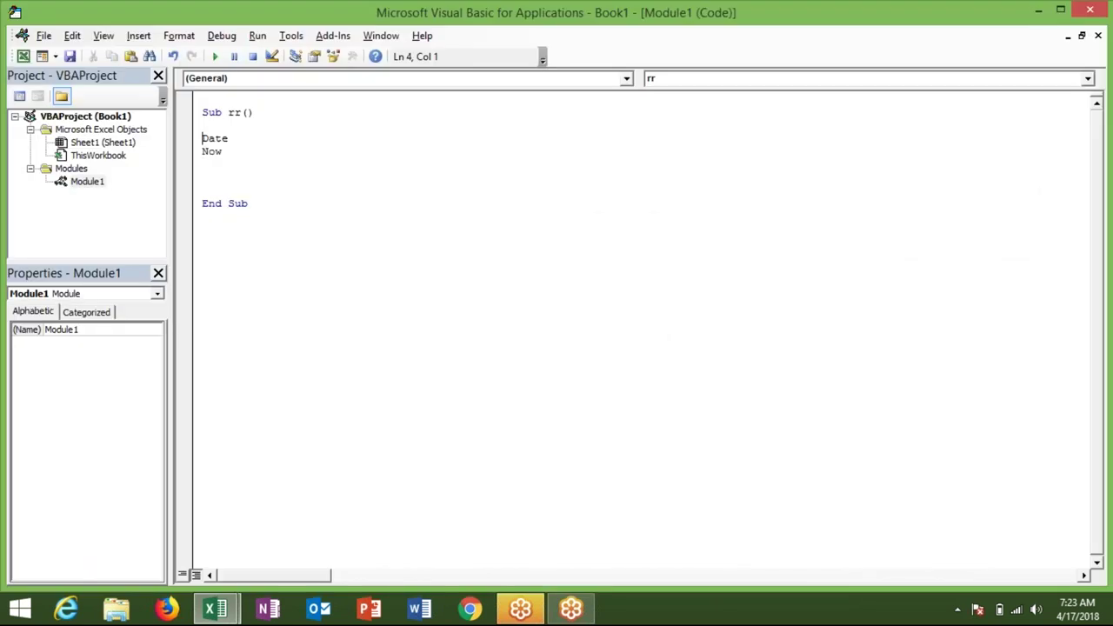
text(d=)
click(201, 152)
text(n =)
click(217, 174)
Declare Dim d As Date above the assignments
click(212, 127)
key(Return)
key(Return)
key(Up)
key(Up)
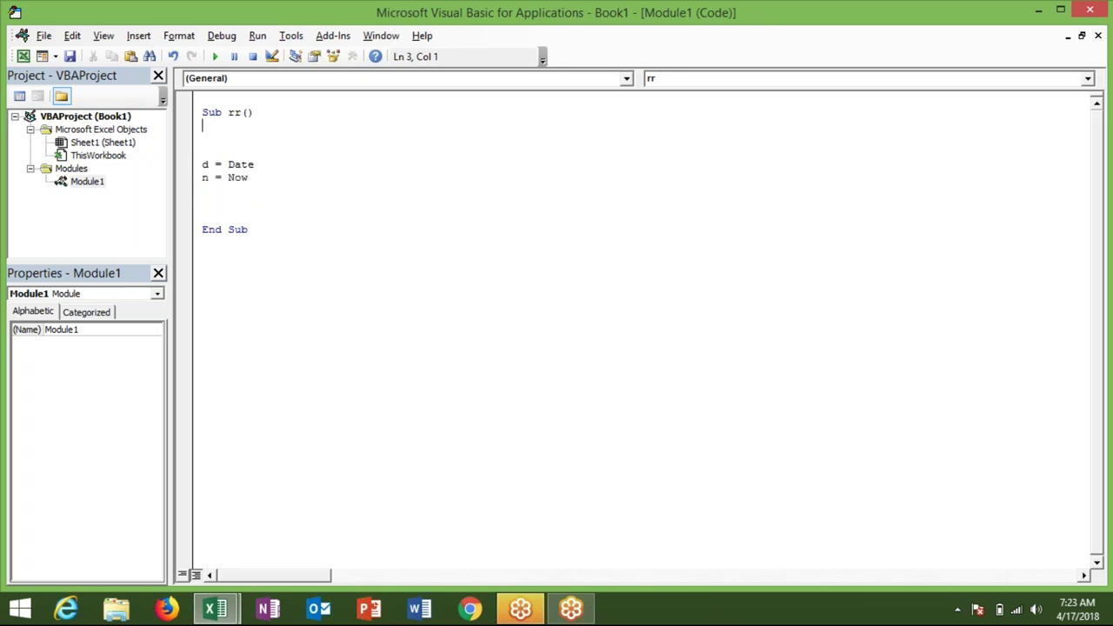
text(dim r)
key(BackSpace)
key(BackSpace)
text(d as date)
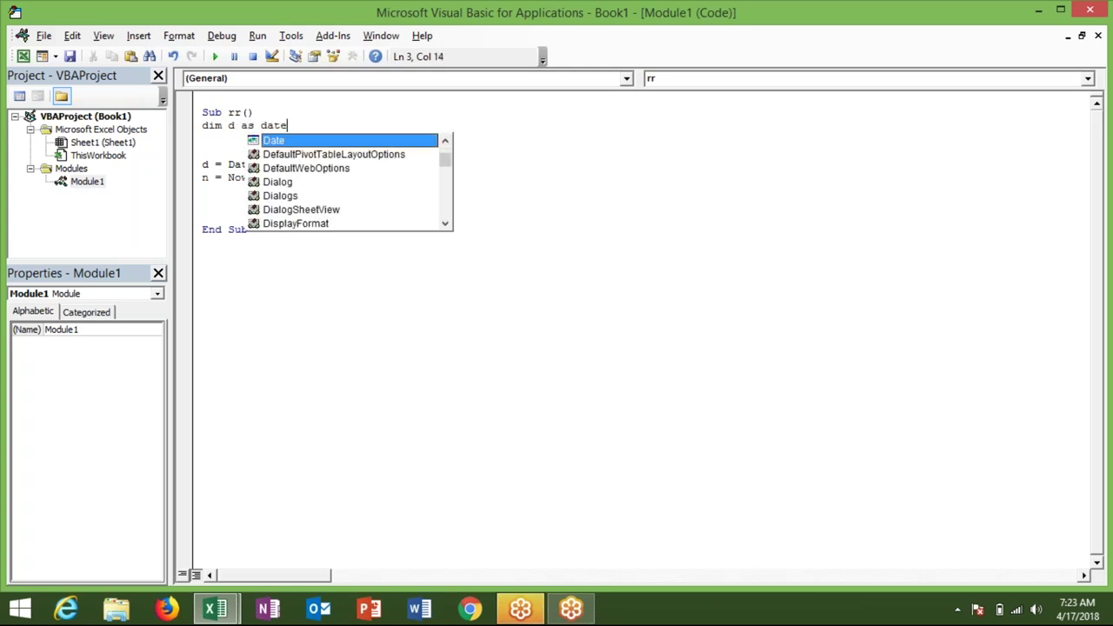
key(Tab)
key(Return)
Declare Dim n As Date, correcting the mistyped type
text(dim n as now)
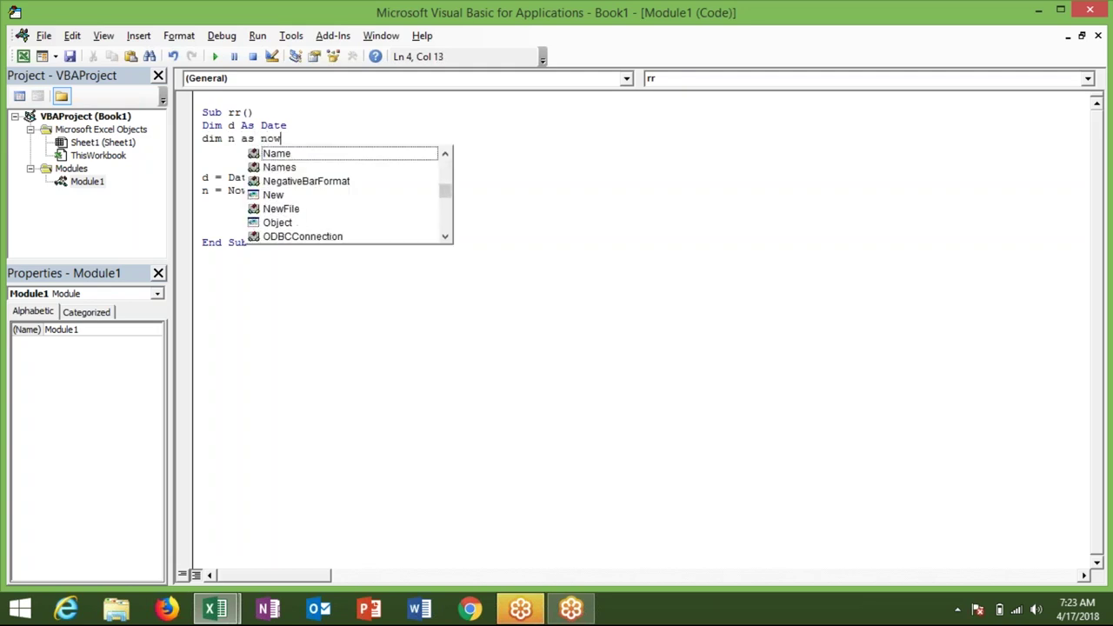
key(BackSpace)
key(BackSpace)
key(BackSpace)
text(dat)
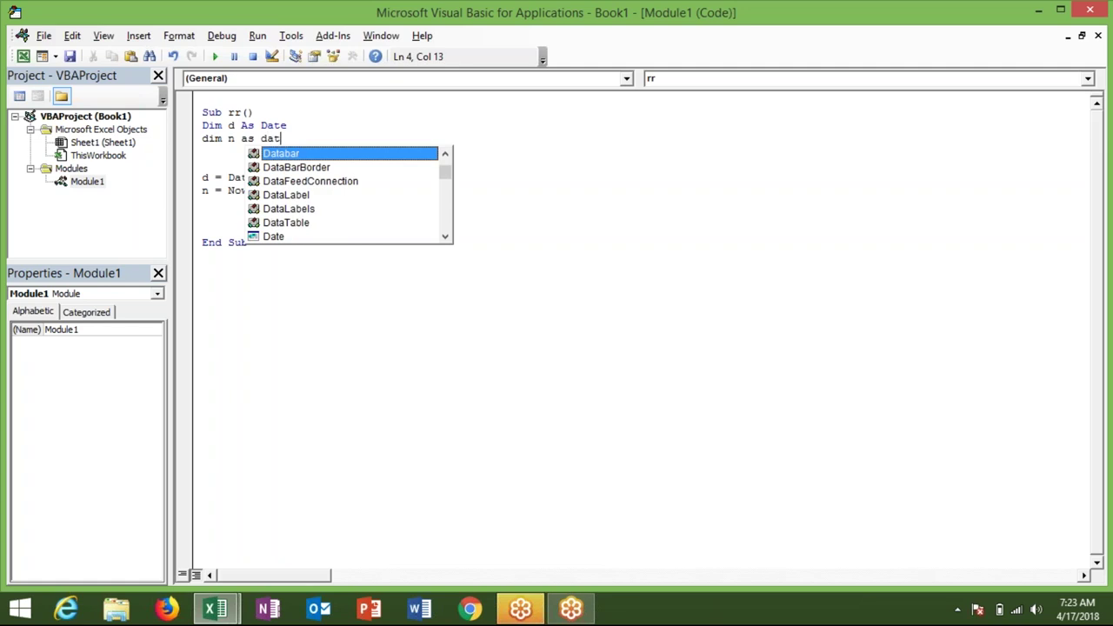
text(e)
key(Tab)
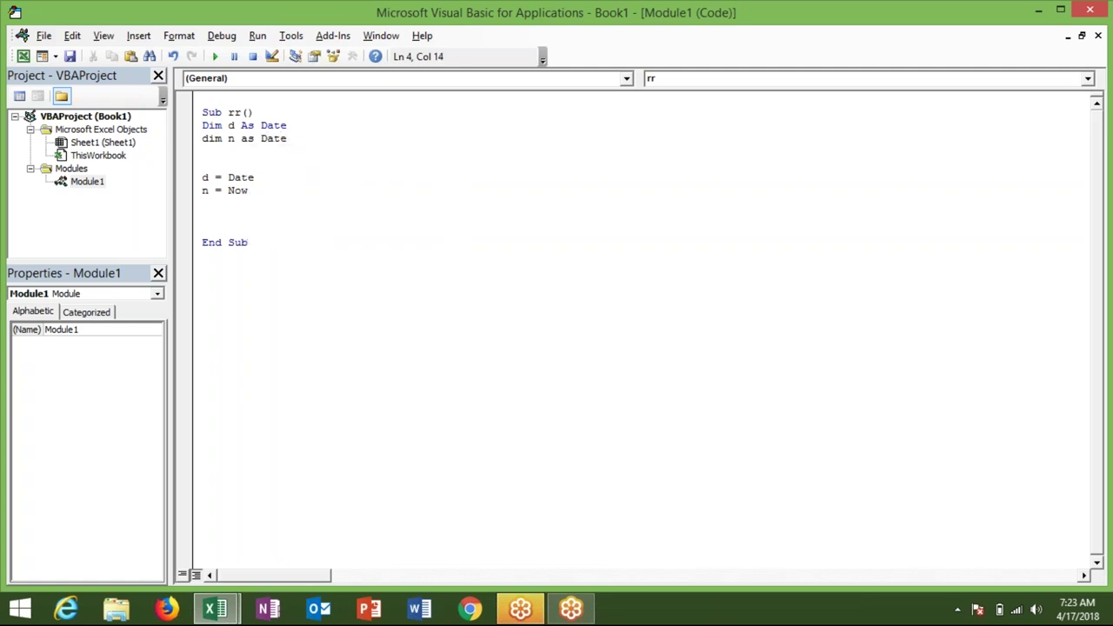
key(Down)
click(248, 190)
Enter =DAY(F7) in G7 to extract the day 17
key(alt+F11)
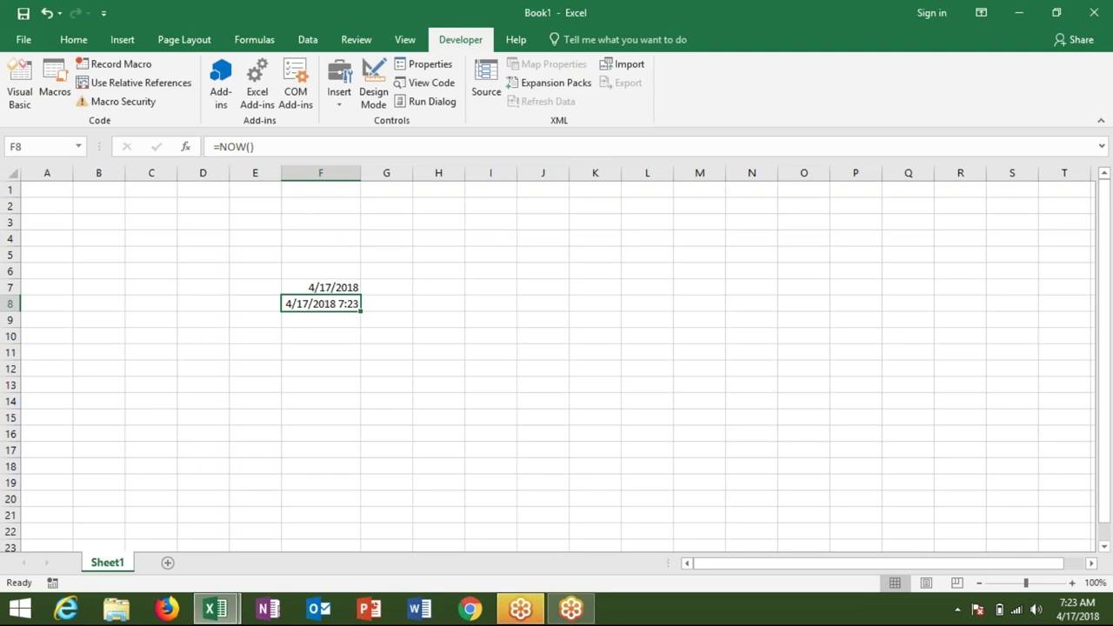
click(320, 320)
click(320, 303)
click(320, 287)
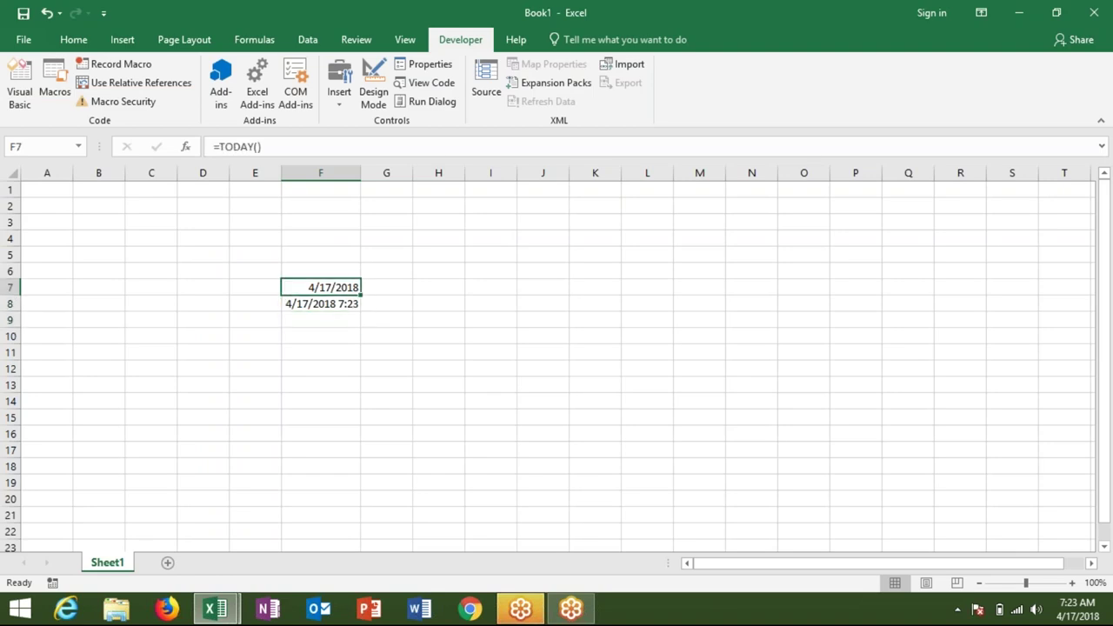
click(386, 287)
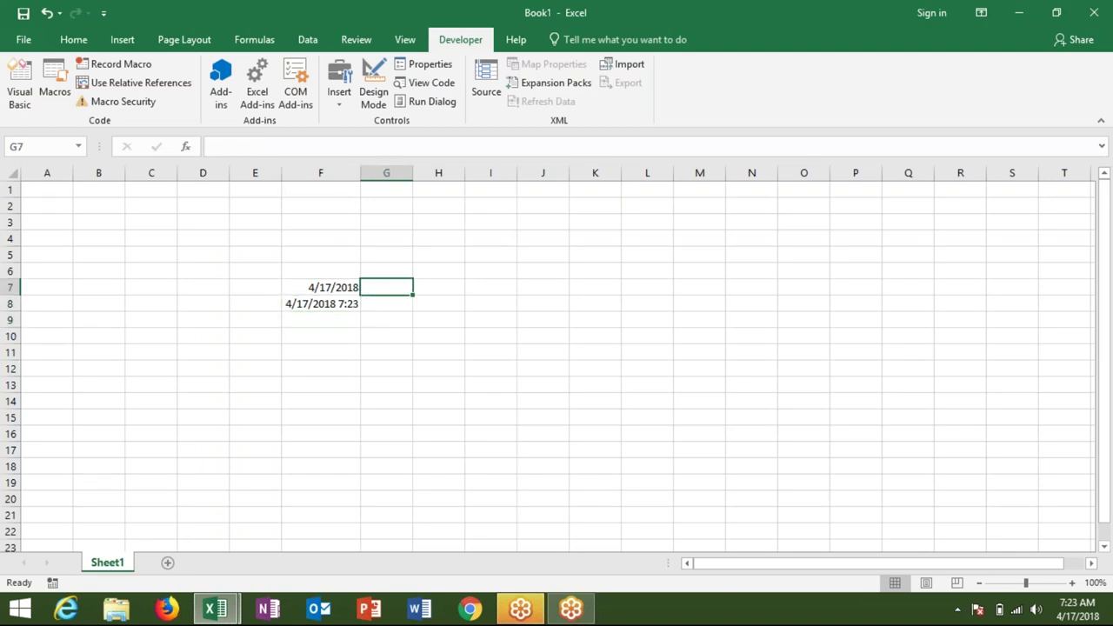
text(=day)
key(Tab)
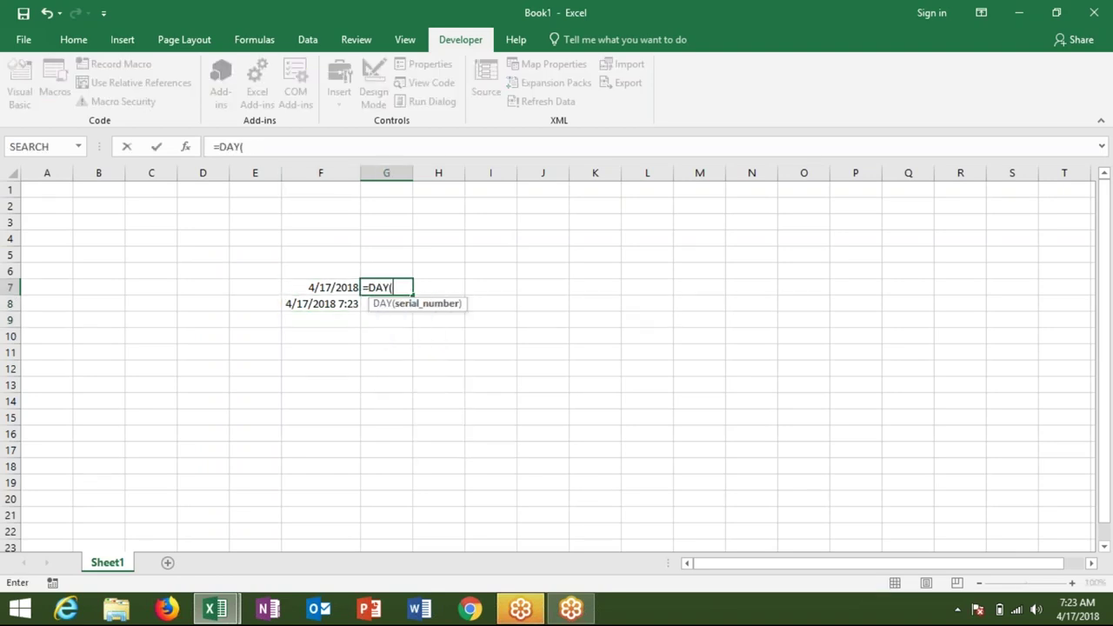
click(320, 287)
key(Return)
Put =MONTH(F7) in H7, replacing a mistaken HOUR formula
click(438, 287)
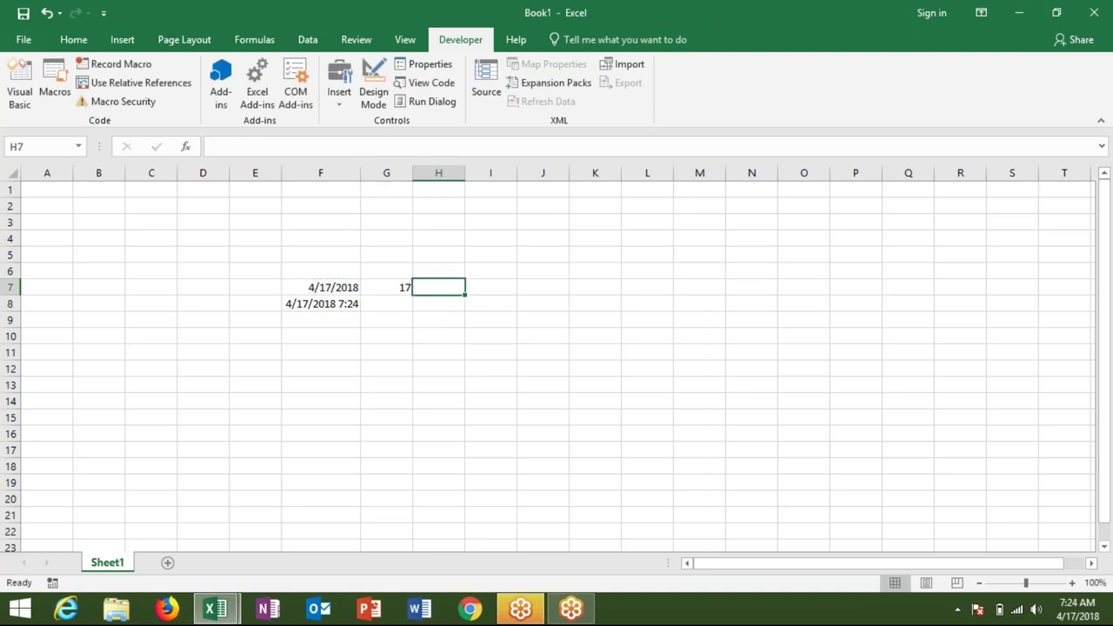
text(=ho)
key(Tab)
key(Left)
key(Left)
key(Return)
click(491, 287)
click(438, 287)
key(F2)
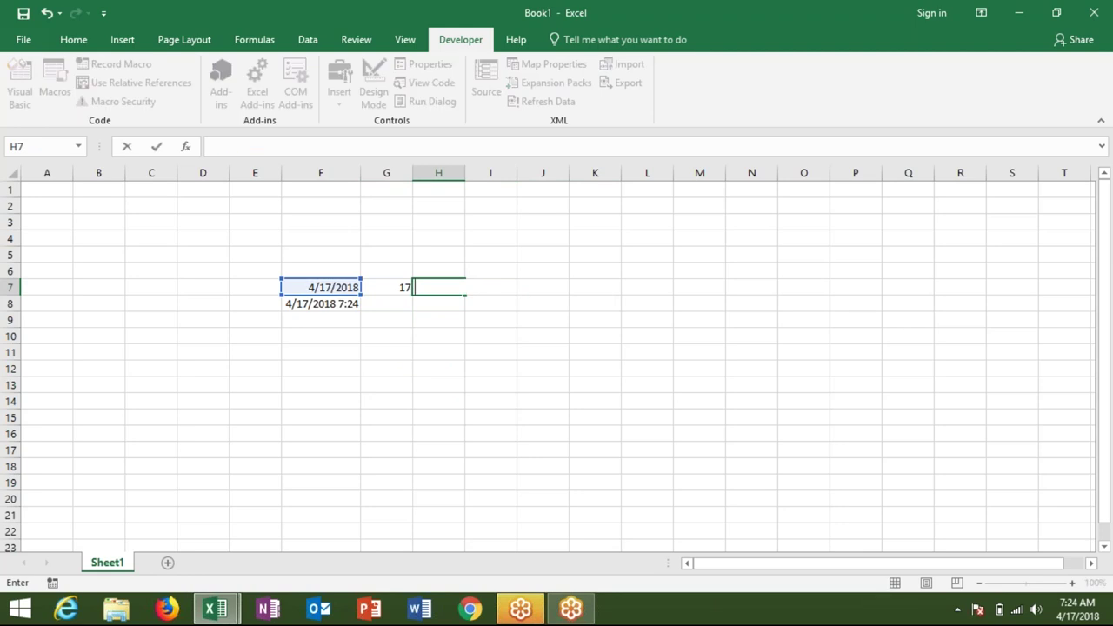
text(=mon)
key(Tab)
key(Left)
key(Left)
key(Return)
Enter =YEAR(F7) in I7 to show 2018
key(Right)
key(Up)
text(=)
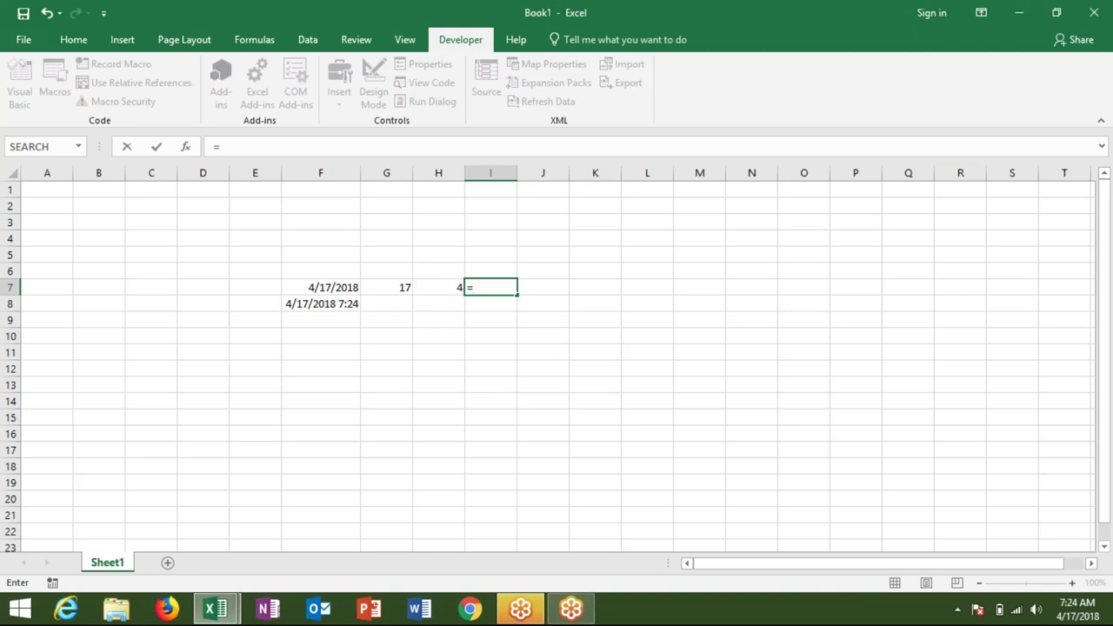
text(year)
key(Tab)
key(Left)
key(Left)
key(Left)
key(Left)
key(Right)
key(Return)
key(Up)
key(shift+Left)
key(shift+Left)
key(alt+F11)
key(Return)
Add dd = Day(d) on the line below n = Now
click(203, 204)
text(d=)
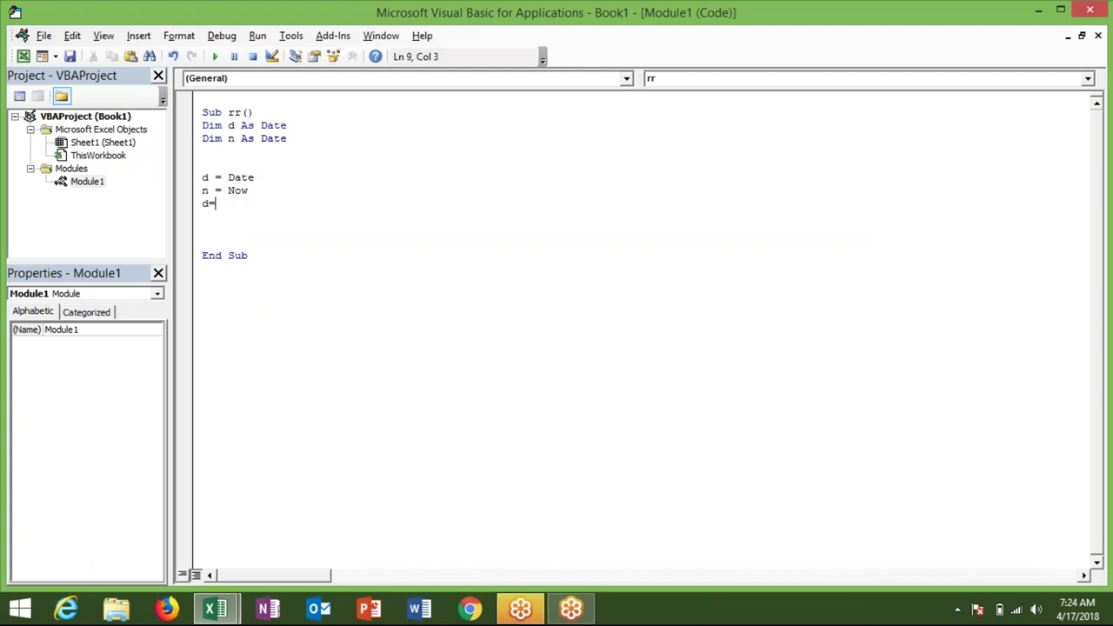
key(BackSpace)
key(BackSpace)
key(Up)
key(Up)
key(Down)
key(Down)
key(Down)
text(dd=)
text(day)
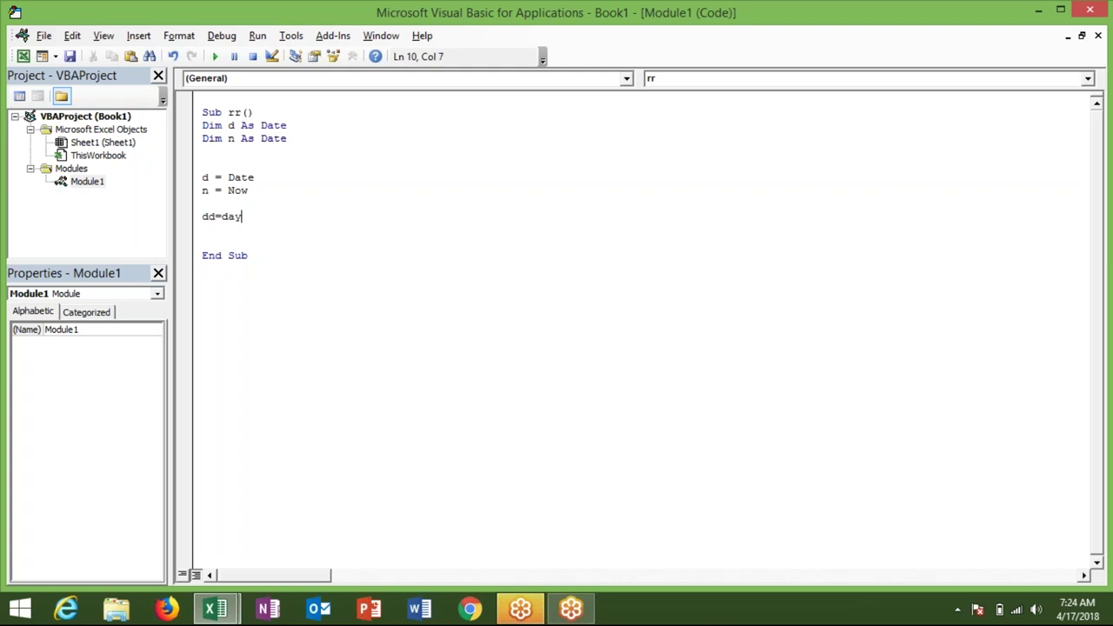
text(()
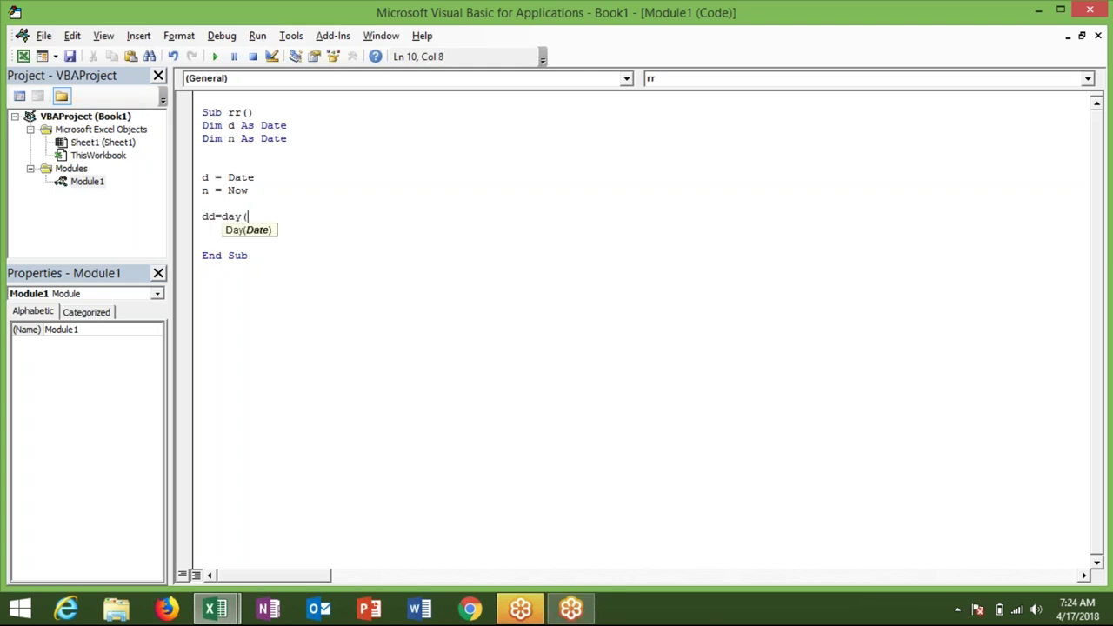
text(dat)
key(BackSpace)
key(BackSpace)
key(BackSpace)
text(d))
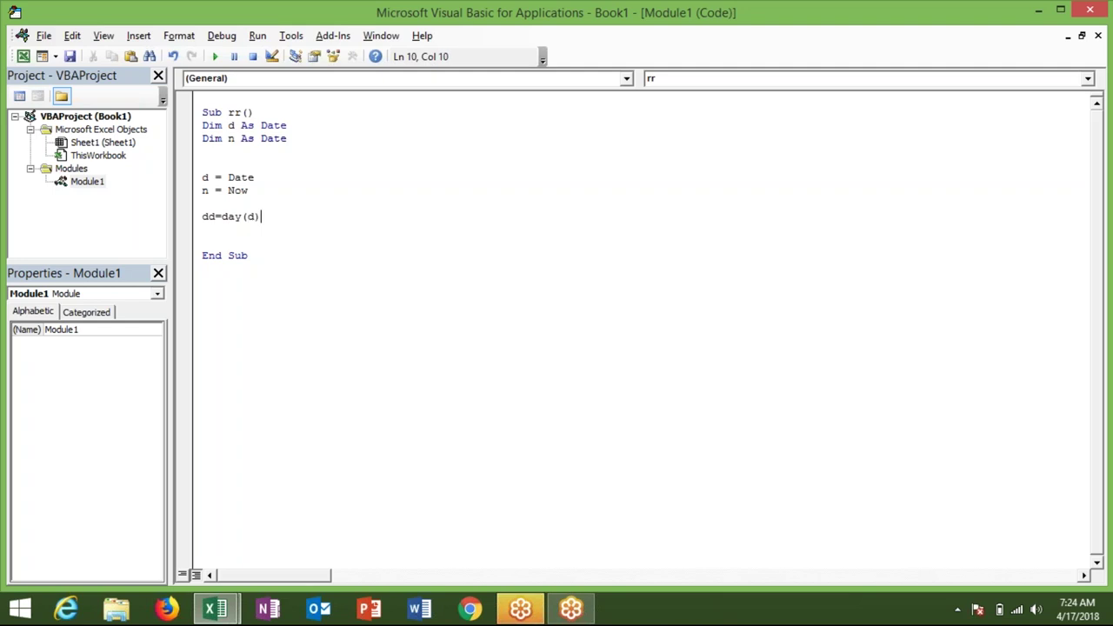
key(Return)
Add the lines m = Month(d) and y = Year(d)
text(m=month)
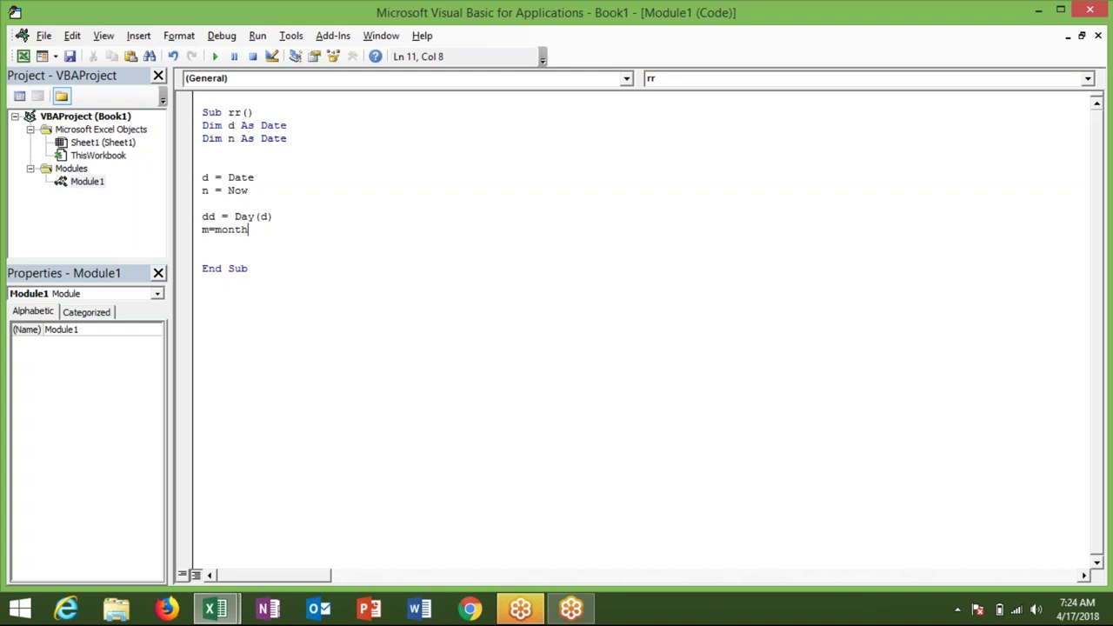
text((d)
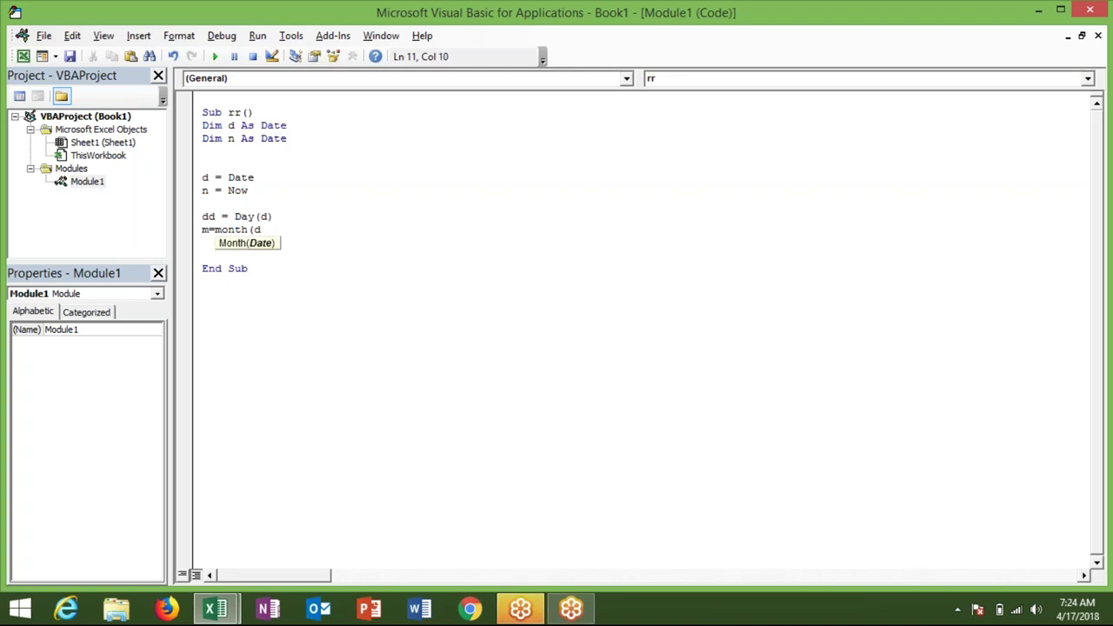
text())
key(Return)
text(y)
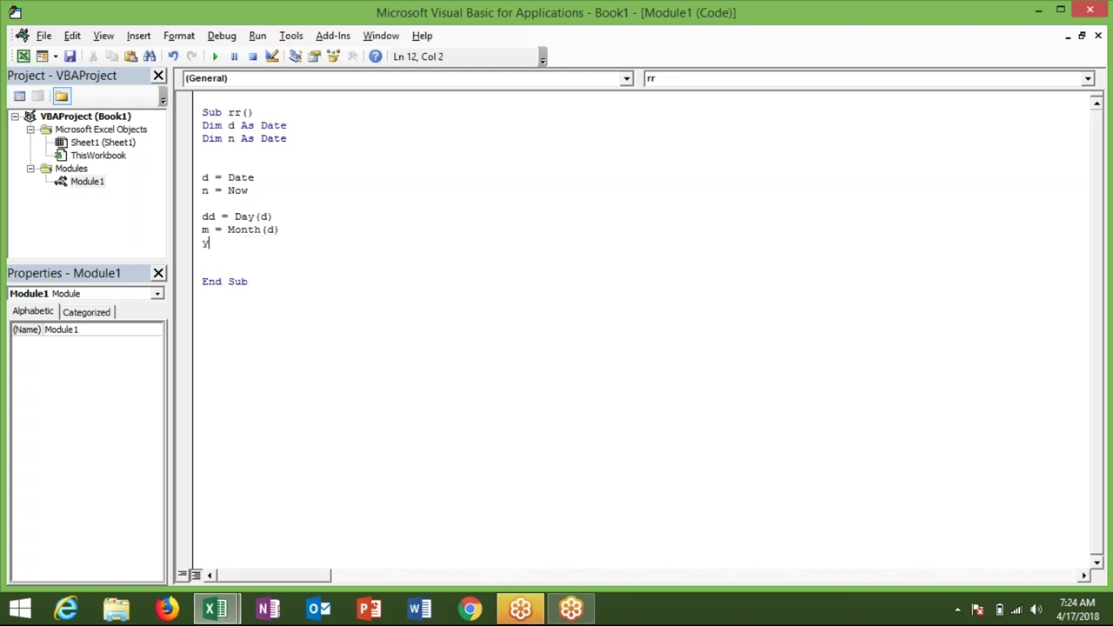
text( =)
text(year)
text((d))
key(Return)
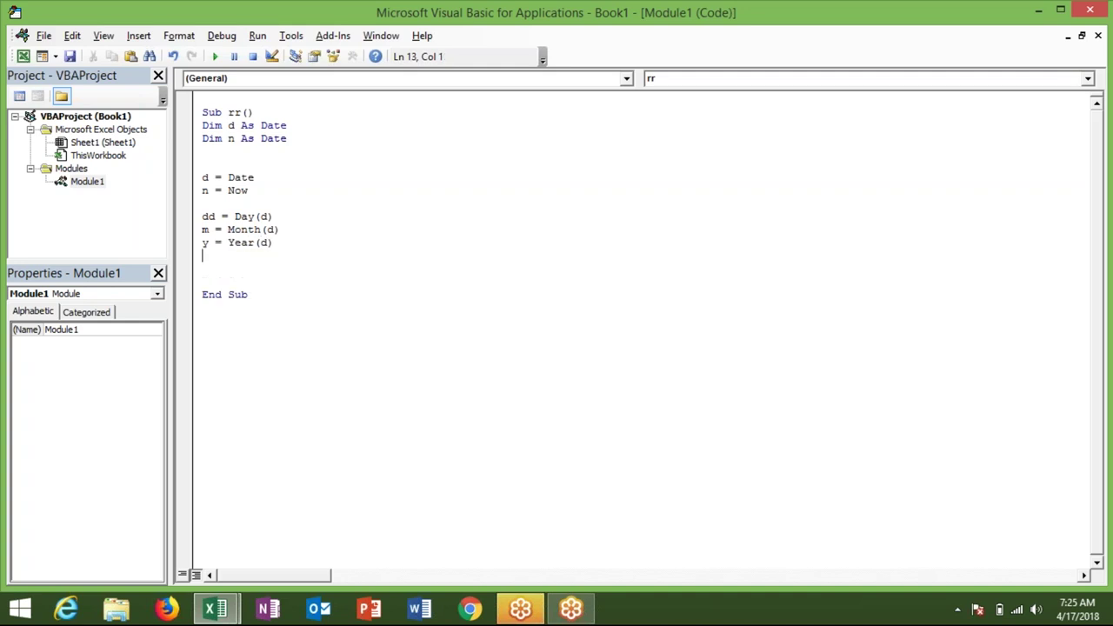
key(alt+Tab)
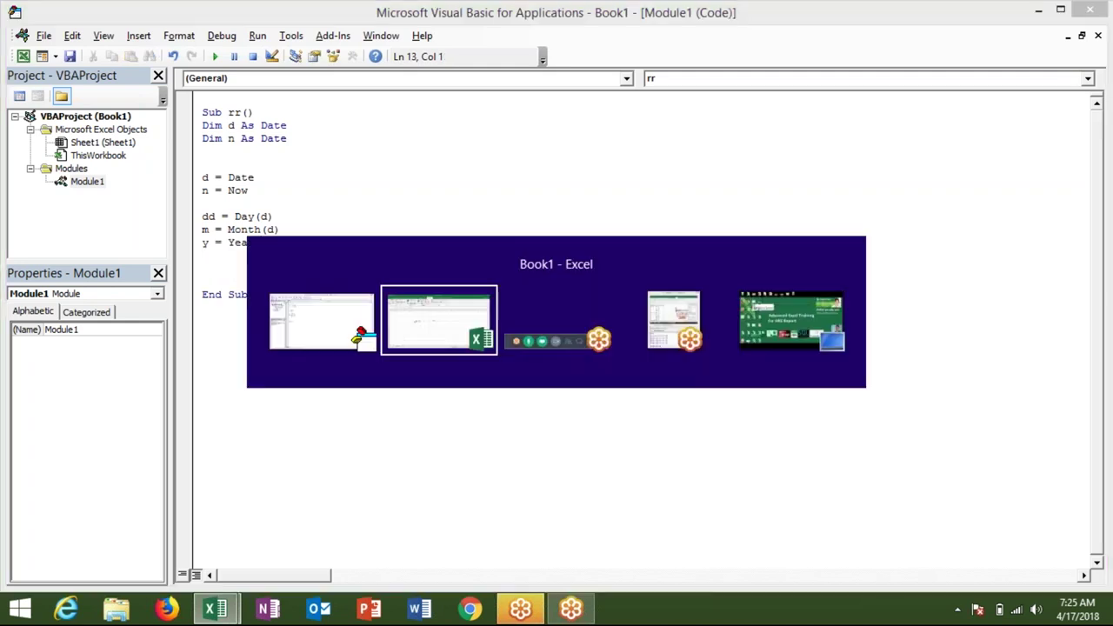
Type 4 in F10 and Apr in G10, then return to the VBA editor
key(Down)
key(Down)
key(Left)
key(Left)
key(Down)
key(Left)
text(4)
key(Tab)
text(Apr)
key(Return)
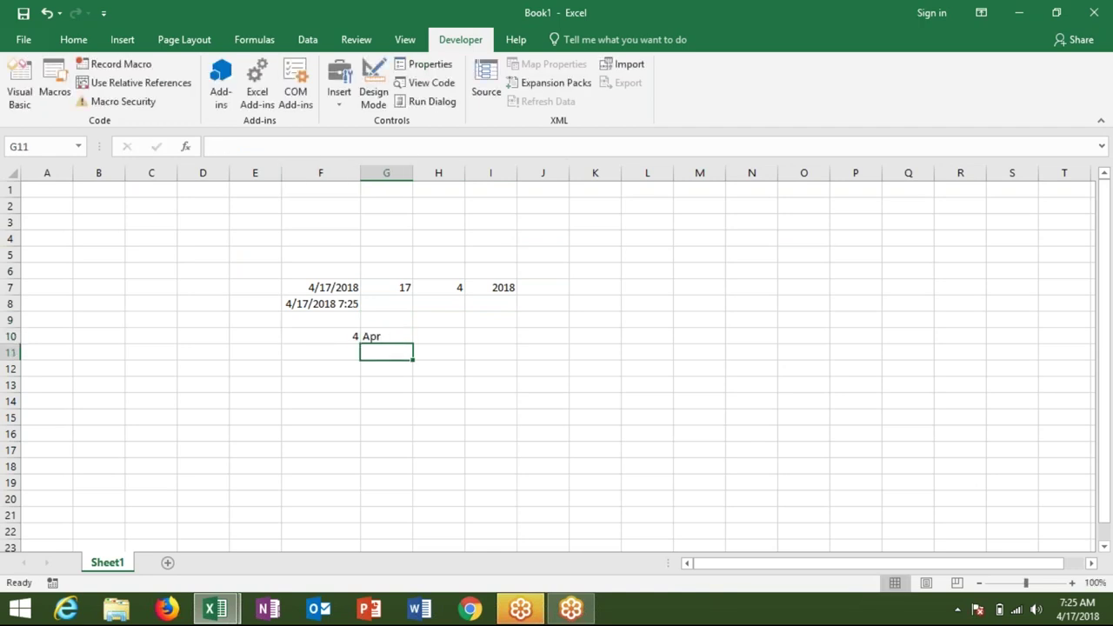
key(Up)
key(alt+F11)
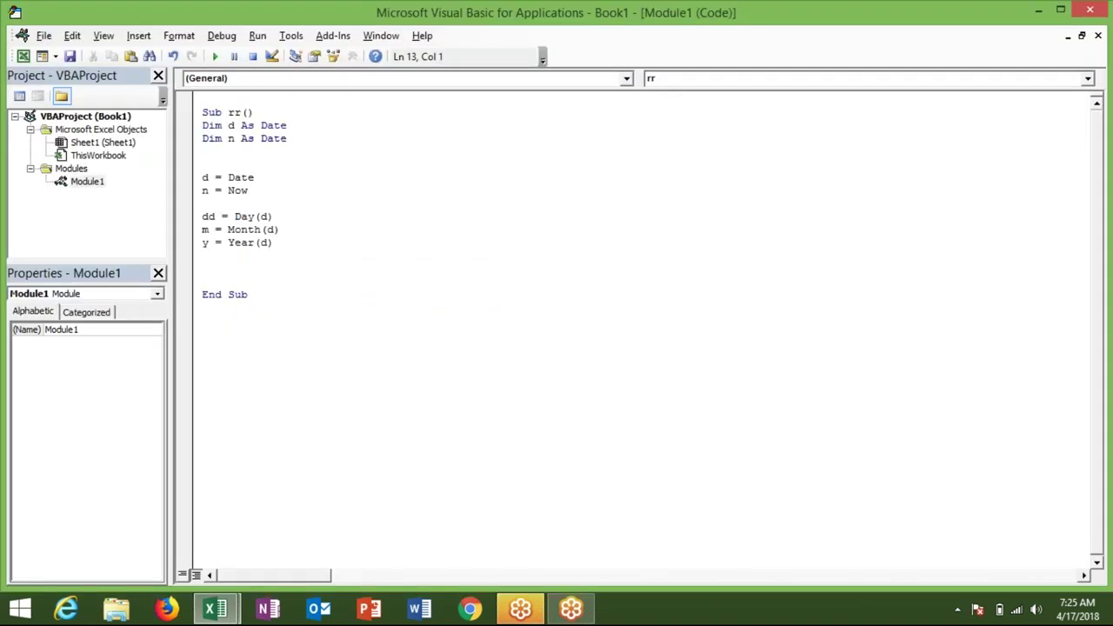
Add mn = MonthName(m, True) to rr and start a function below End Sub
text(mn=)
text(monthname)
text(()
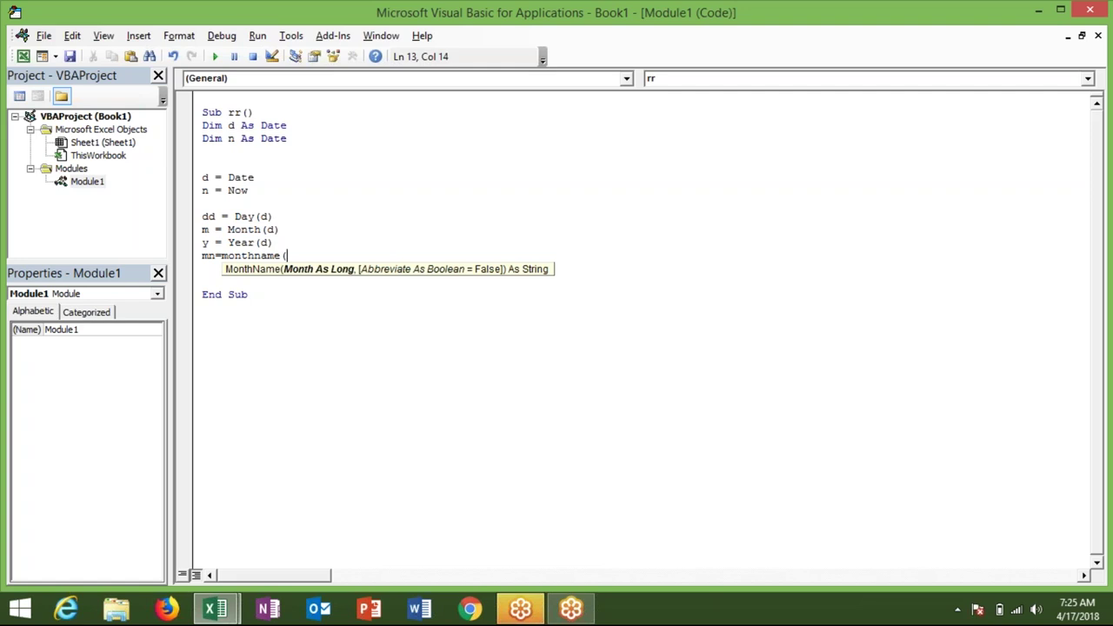
key(Down)
key(Return)
text(m)
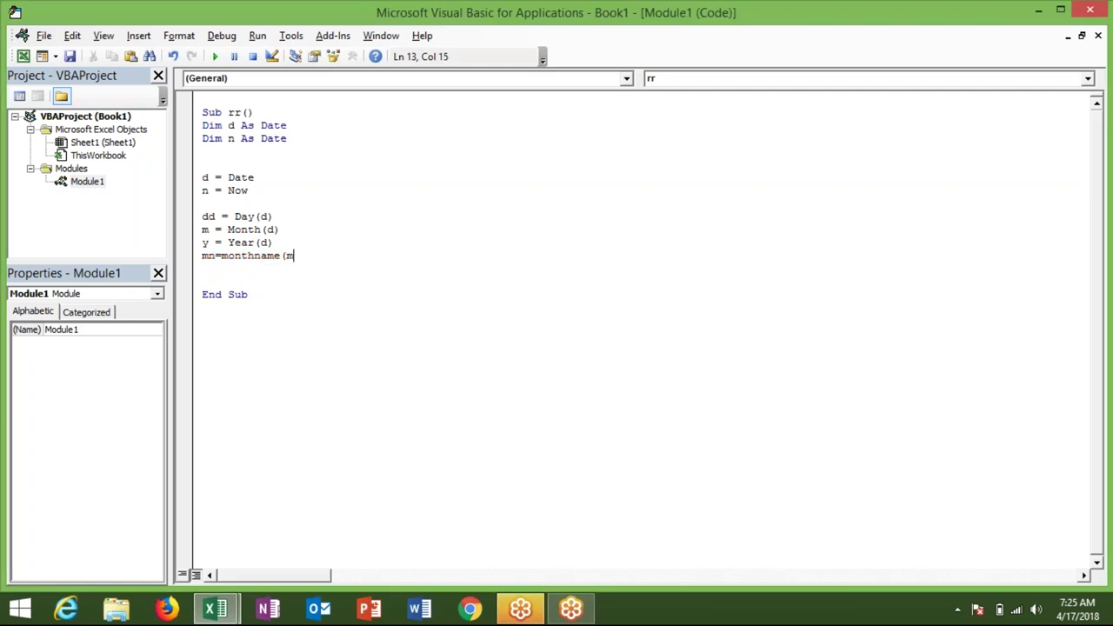
text(,)
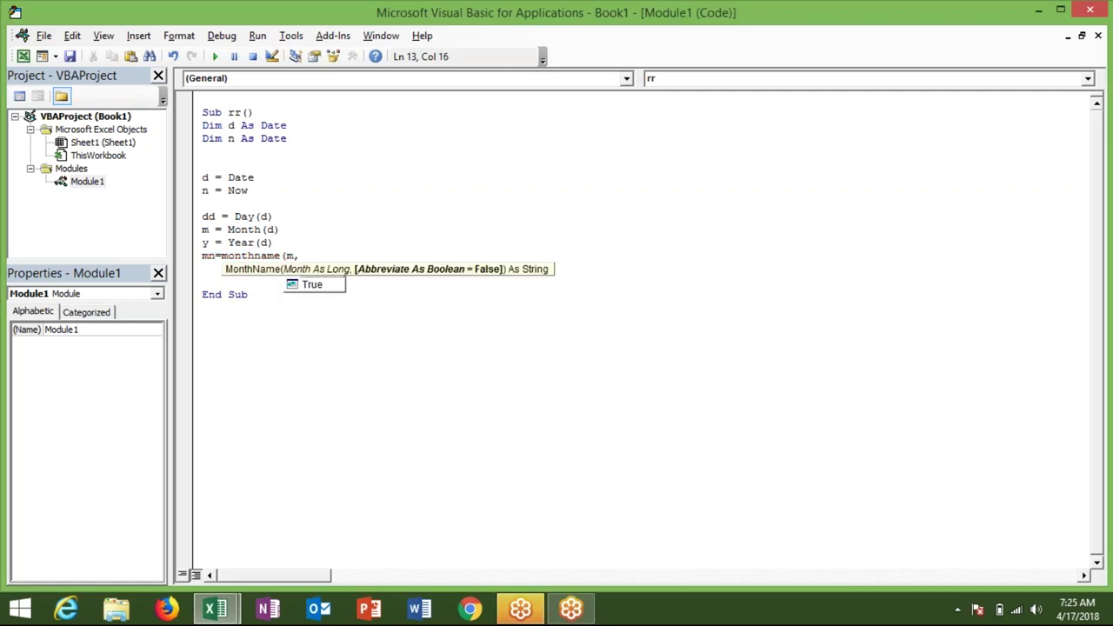
key(Down)
key(Tab)
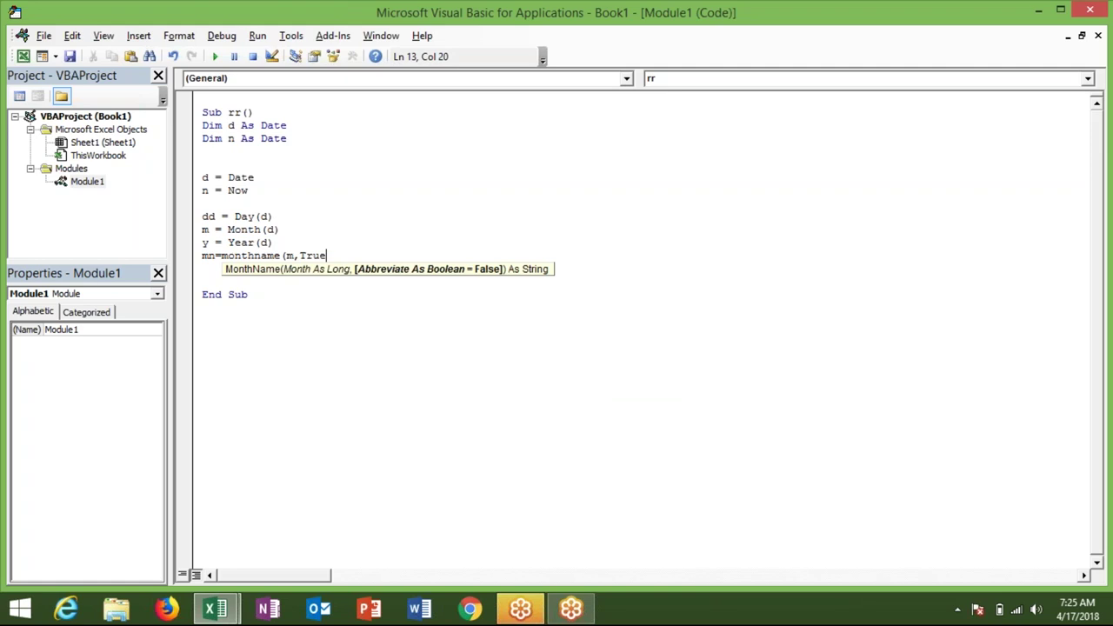
key(Return)
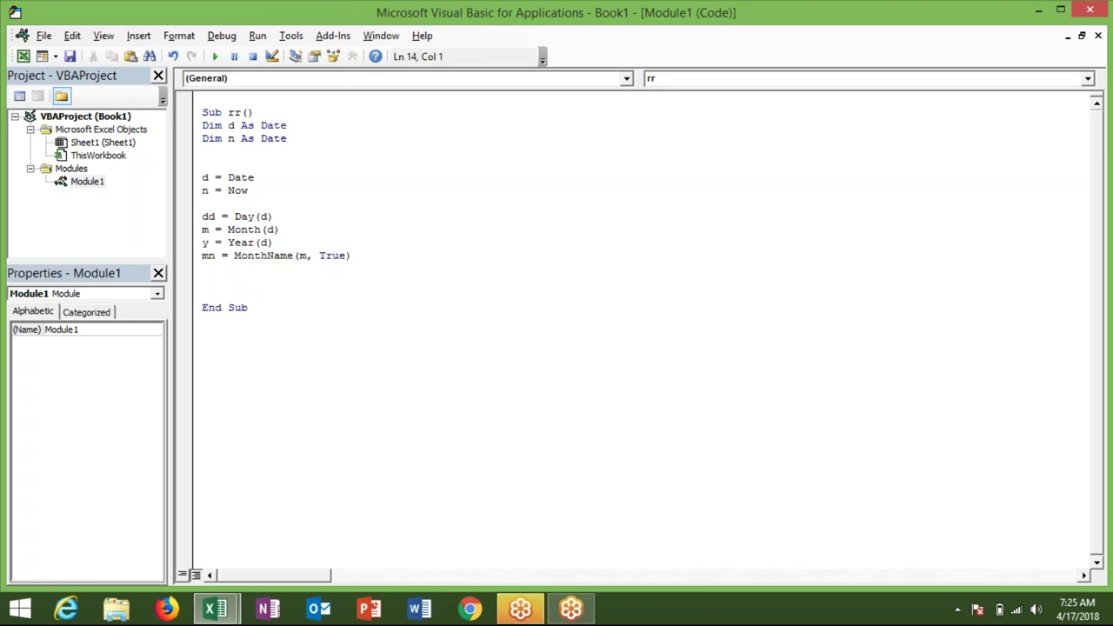
key(Down)
key(Down)
text(f)
text(unctio)
text(n)
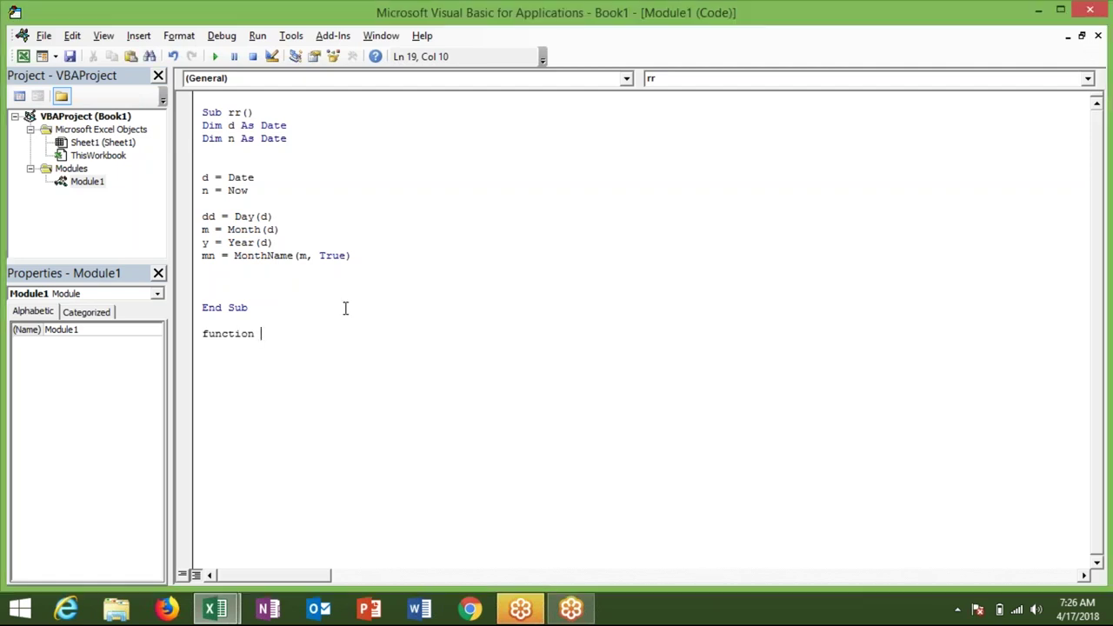
Write the header Function N_M(n As Integer) below End Sub
click(320, 323)
key(Return)
text(M)
key(BackSpace)
text(N)
text(ow)
key(BackSpace)
key(BackSpace)
text(N_M)
text(()
text(n as )
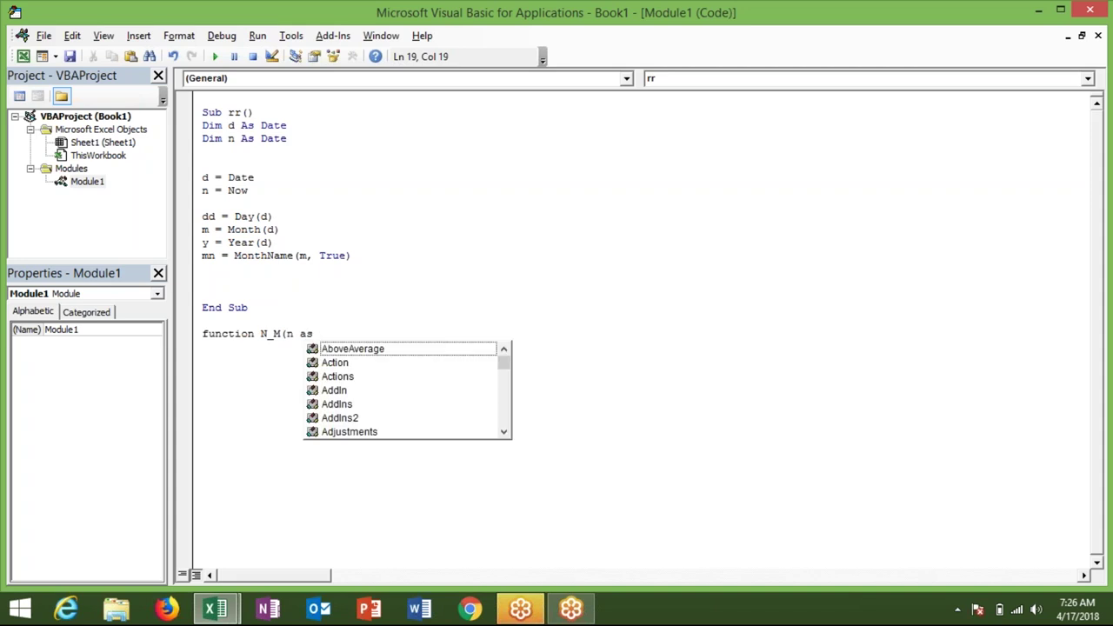
text(in)
key(Tab)
text())
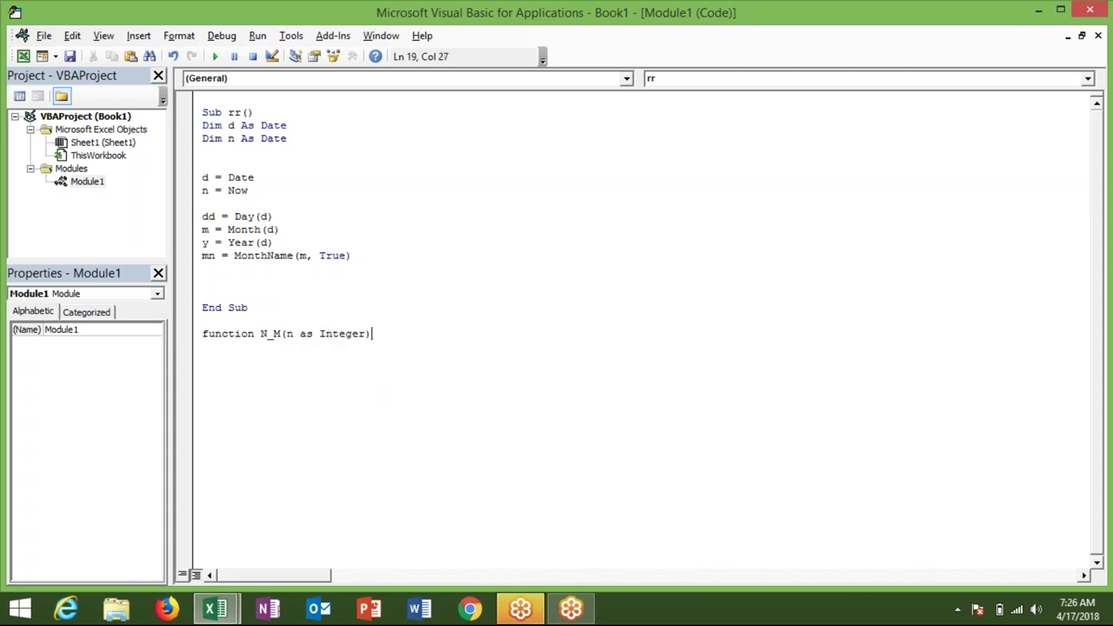
key(Return)
Make N_M return MonthName(n, True), dismissing the compile errors
text(N_M)
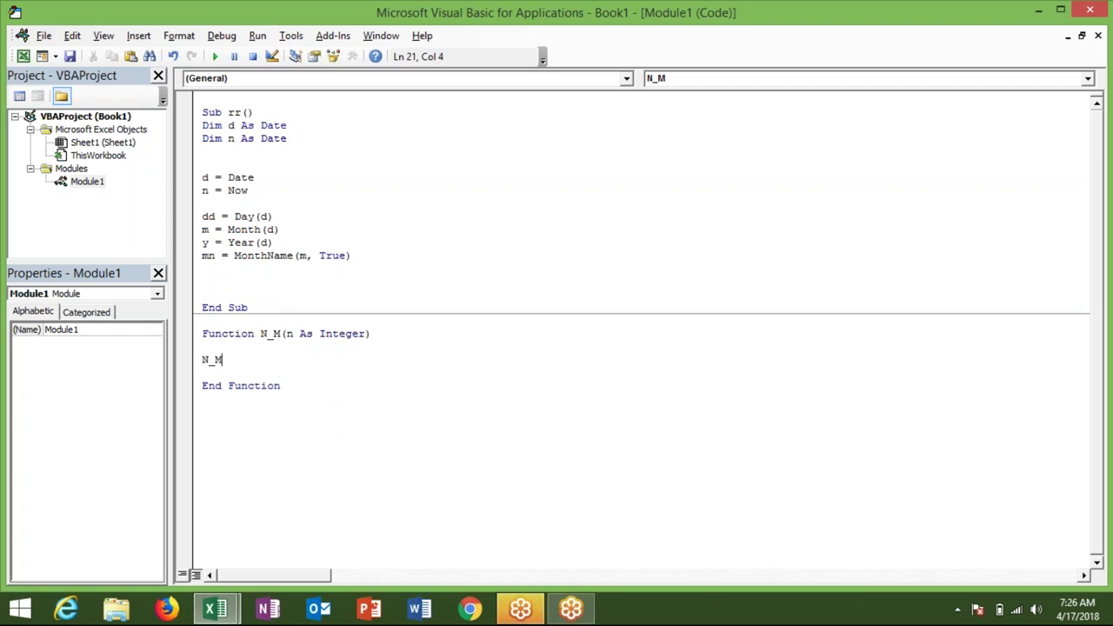
text(=)
text(monthname)
text(()
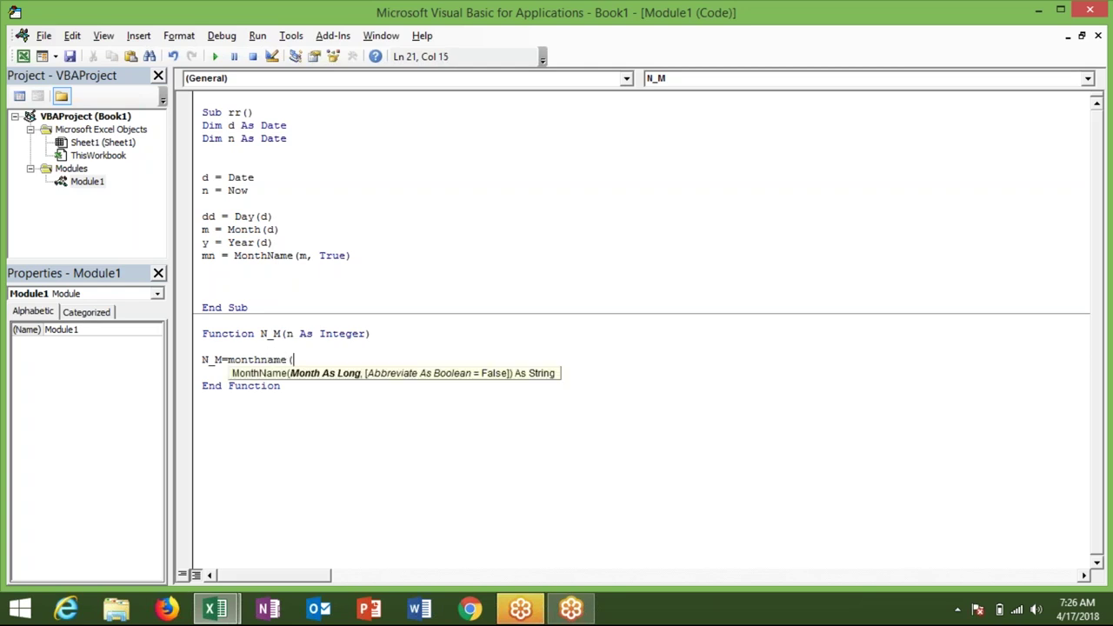
click(983, 27)
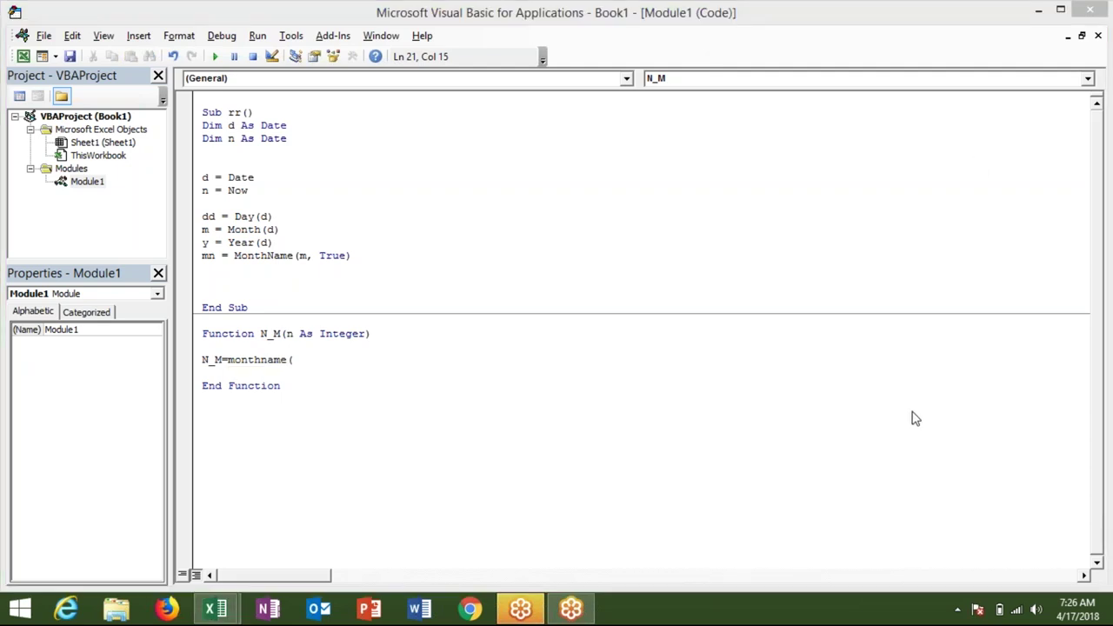
click(385, 436)
click(543, 370)
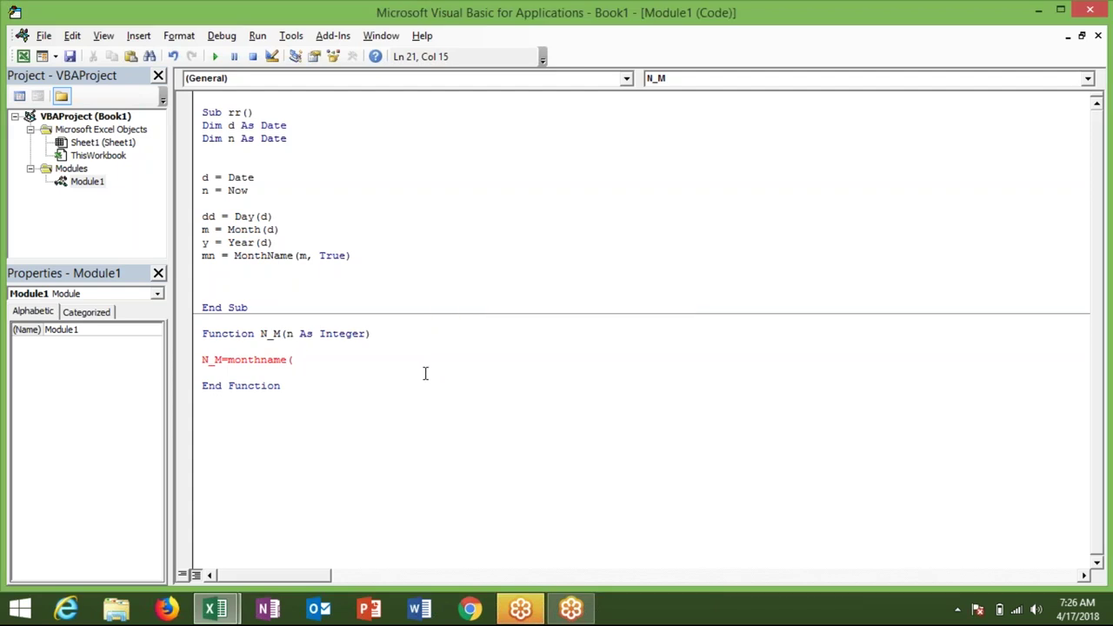
text(n, )
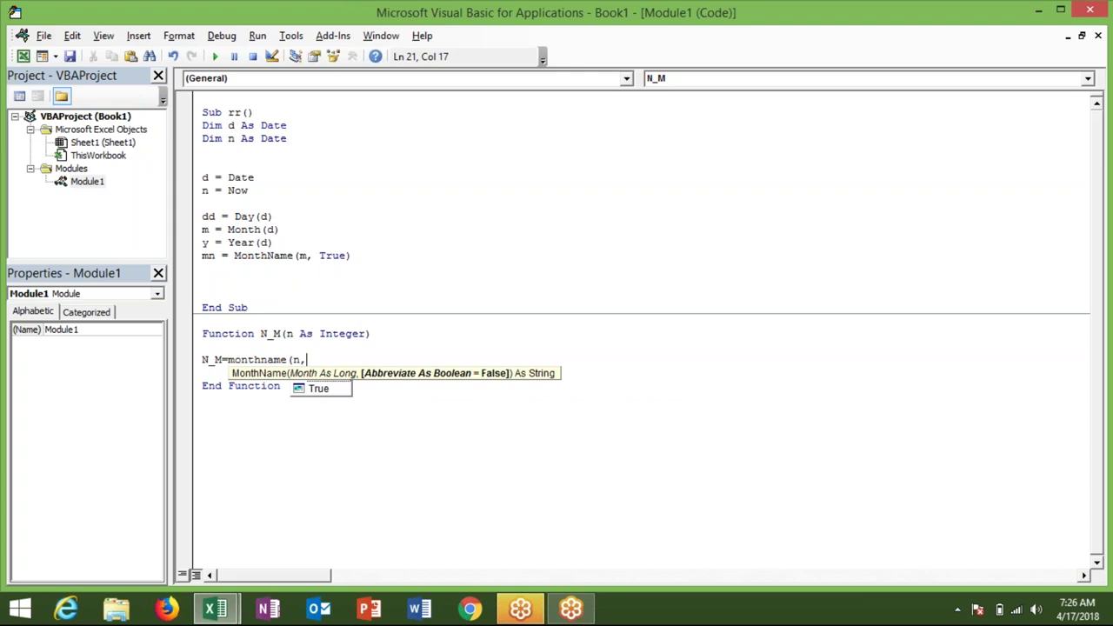
text(True)
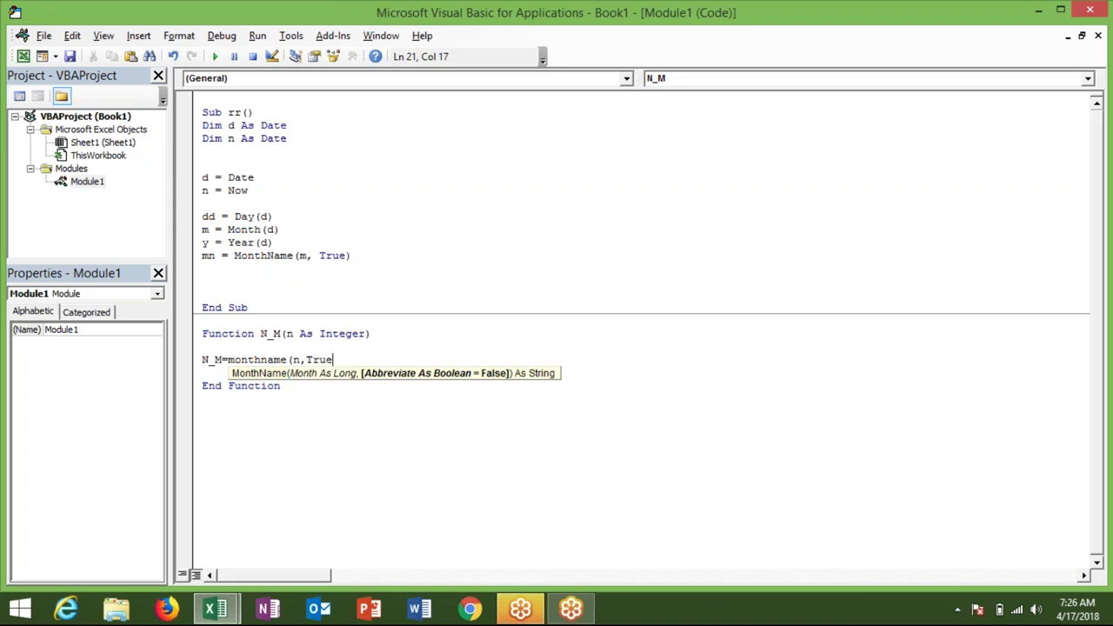
text())
click(415, 385)
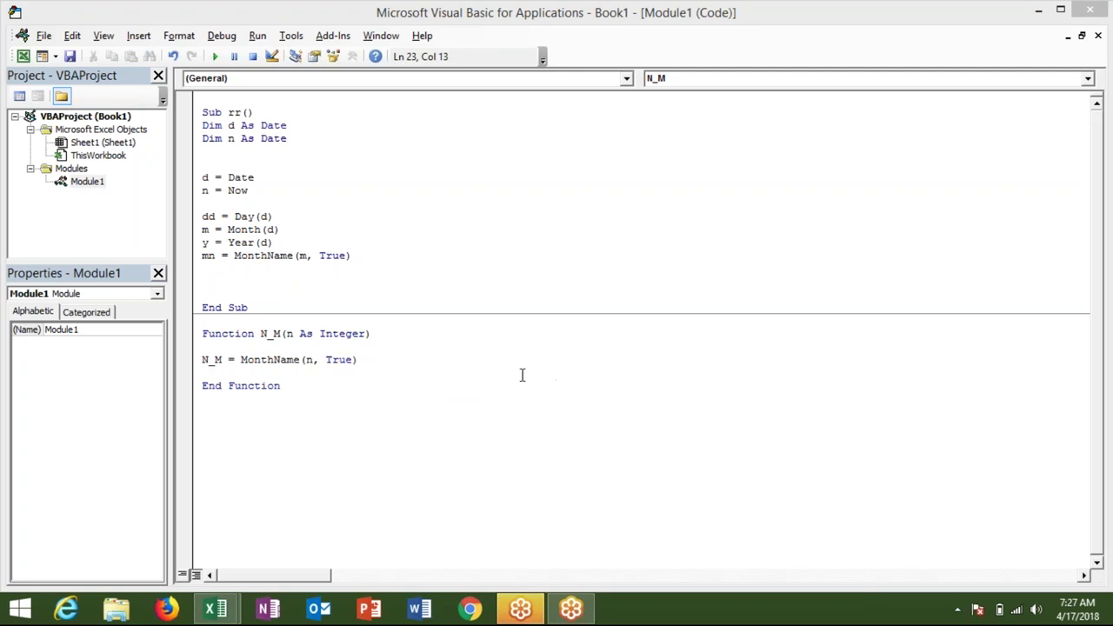
click(486, 365)
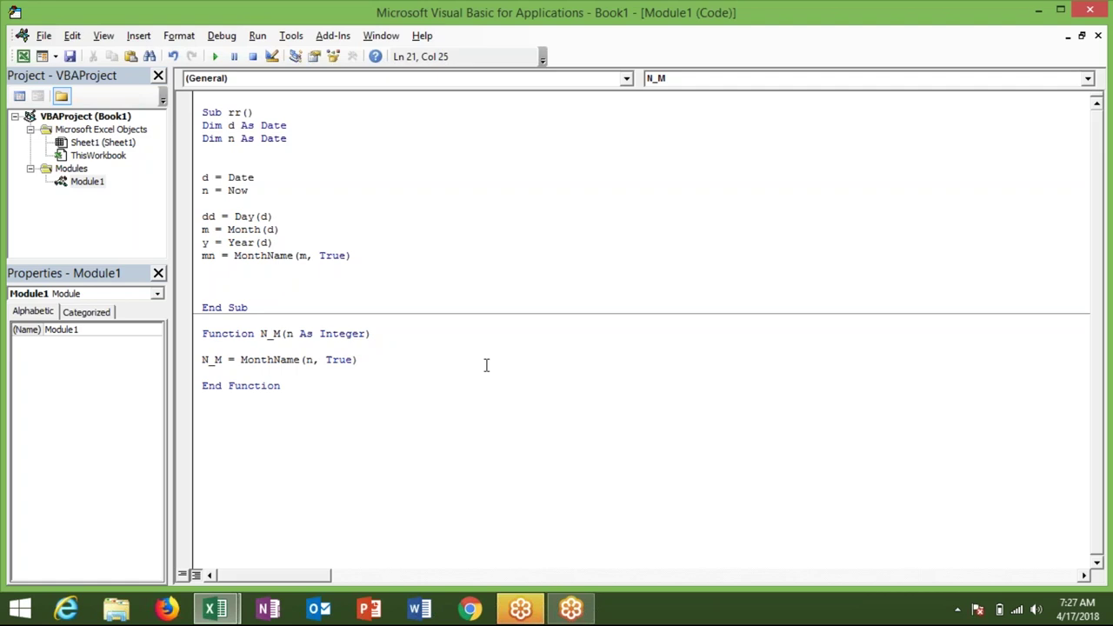
key(alt+F11)
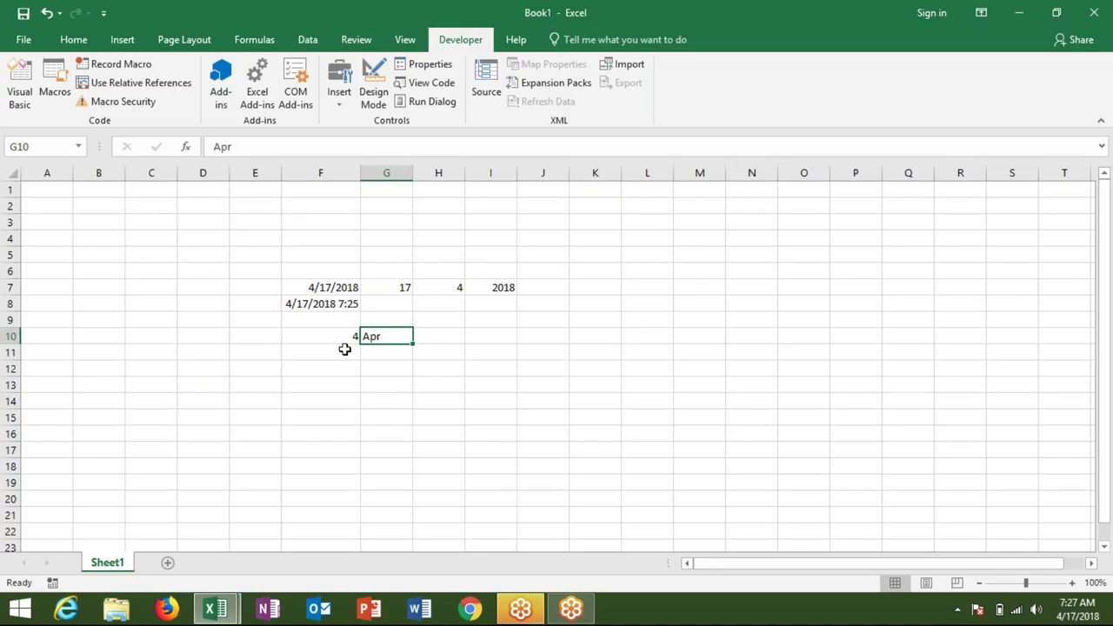
click(345, 349)
Enter =N_M(F10) in F11 so it shows Apr, then return to the VBA editor
text(=)
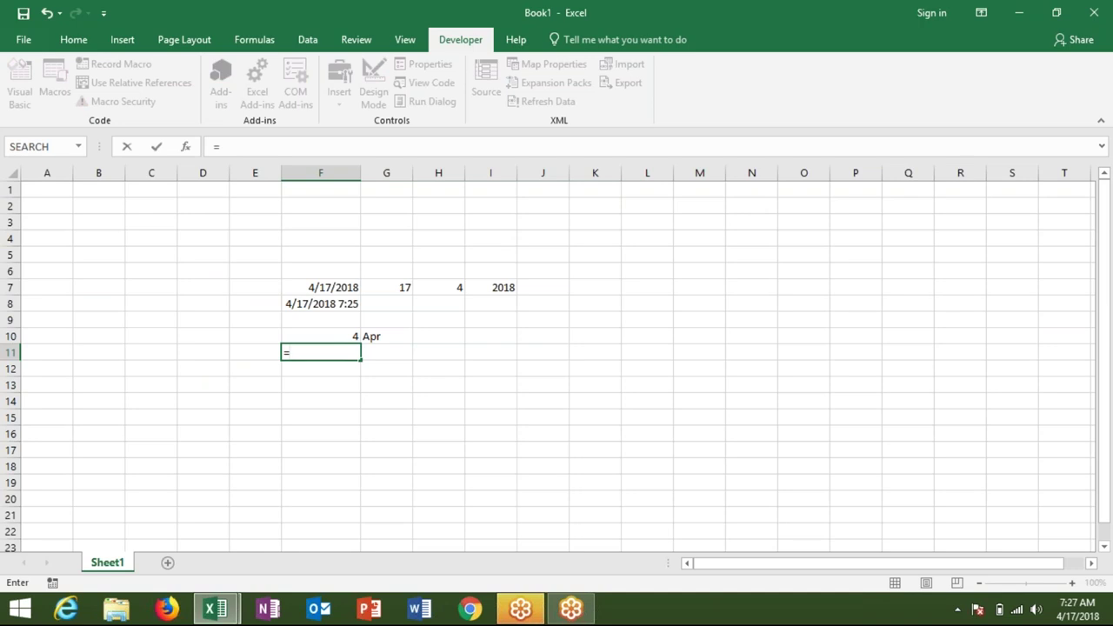
text(mon)
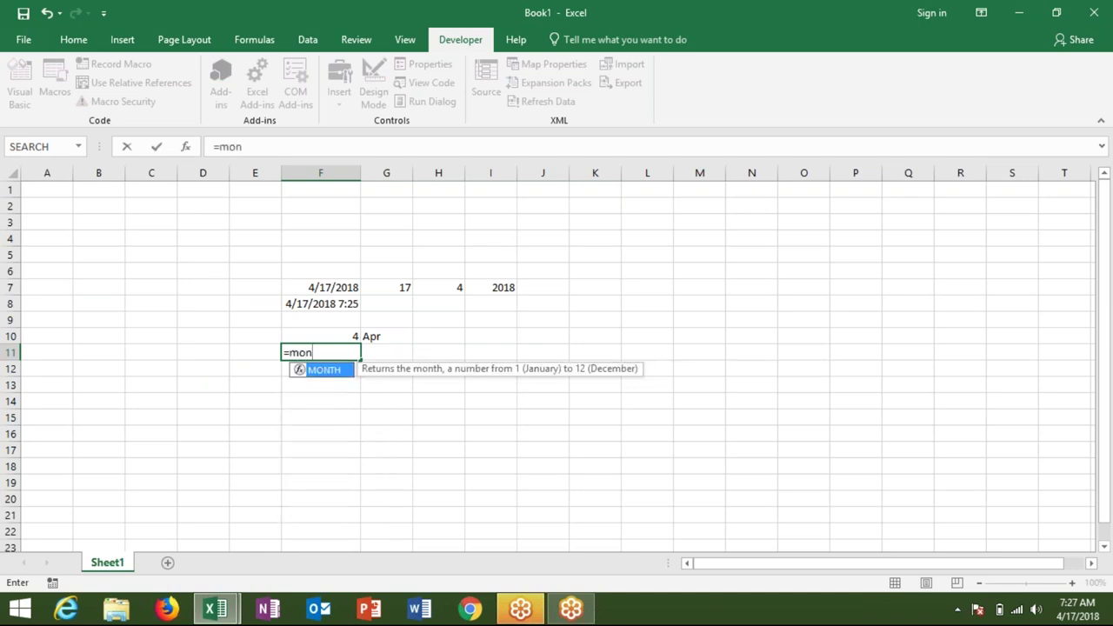
key(BackSpace)
key(BackSpace)
key(BackSpace)
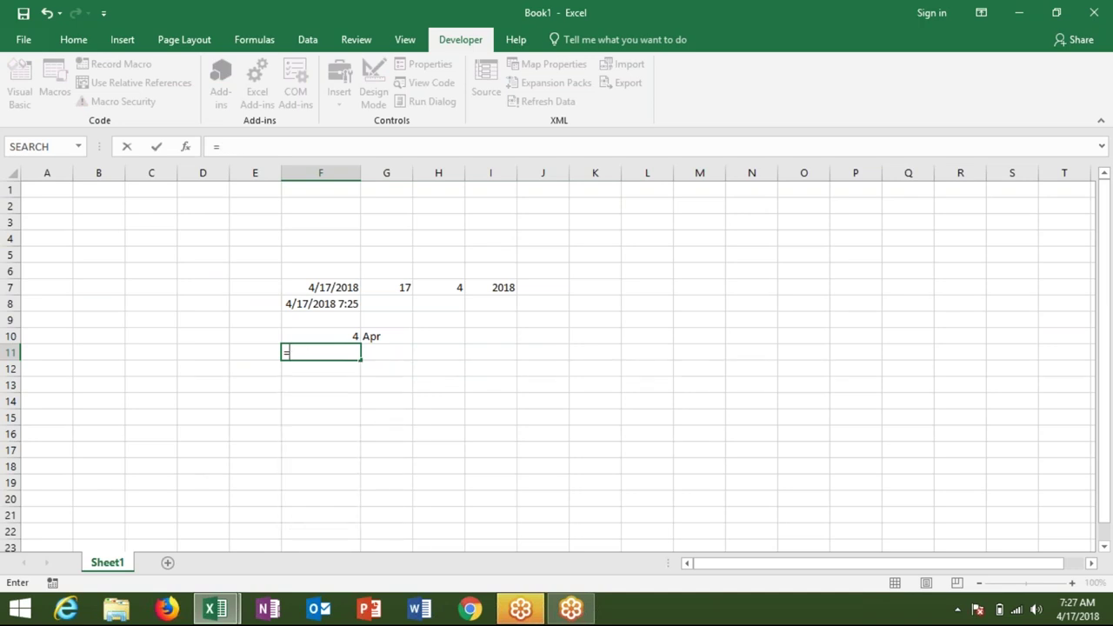
text(n)
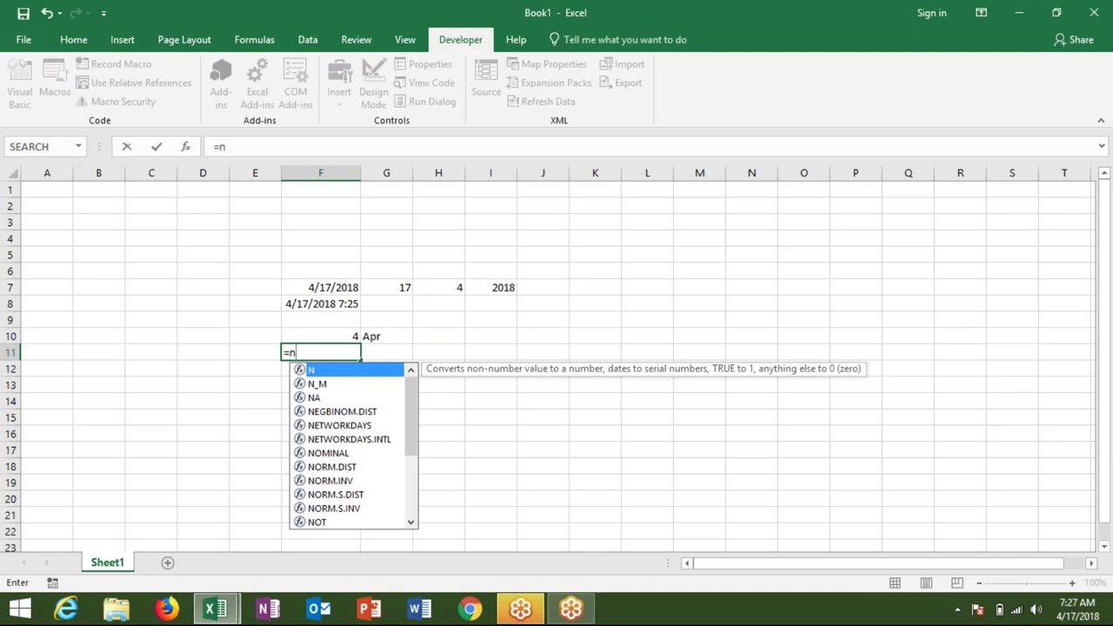
key(Down)
key(Tab)
key(Up)
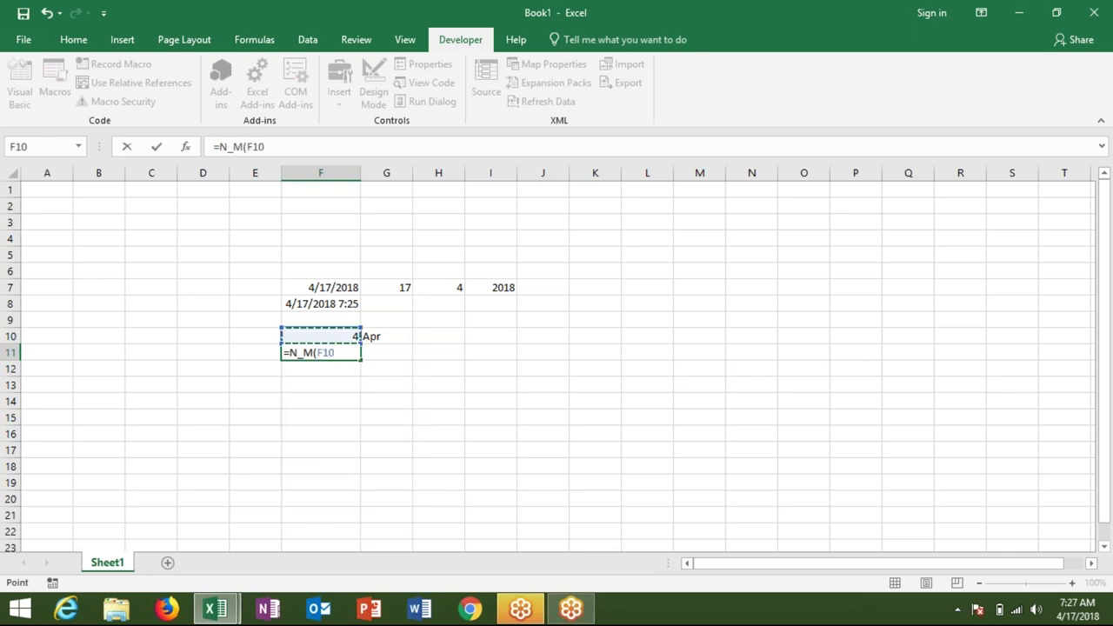
key(Return)
click(320, 352)
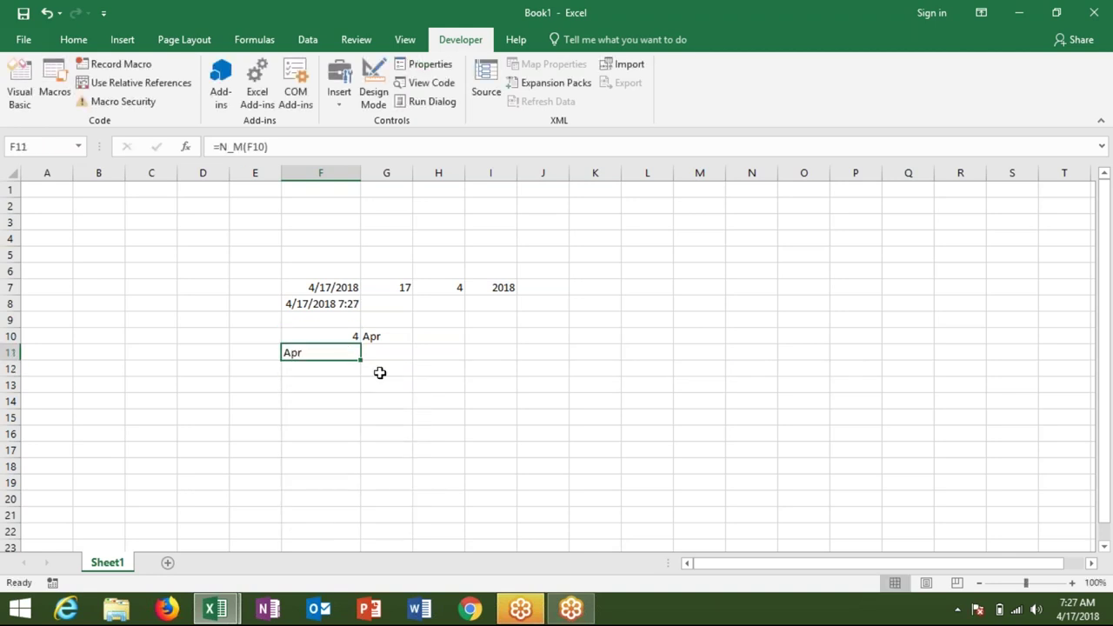
key(alt+F11)
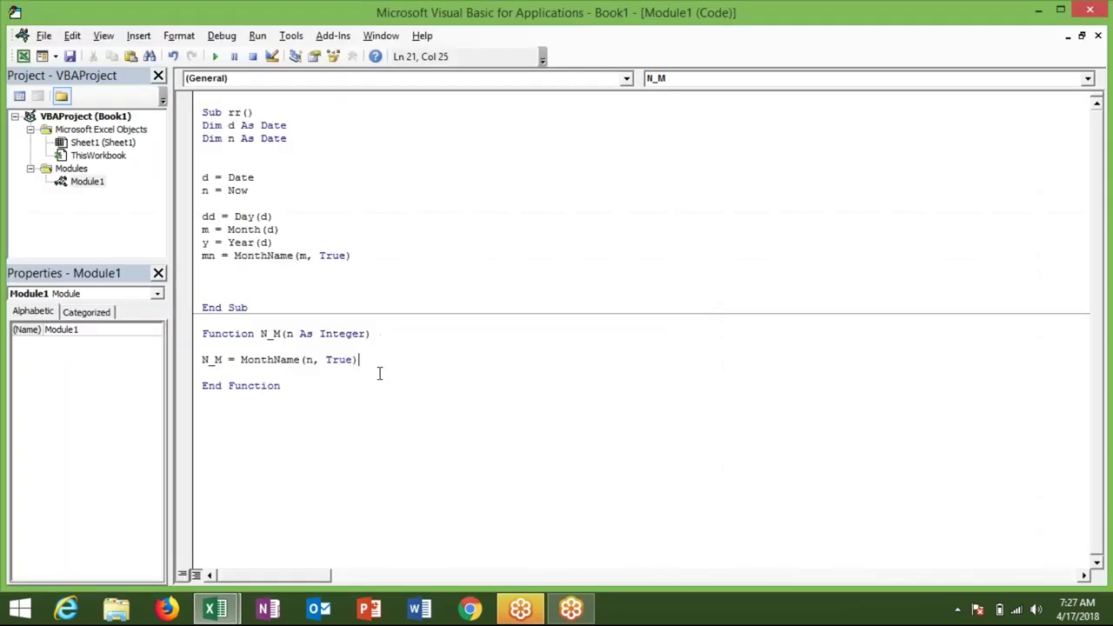
Change N_M to MonthName(n, False) and re-enter F11's formula so it shows April
double_click(343, 360)
text(false)
click(343, 375)
key(alt+F11)
double_click(340, 352)
key(Return)
key(Up)
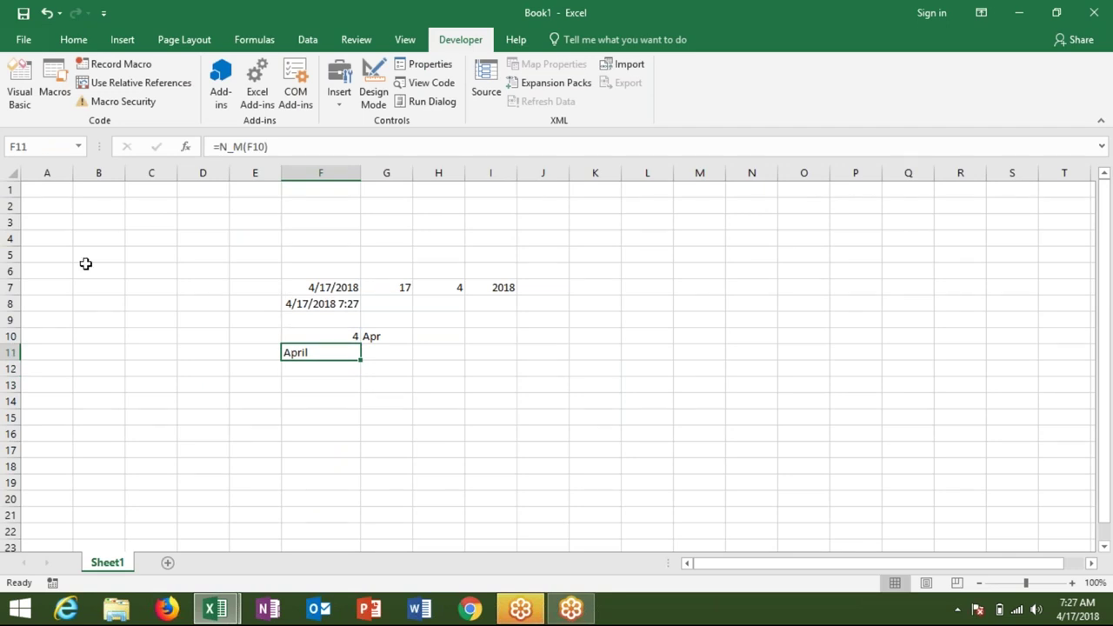
Glance at the Formulas and Home ribbon tabs, toggle a breakpoint on N_M, then select G7 in Excel
click(245, 44)
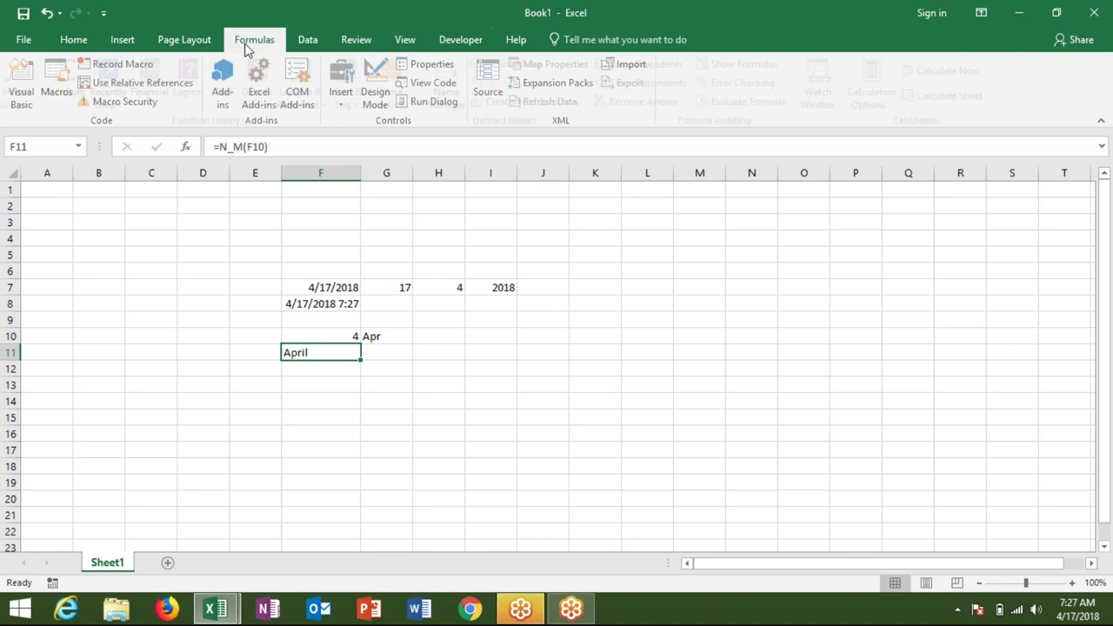
click(74, 43)
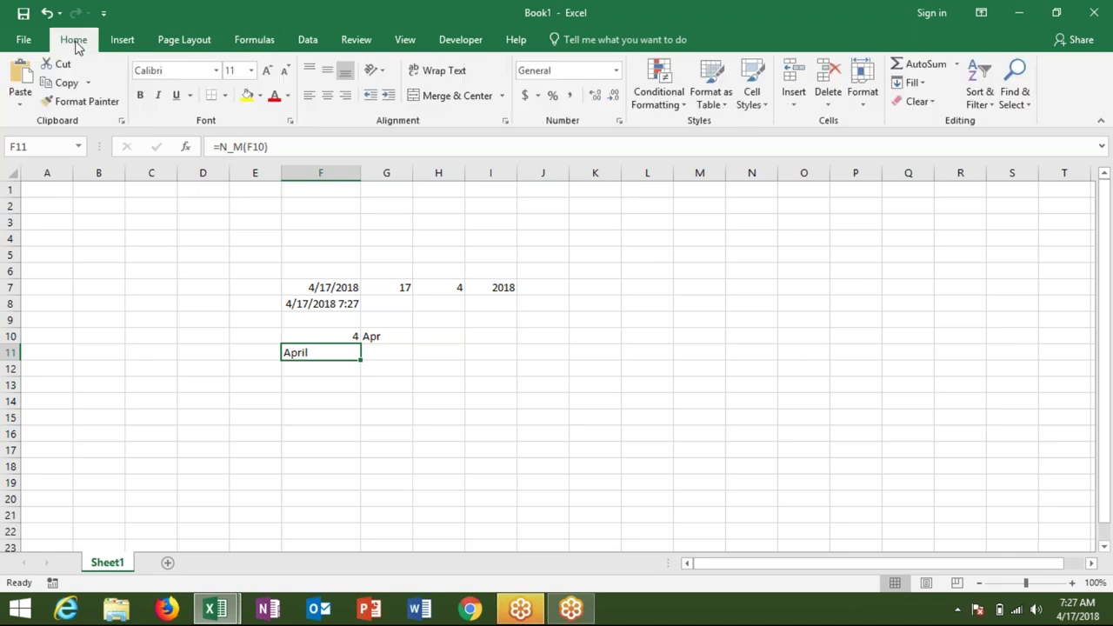
key(alt+F11)
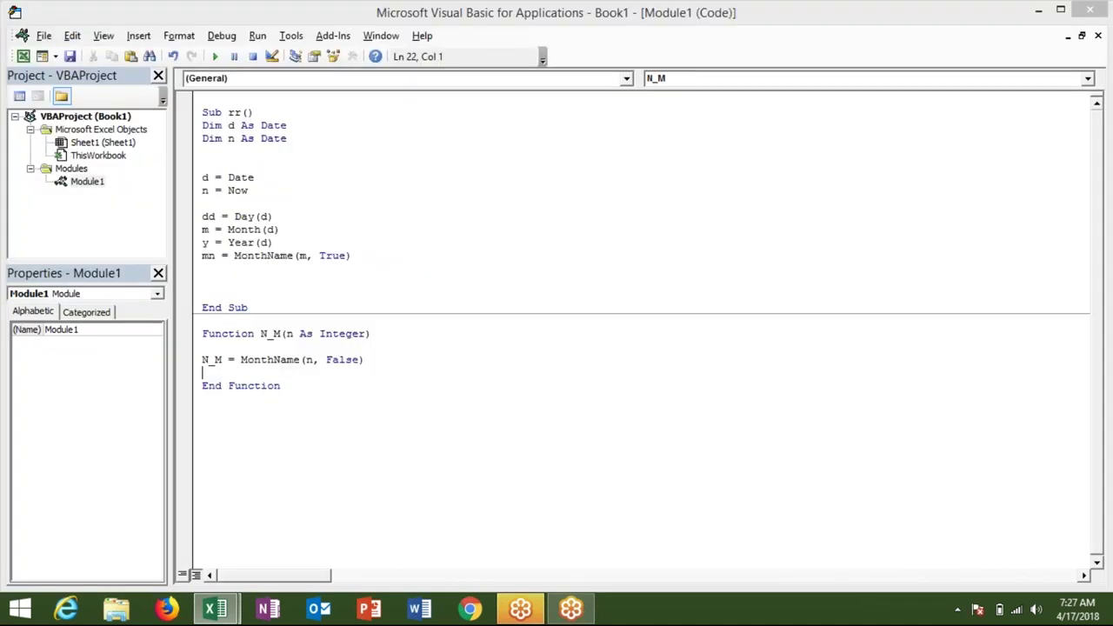
click(191, 334)
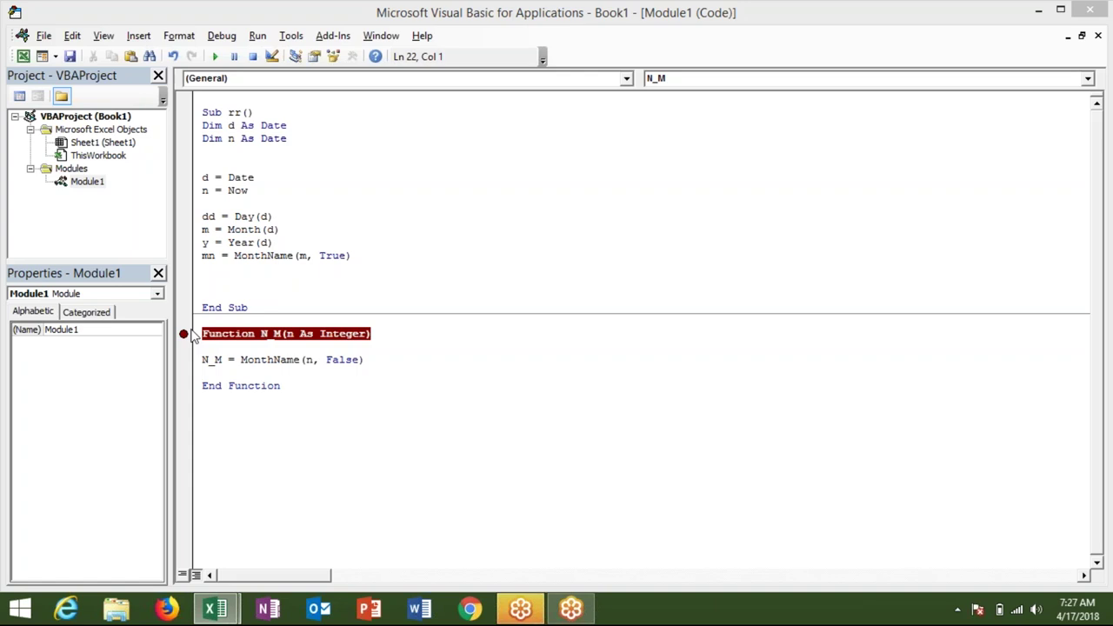
click(191, 334)
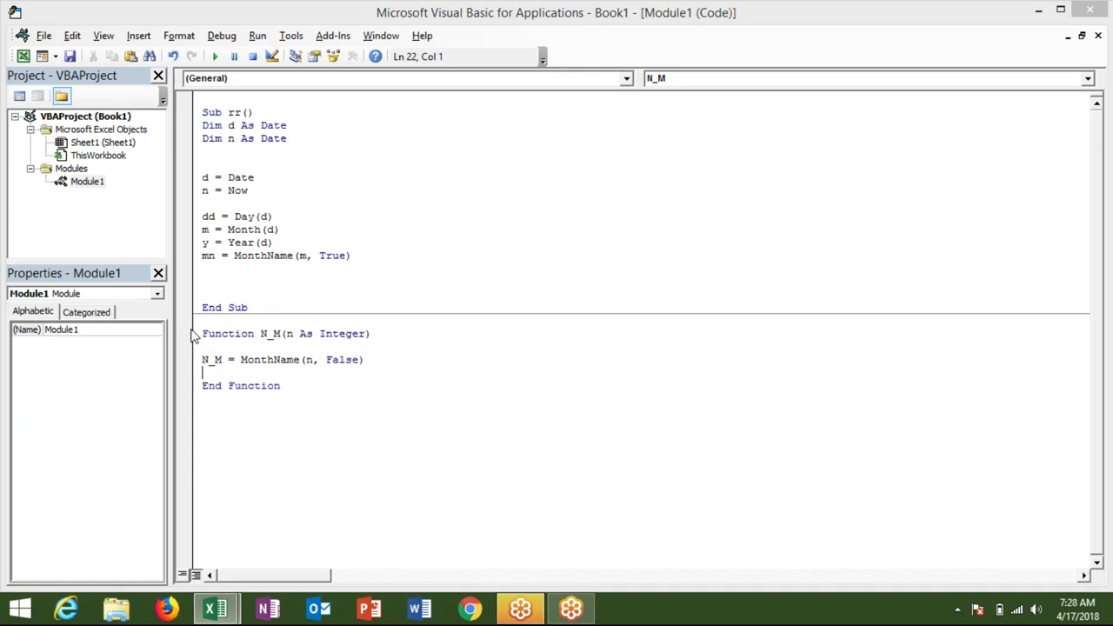
click(220, 416)
click(228, 374)
key(alt+F11)
click(410, 292)
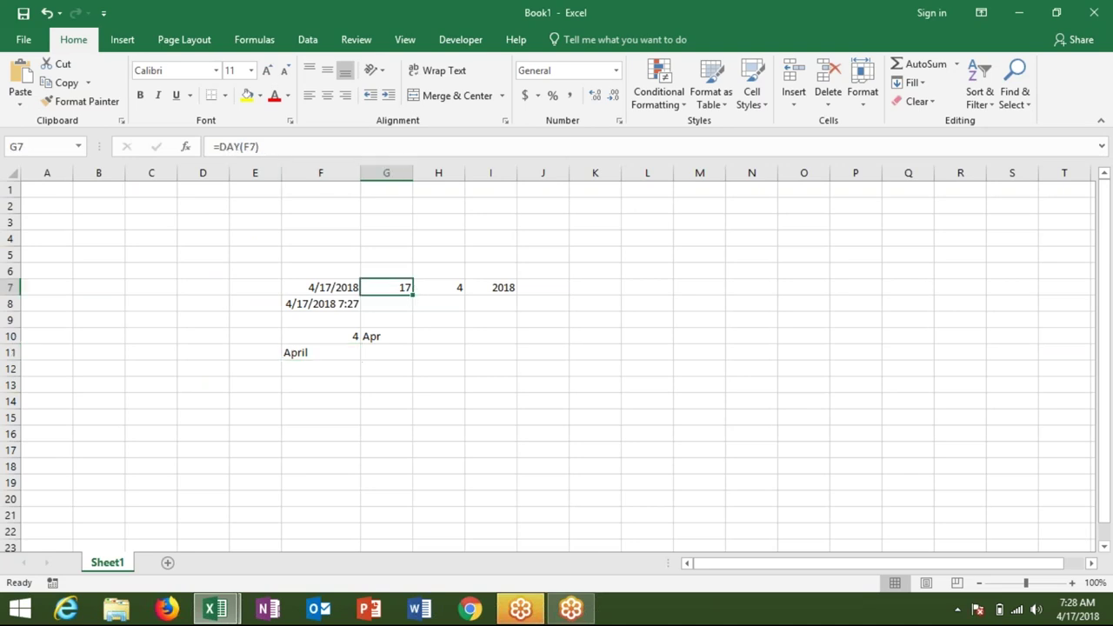
Enter =DATE(2018,4,3) in J7 so it shows 4/3/2018, then switch back to the VBA module
click(441, 291)
click(494, 291)
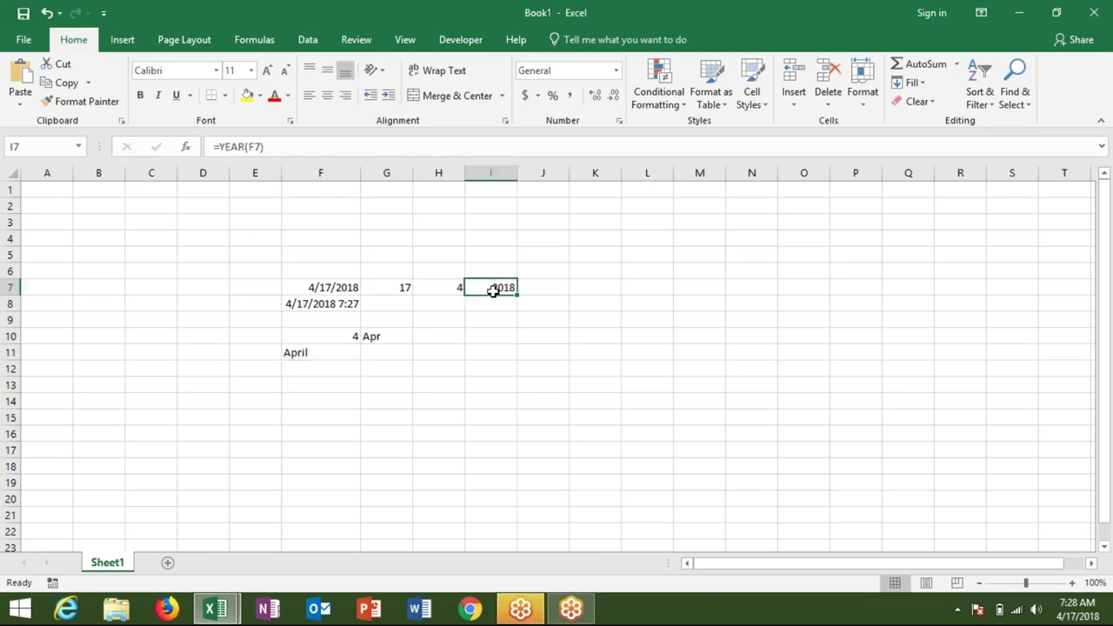
click(524, 287)
text(=)
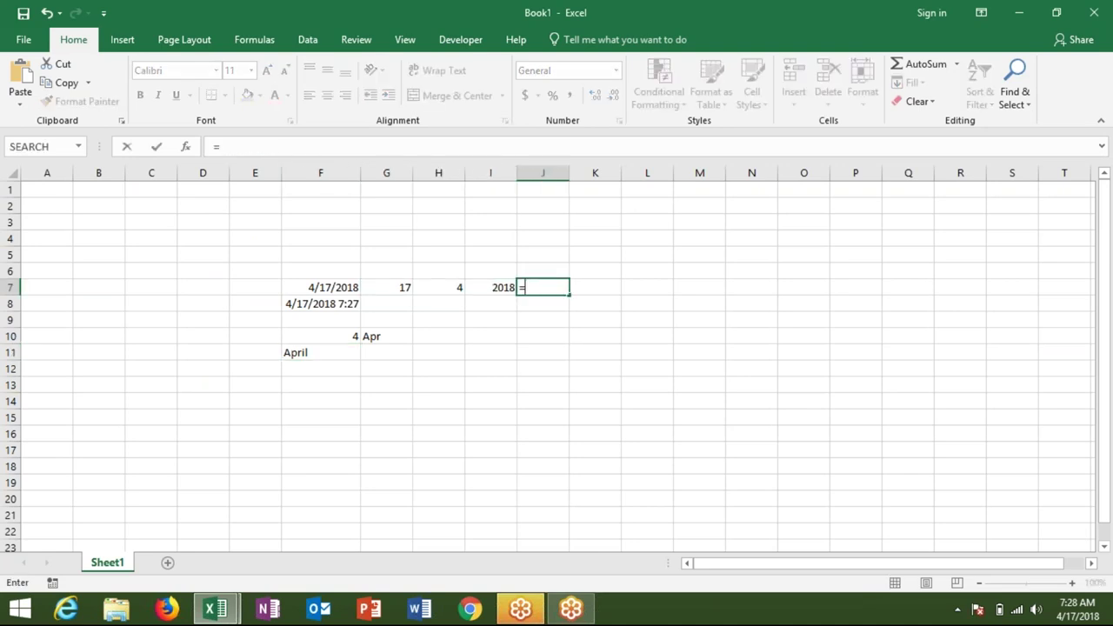
text(d)
text(ate)
key(Tab)
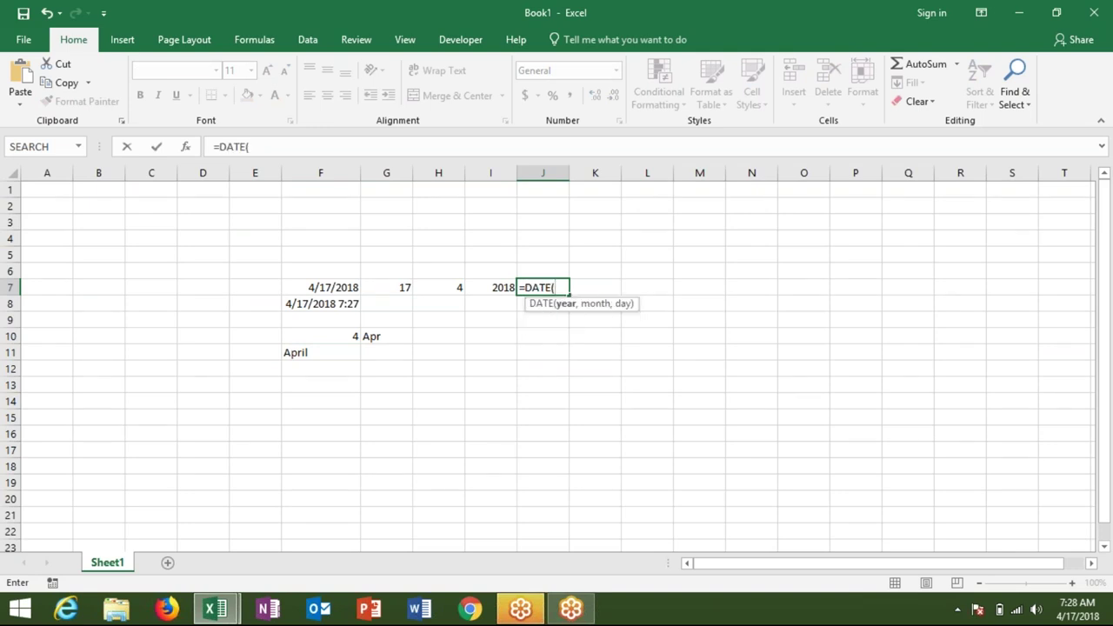
click(493, 289)
text(,)
click(456, 288)
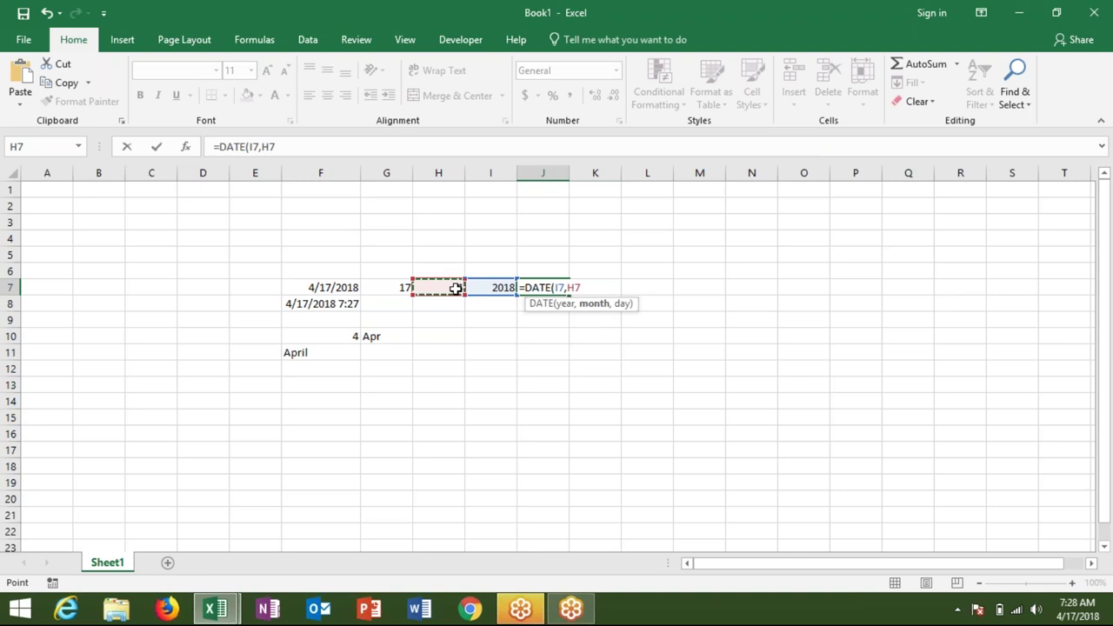
key(BackSpace)
key(BackSpace)
key(BackSpace)
key(BackSpace)
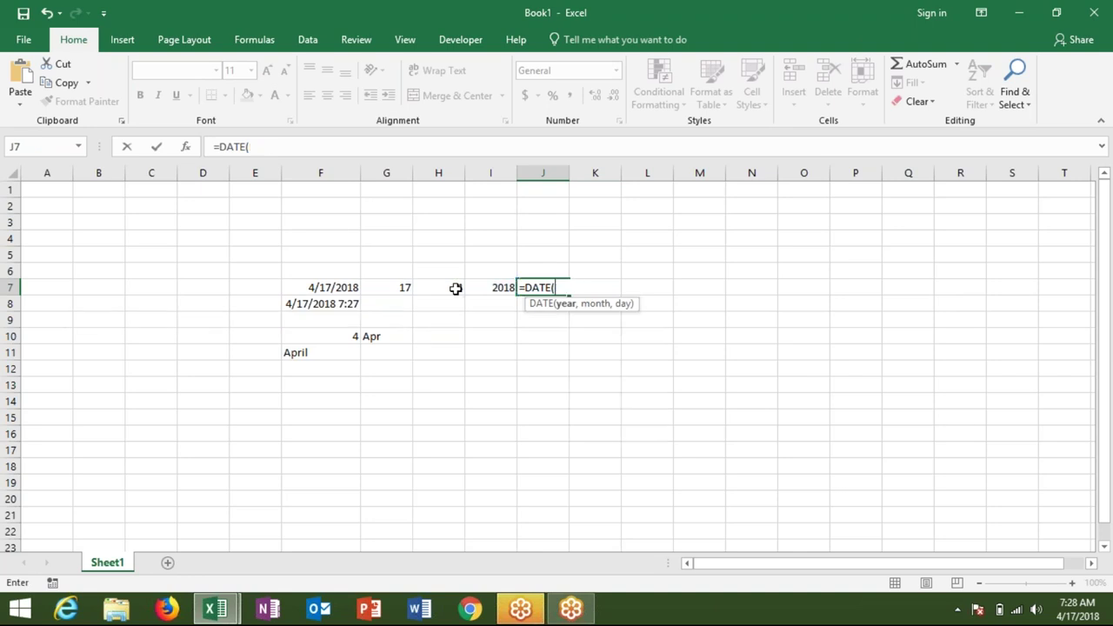
text(201)
text(4)
key(BackSpace)
text(8,4,)
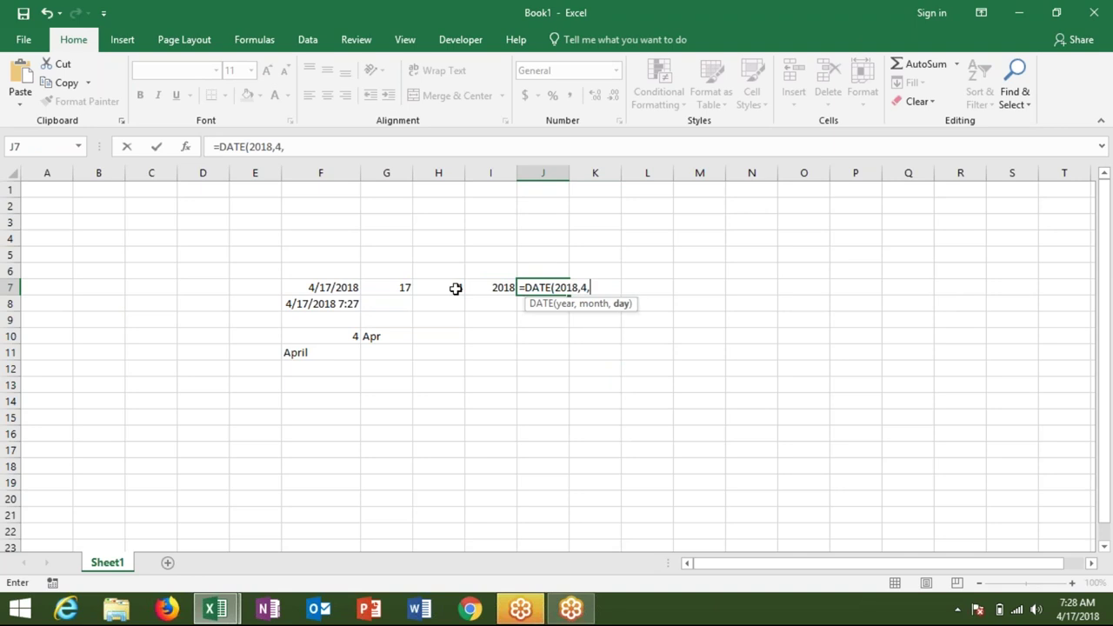
text(3)
key(Return)
key(Up)
key(alt+Tab)
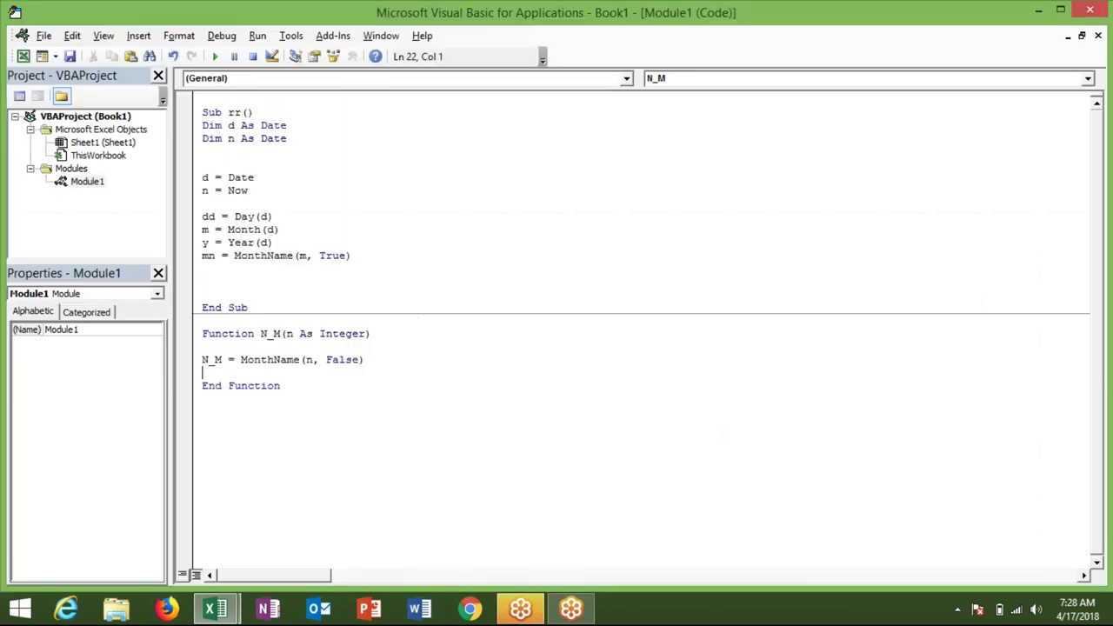
Add the line dt = DateSerial(2018,4,3) above End Sub in the rr procedure
click(203, 281)
text(dateser)
text(ial()
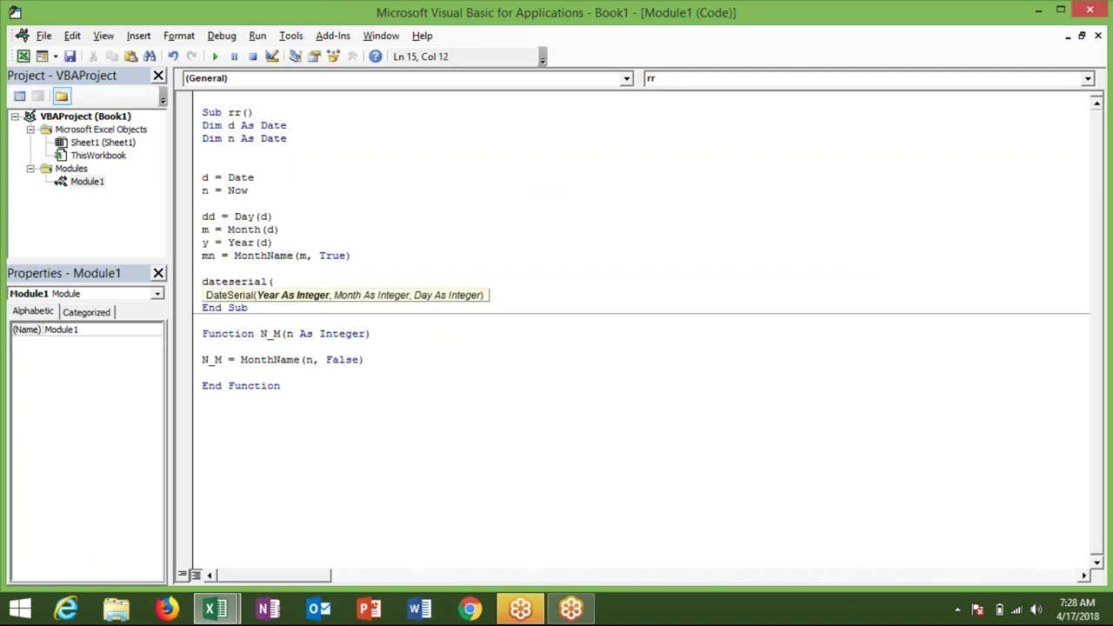
text(20)
text(18,4,3))
click(203, 283)
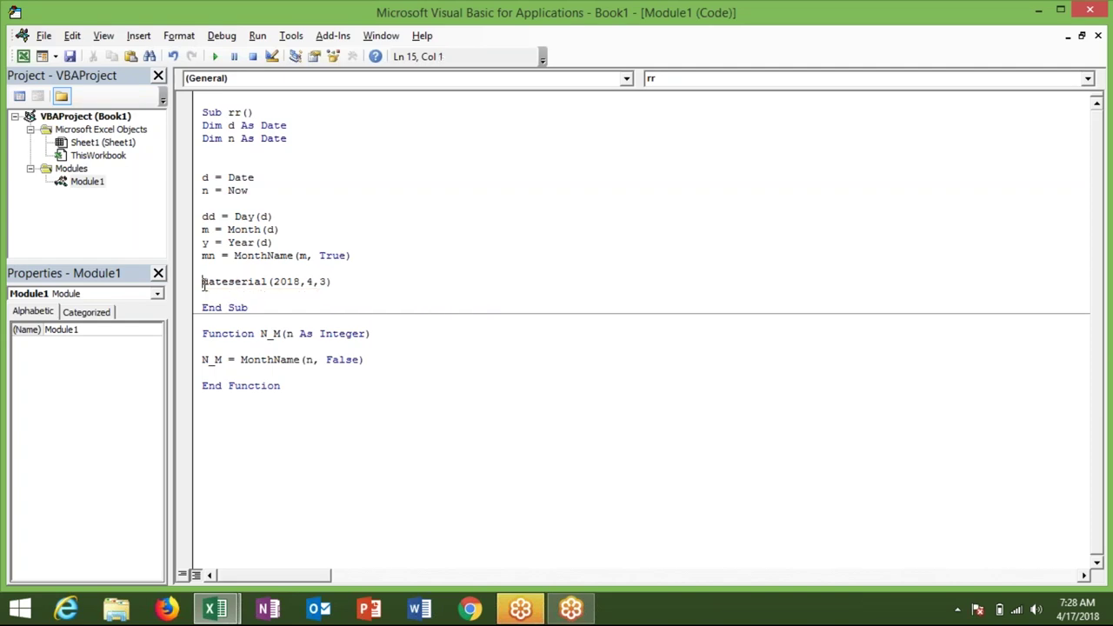
text(dt =)
click(209, 307)
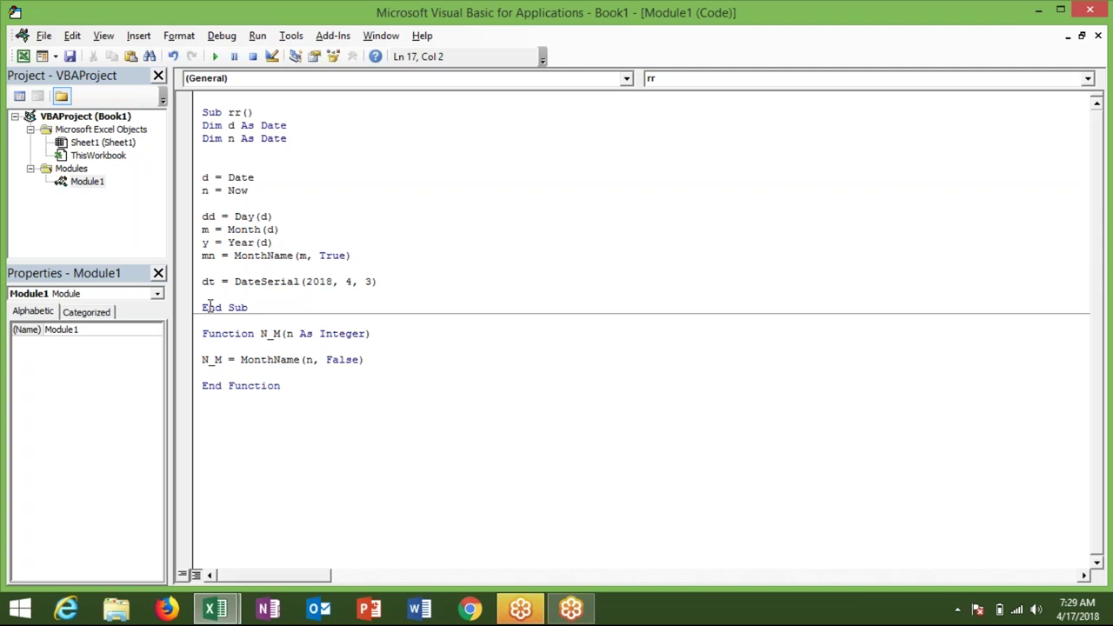
Select the DateSerial line and then the N_M function to review the code
key(Up)
key(Up)
key(Left)
key(shift+Down)
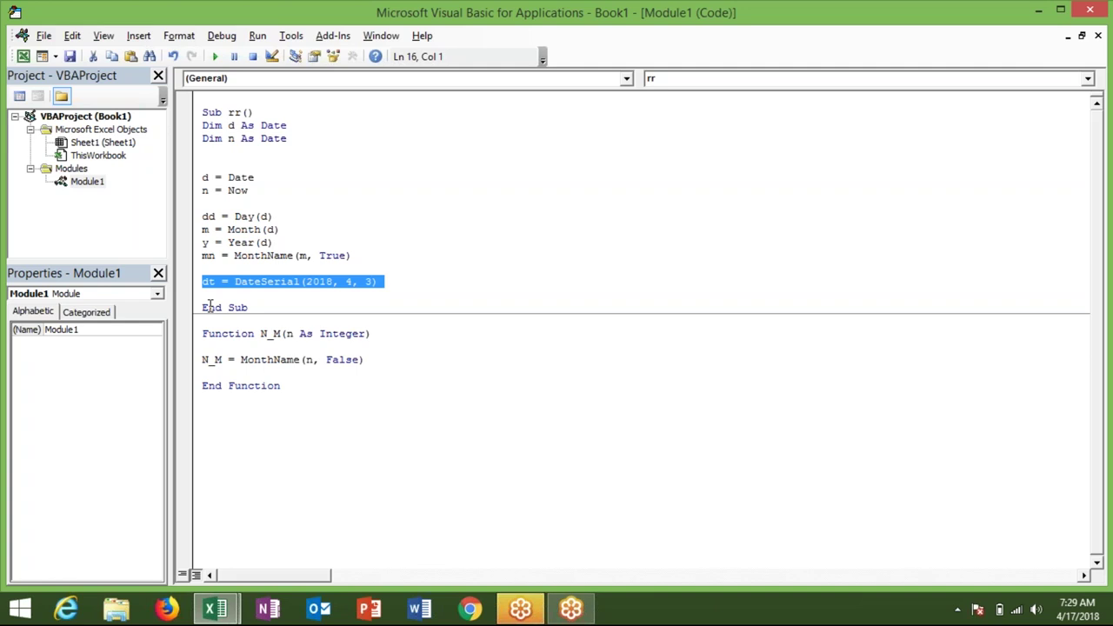
key(Down)
key(Down)
key(Down)
key(Down)
key(Up)
key(shift+Down)
key(shift+Down)
key(shift+Down)
key(shift+Down)
key(shift+Down)
key(Up)
key(Down)
Compare the DateSerial line against J7's DATE result in Excel, then return to the worksheet
key(alt+F11)
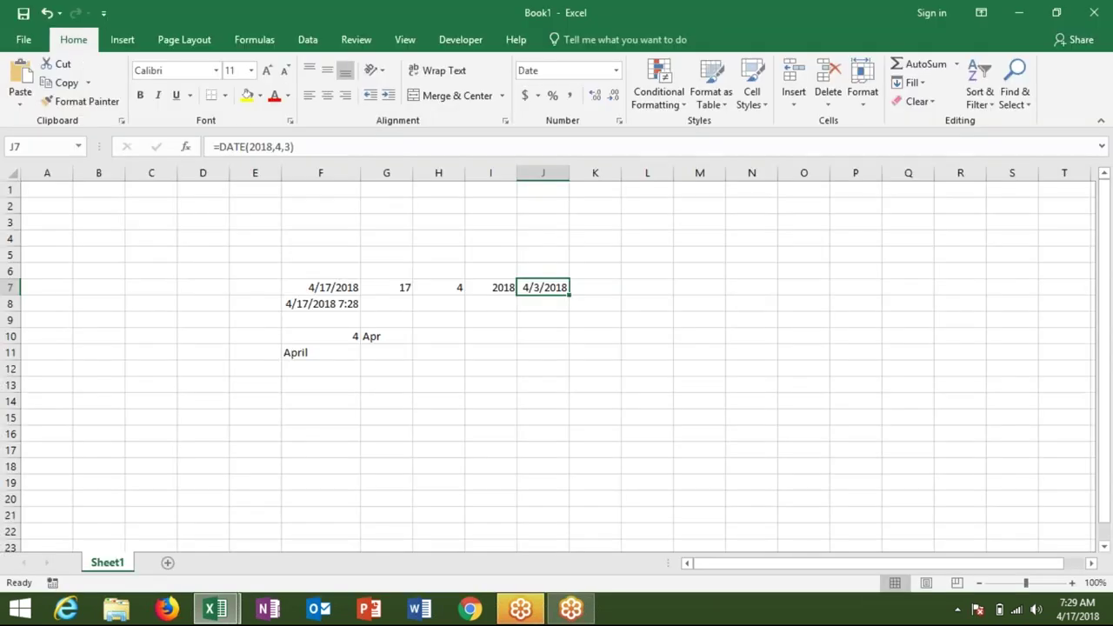
key(Left)
key(Right)
key(alt+F11)
key(Up)
key(Up)
key(Up)
key(Up)
key(shift+Up)
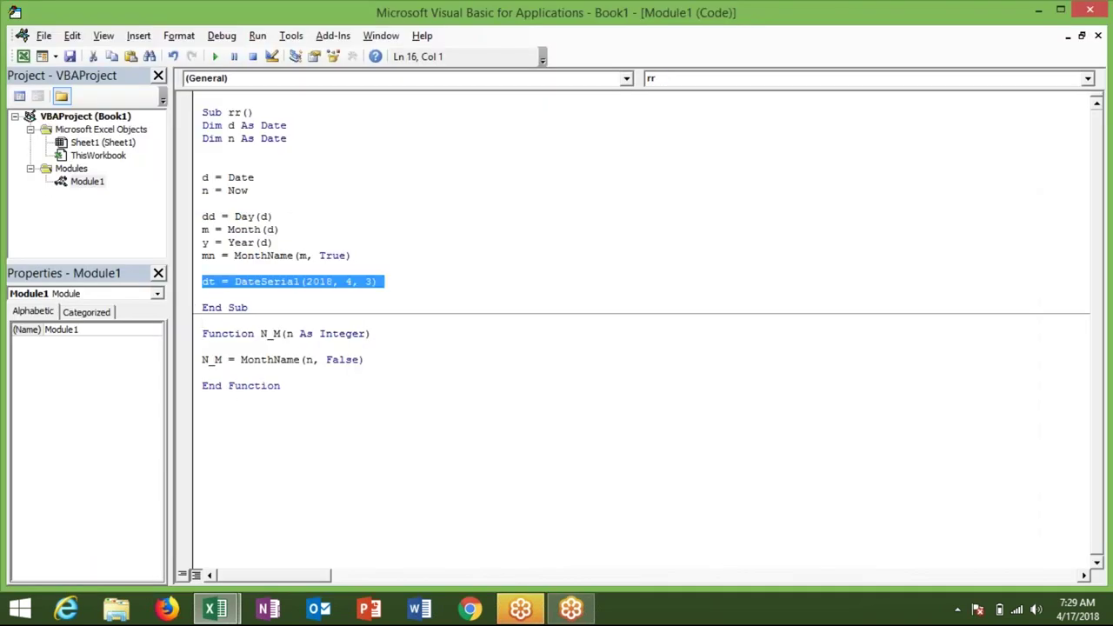
key(Left)
key(Down)
key(Down)
key(Down)
key(Down)
key(Down)
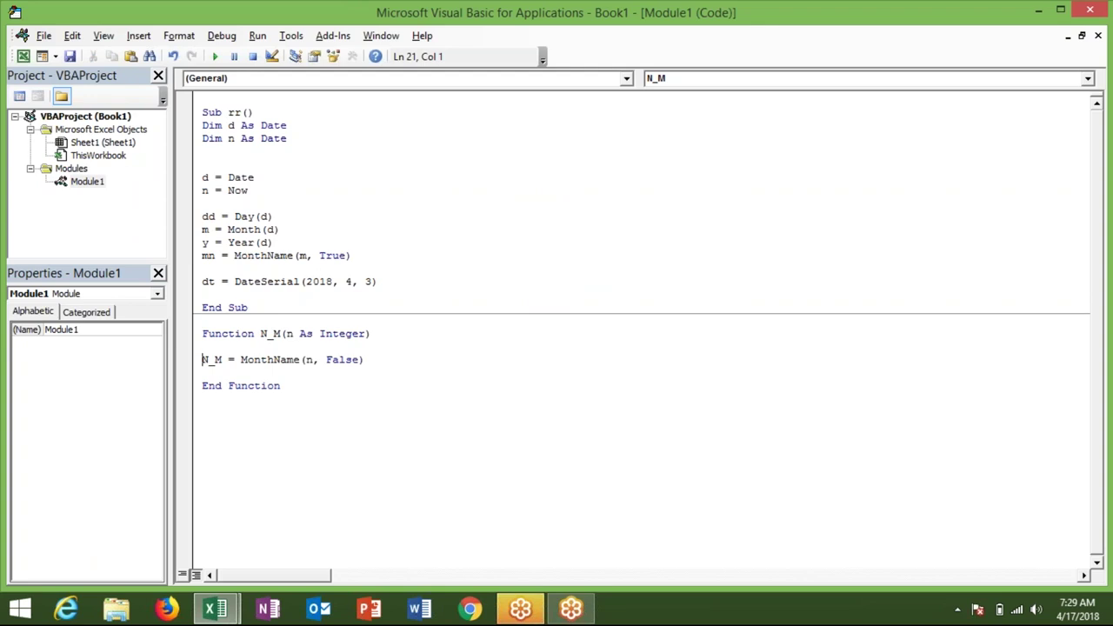
key(alt+F11)
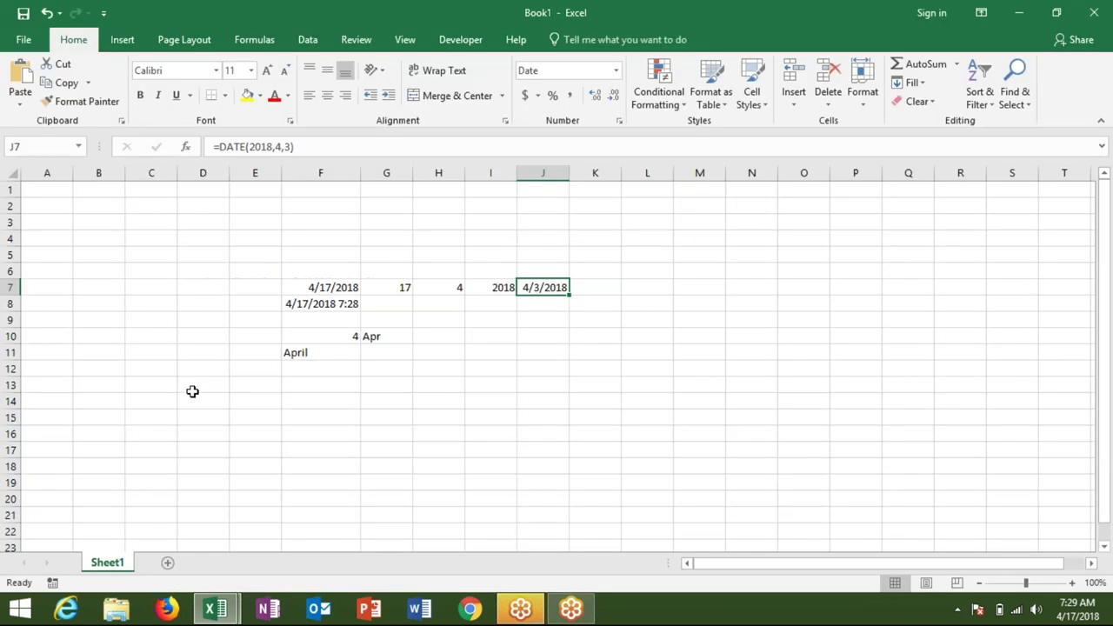
Enter start date 10-07-1987 in B13 and today's date in C13
click(127, 397)
click(115, 386)
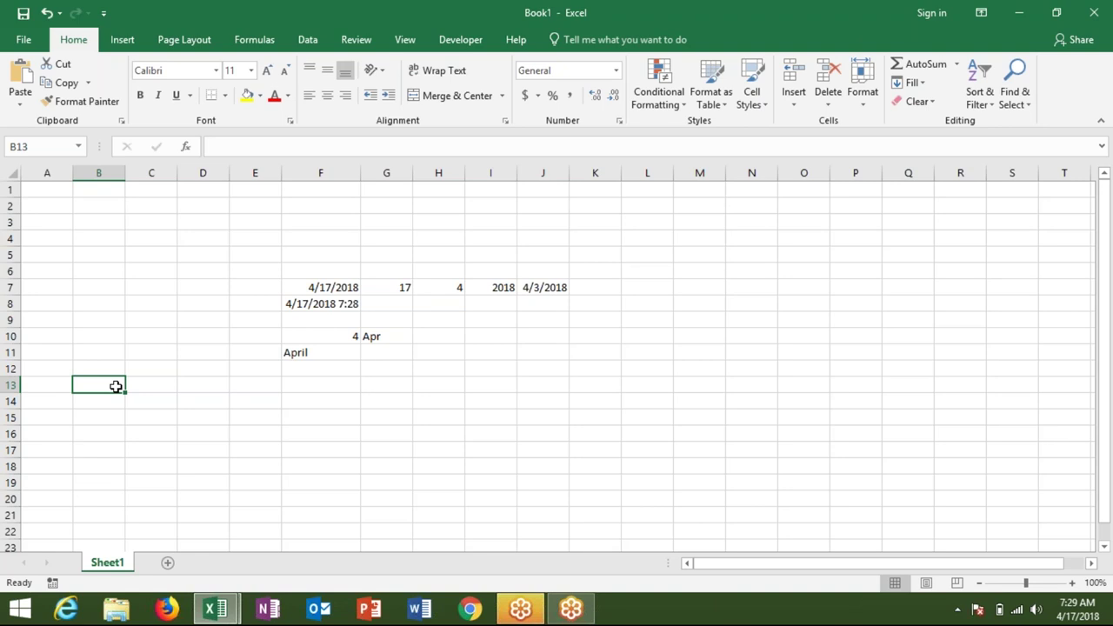
text(10-07-1987)
key(Return)
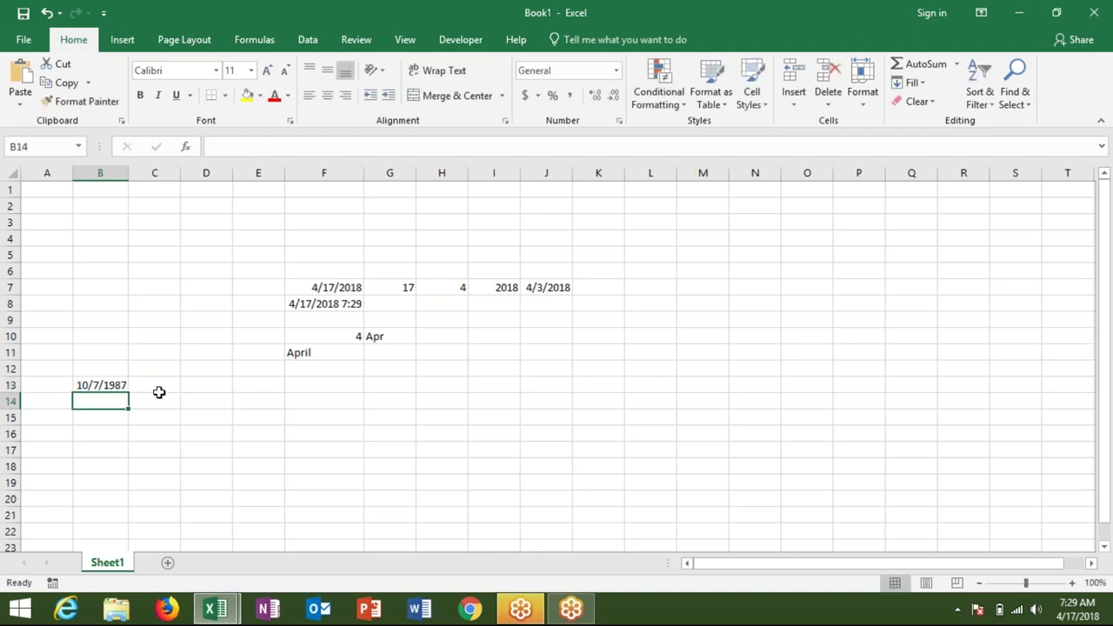
click(159, 392)
key(ctrl+semicolon)
key(ctrl+Return)
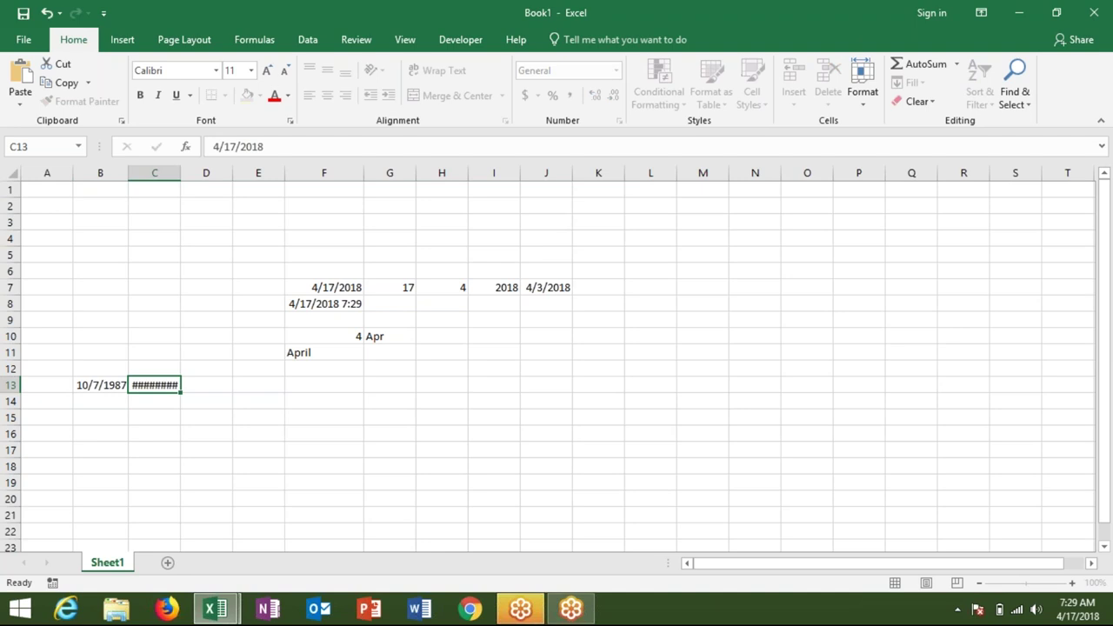
key(Return)
Type the headings Y, M and D in D15, E15 and F15
click(192, 415)
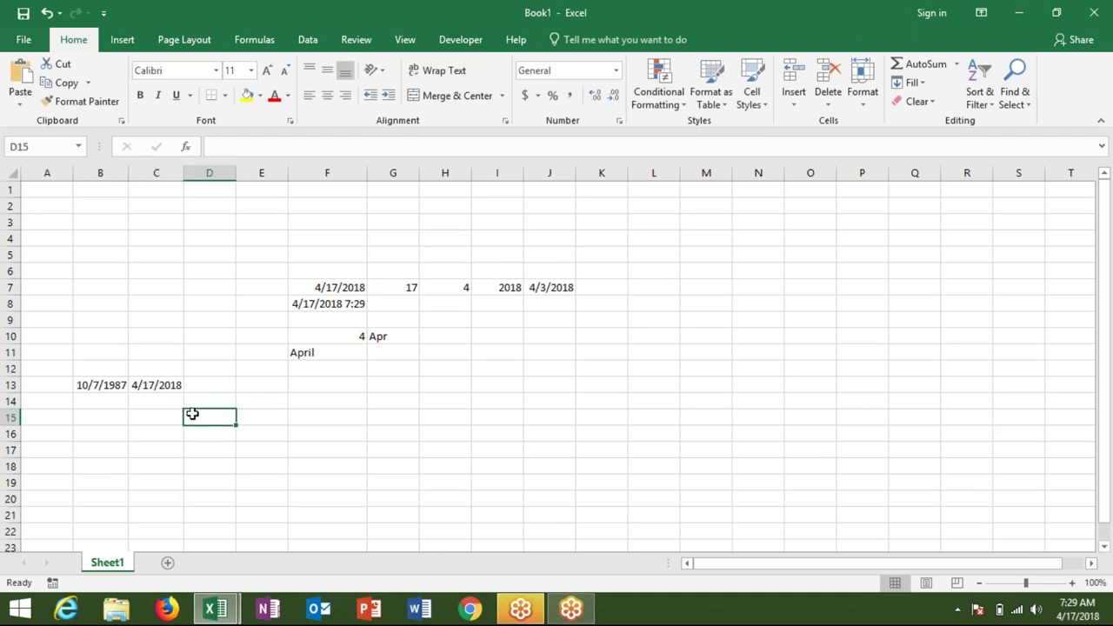
text(Y)
key(Tab)
text(M)
key(Tab)
text(D)
key(Return)
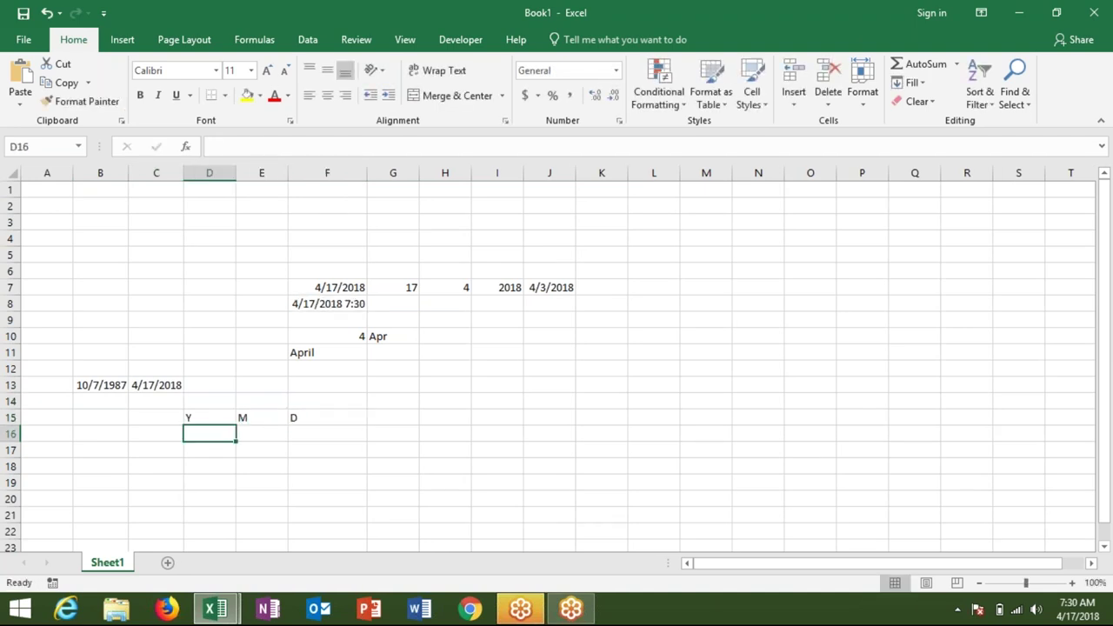
Put the years between the dates in D16 with =DATEDIF(B13,C13,"Y")
text(=d)
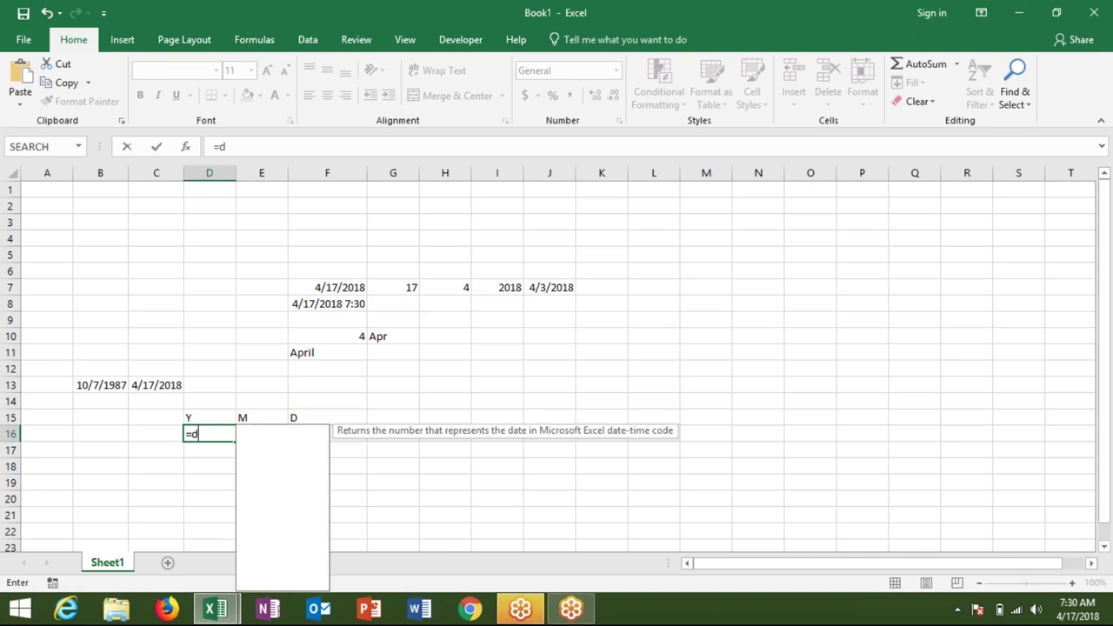
text(atedif()
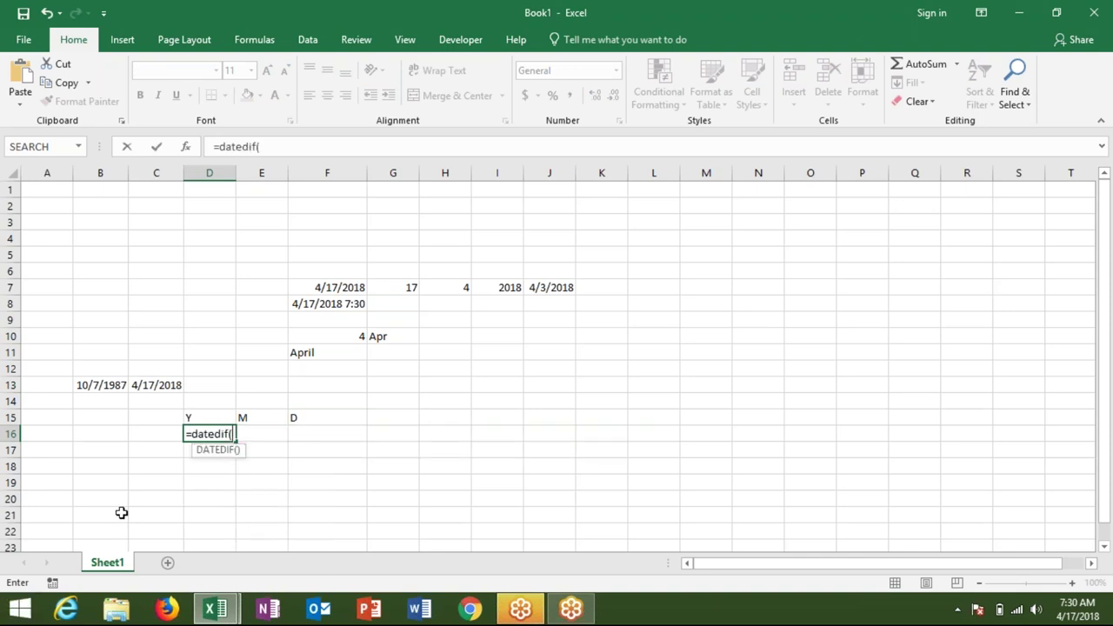
click(107, 388)
text(,)
click(170, 384)
text(,")
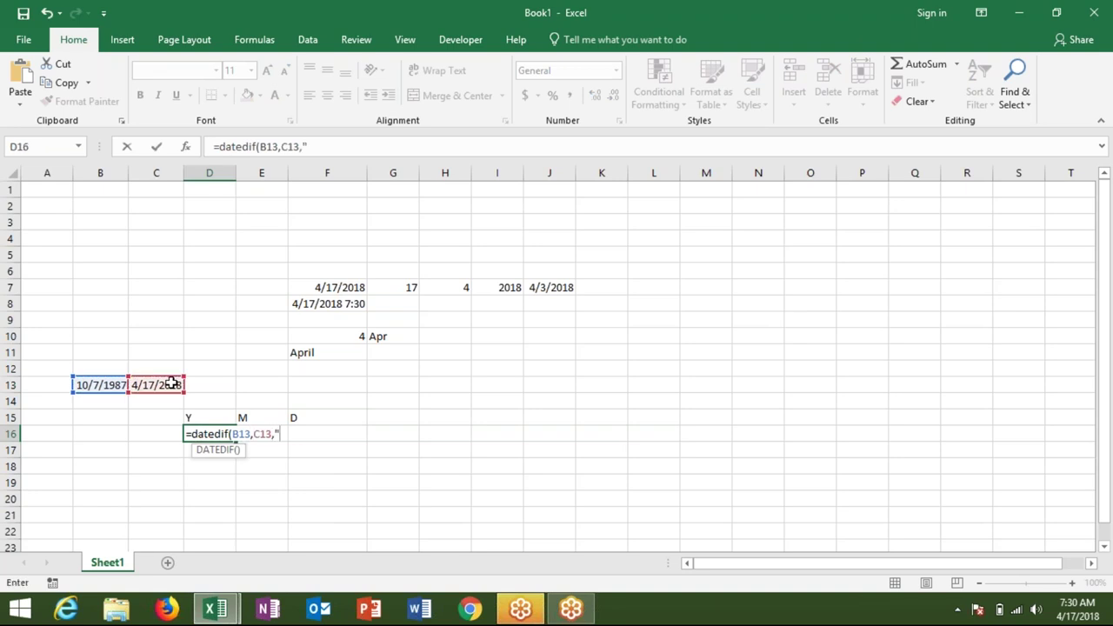
text(Y)
text(")
key(Return)
key(Up)
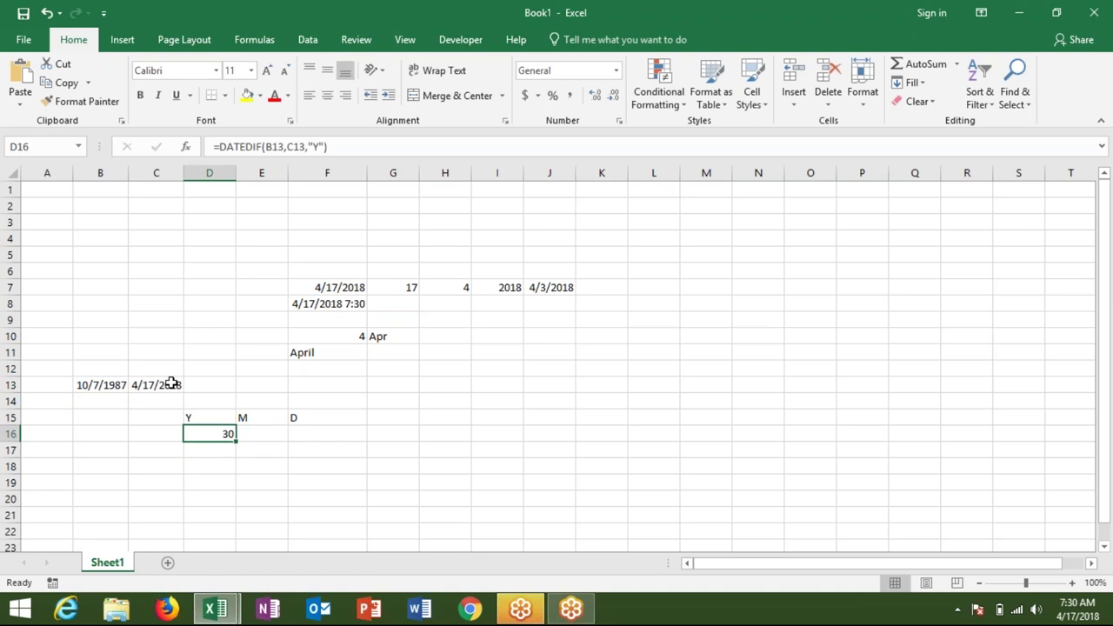
Put the remaining months in E16 with =DATEDIF(B13,C13,"ym")
key(Right)
text(=datedif)
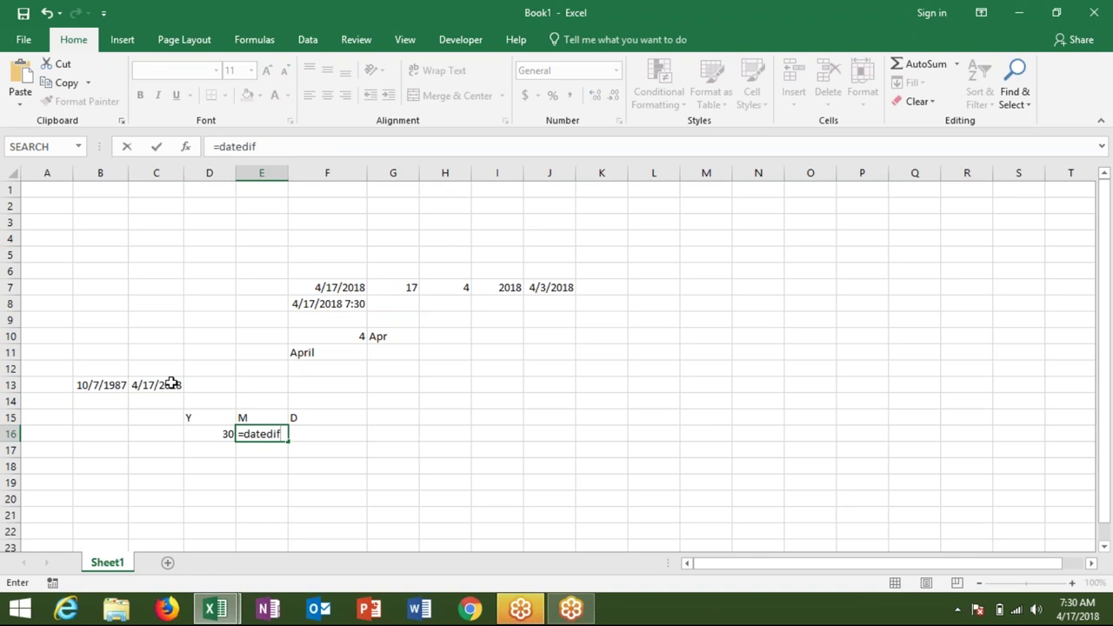
text(()
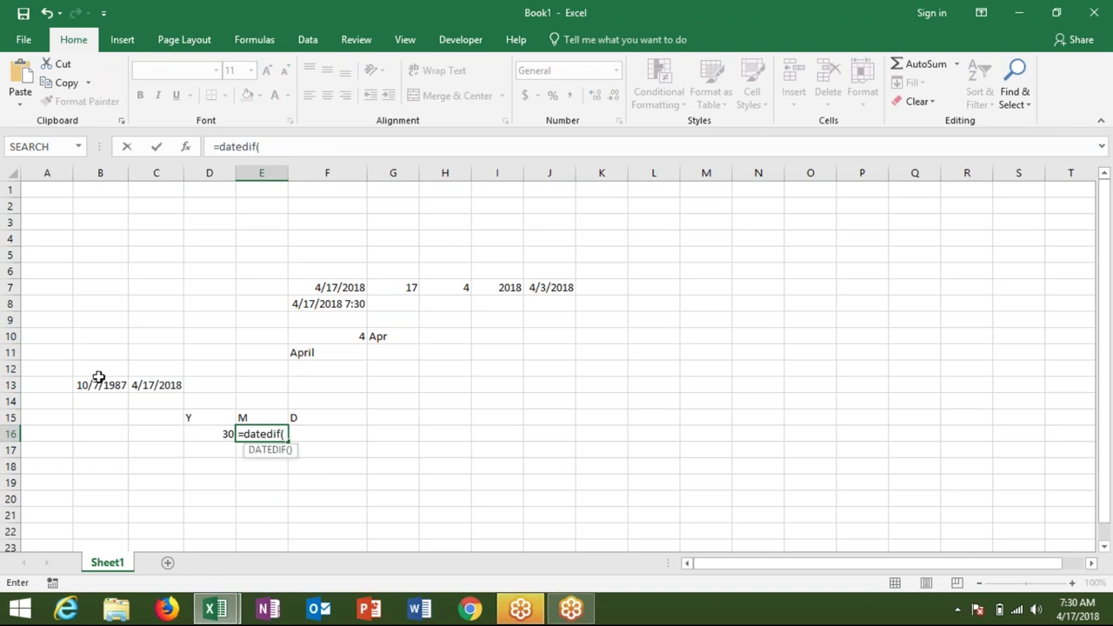
click(106, 385)
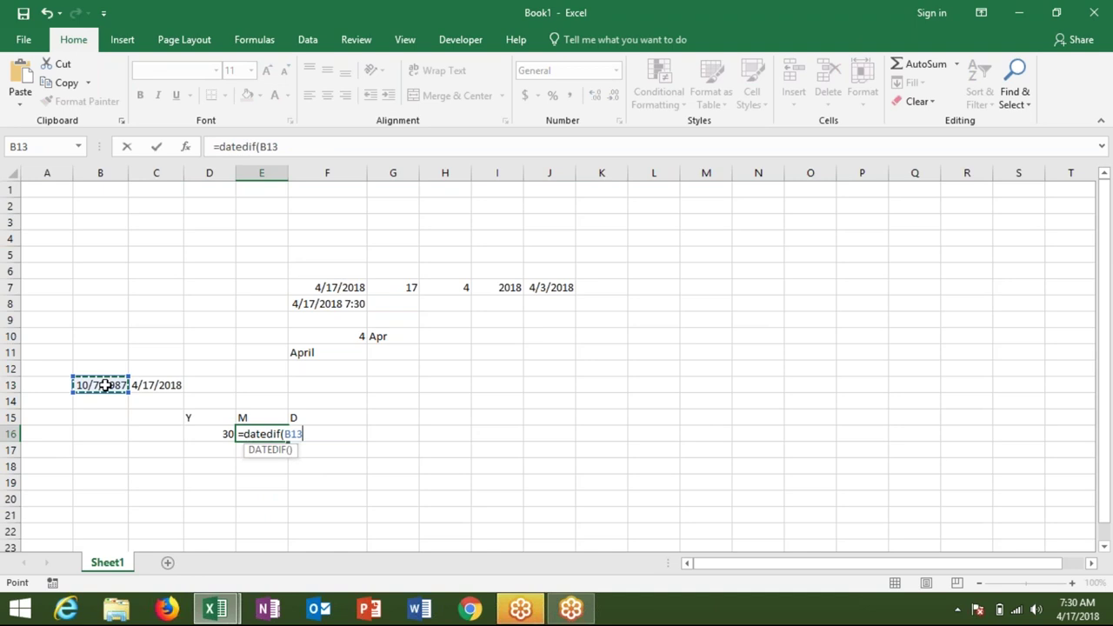
text(,)
click(159, 382)
text(,")
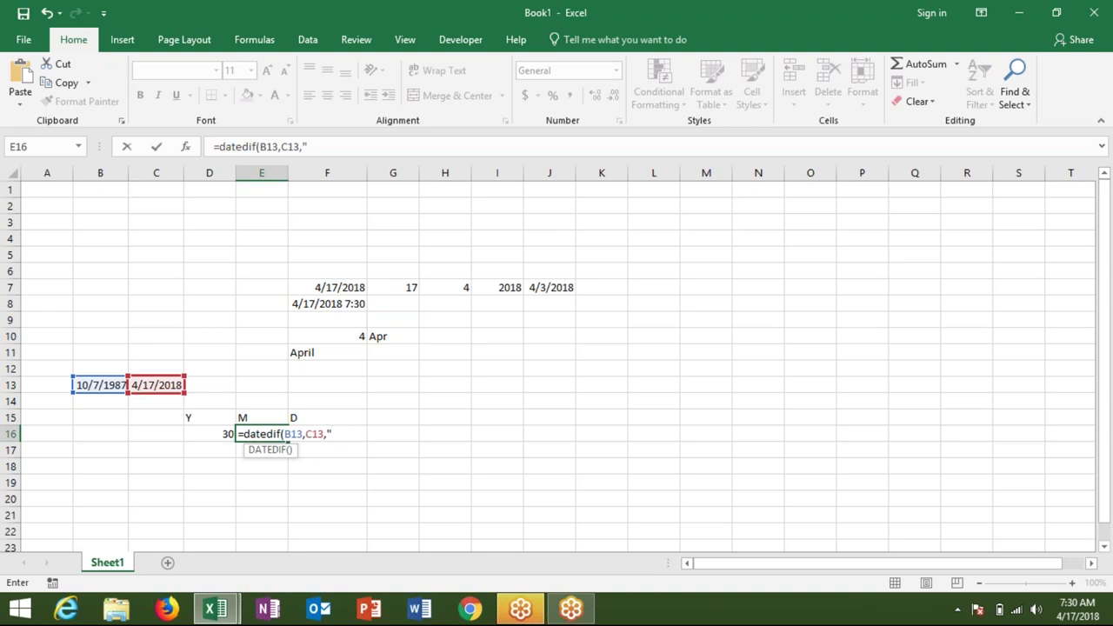
text(ym)
text(")
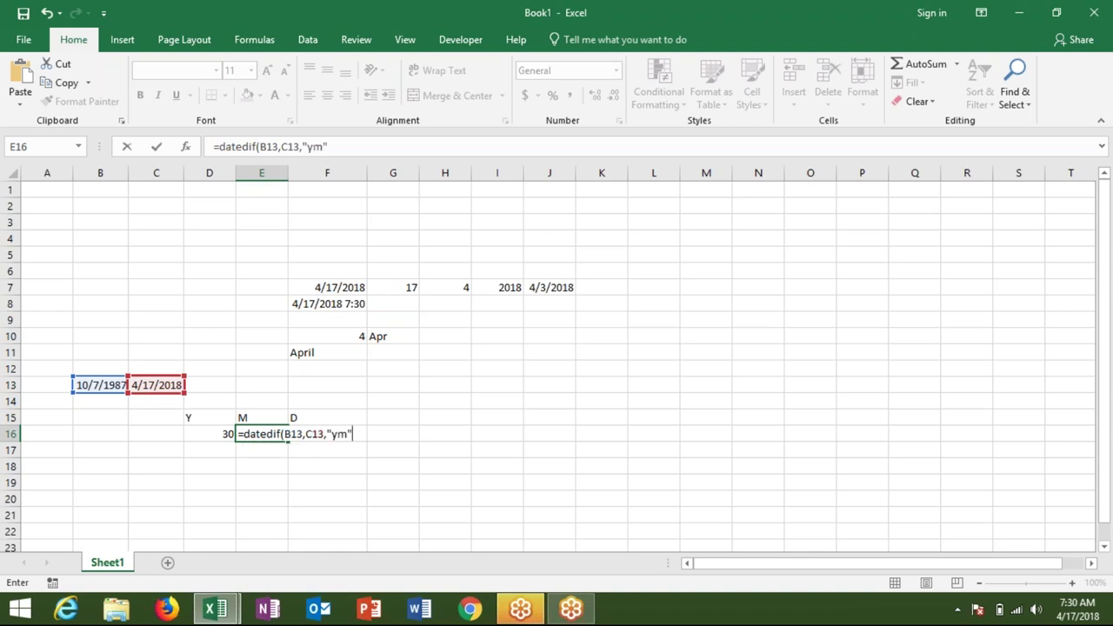
key(ctrl+Return)
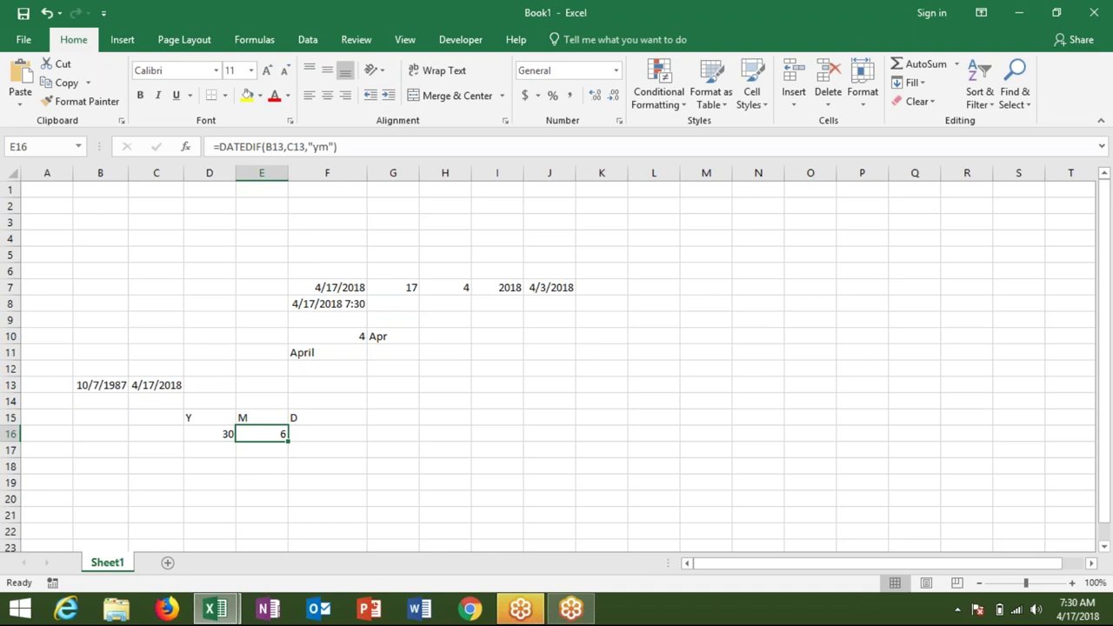
Enter =DATEDIF(B13,C13,"md") in F16 for the 10 leftover days, then return to the VBA editor
click(327, 433)
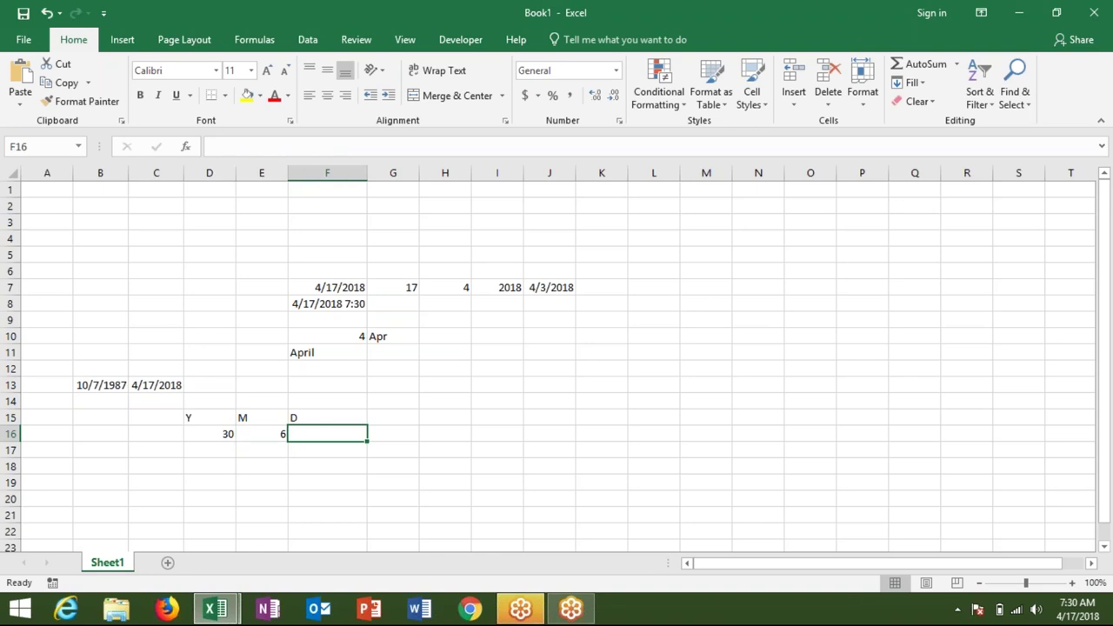
text(=datedif()
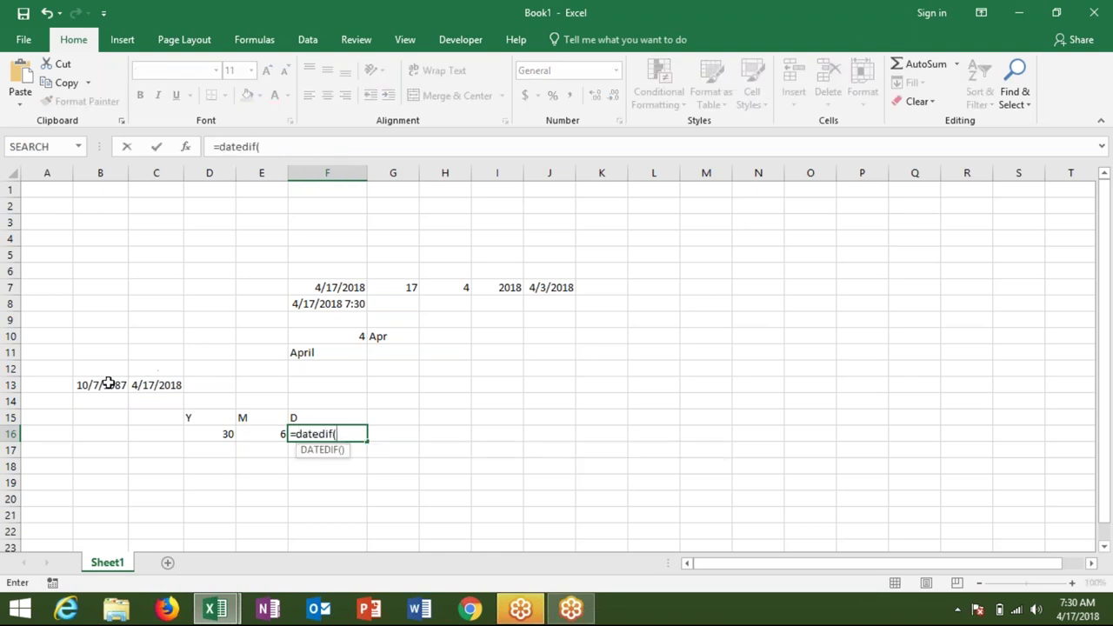
click(108, 383)
text(,)
click(147, 386)
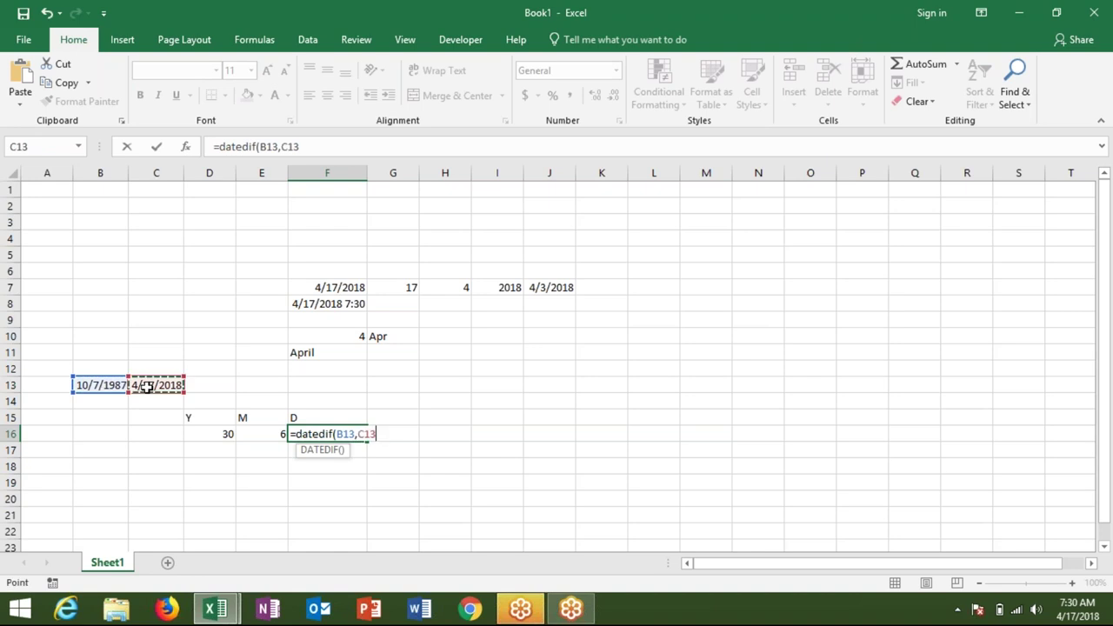
text(,"md"))
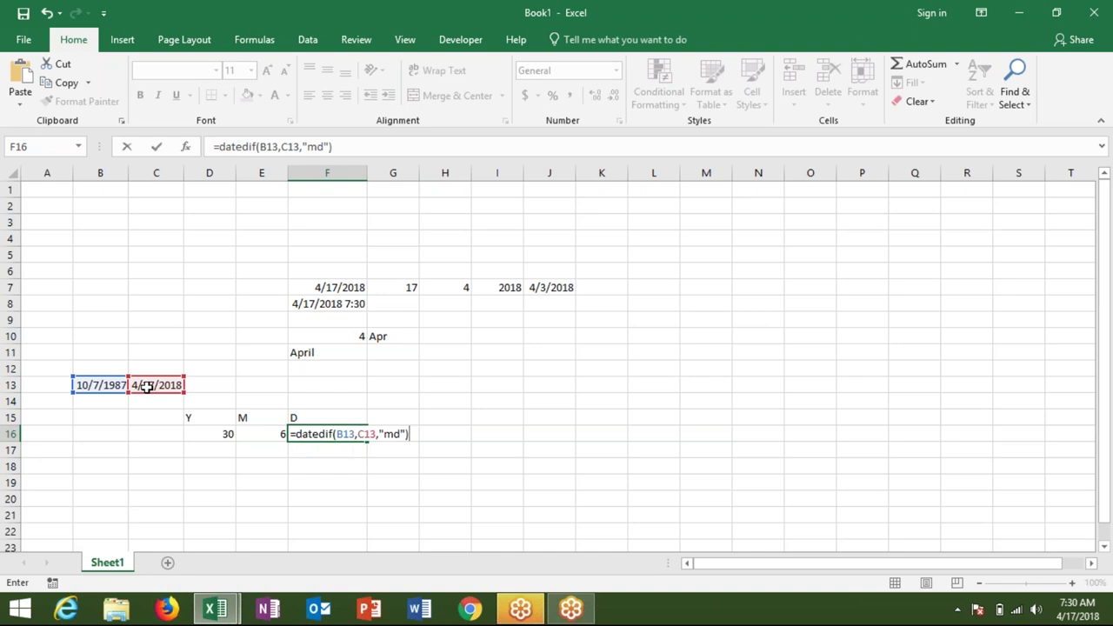
key(Return)
key(Up)
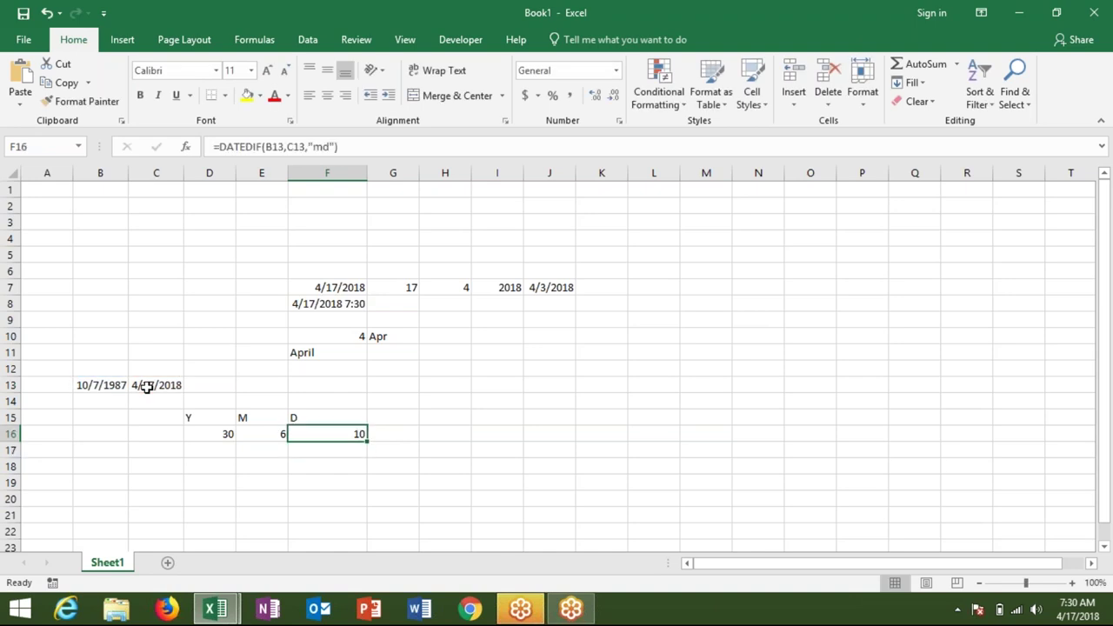
key(alt+F11)
click(215, 298)
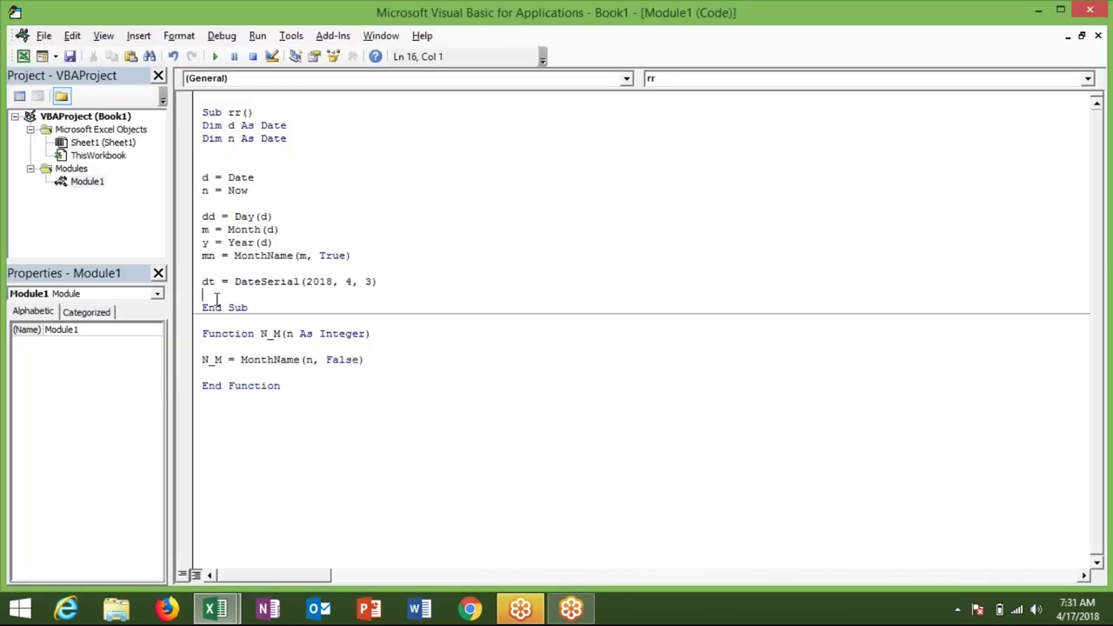
Insert a blank line above End Sub, discarding a trial datedif( entry, then switch to Chrome
key(Return)
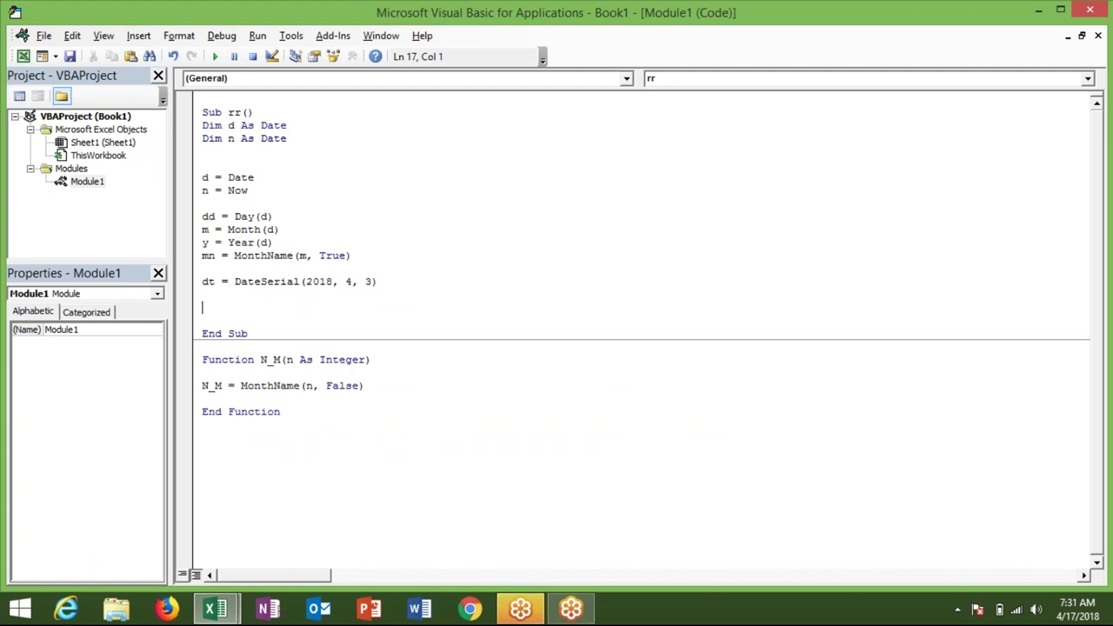
text(dated)
text(dif()
key(BackSpace)
key(BackSpace)
key(BackSpace)
key(BackSpace)
key(BackSpace)
text(dif)
key(BackSpace)
key(BackSpace)
key(BackSpace)
text(dif)
text(()
key(BackSpace)
key(BackSpace)
text(dif()
key(BackSpace)
key(BackSpace)
key(BackSpace)
key(BackSpace)
key(BackSpace)
key(BackSpace)
key(BackSpace)
key(BackSpace)
key(BackSpace)
click(469, 608)
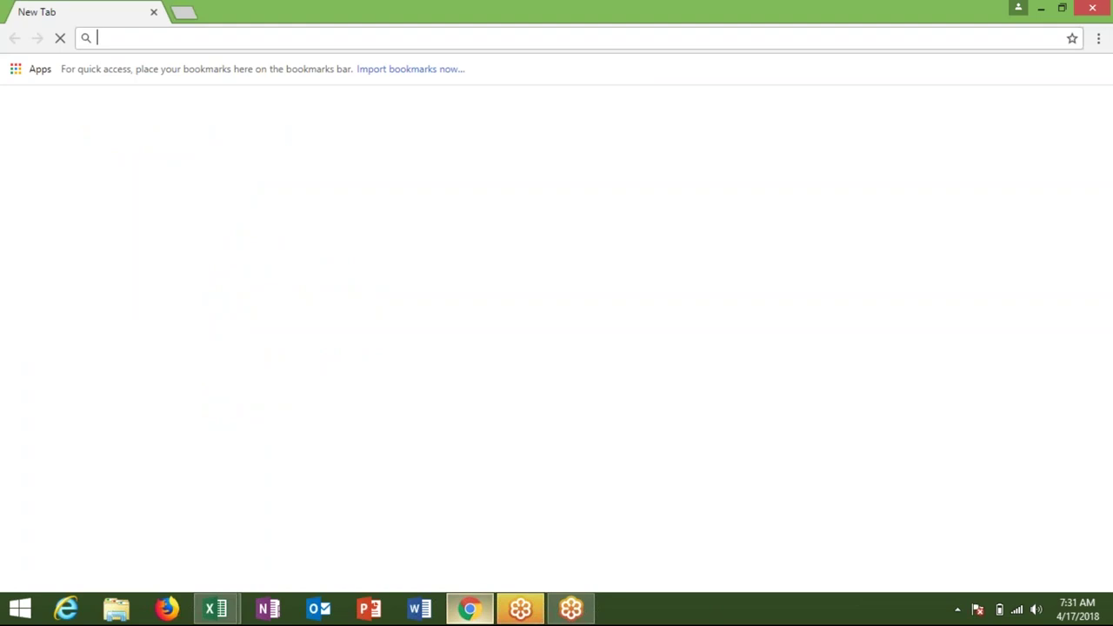
Search Google for 'excel vba function list'
text(google.com)
key(Return)
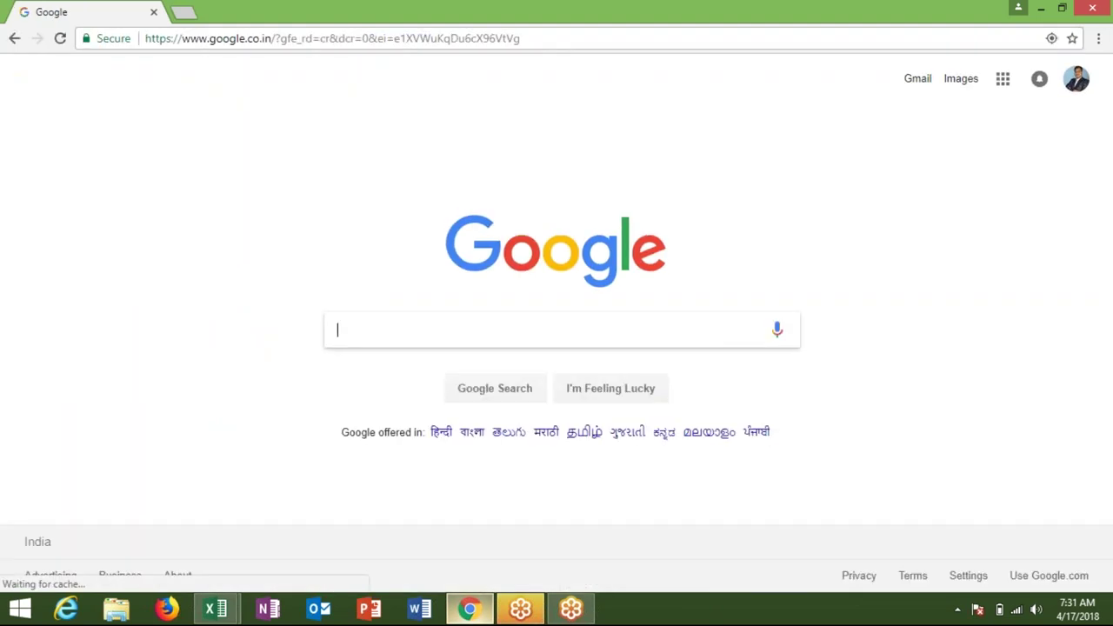
text(exce)
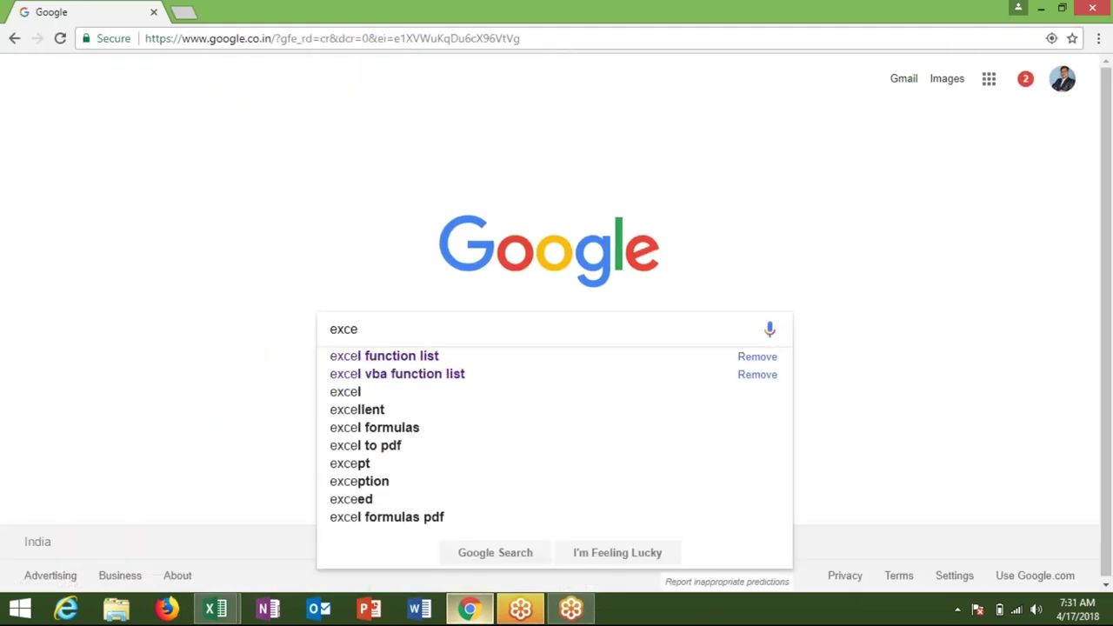
key(Down)
key(Down)
key(Down)
key(Up)
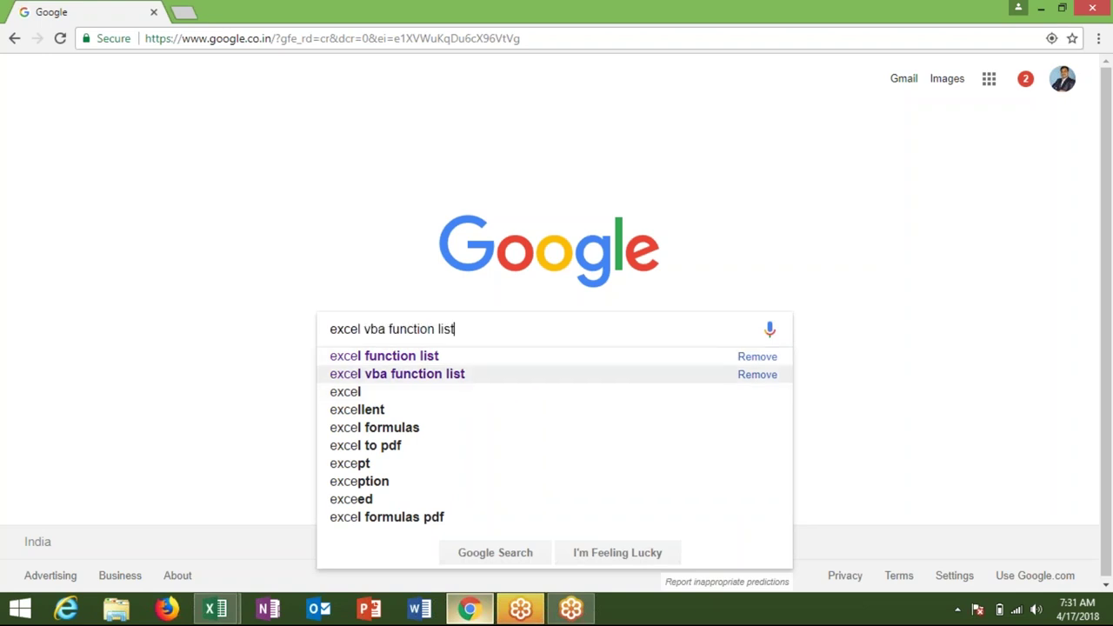
key(Return)
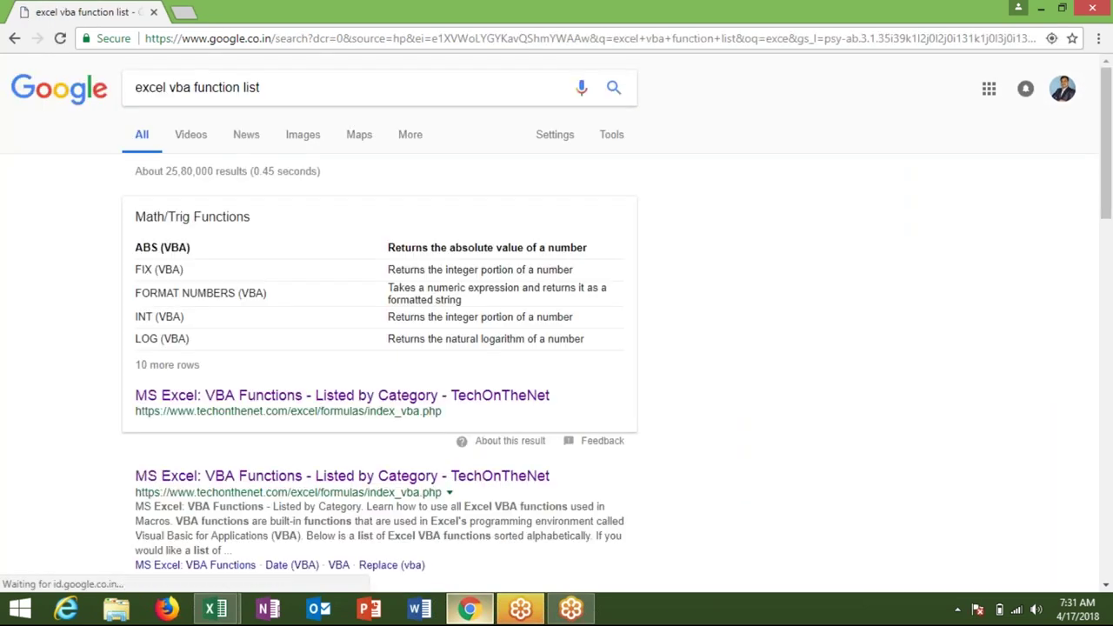
Open TechOnTheNet's VBA functions list and go to the DATEDIFF entry under Date/Time Functions
click(294, 399)
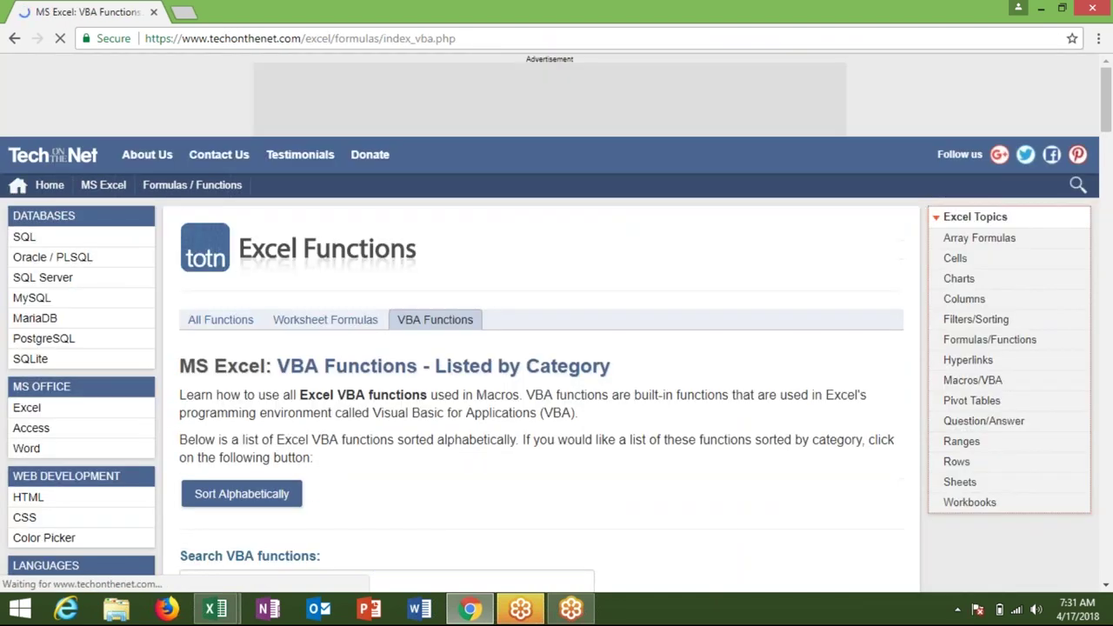
scroll(556, 348, down, 5)
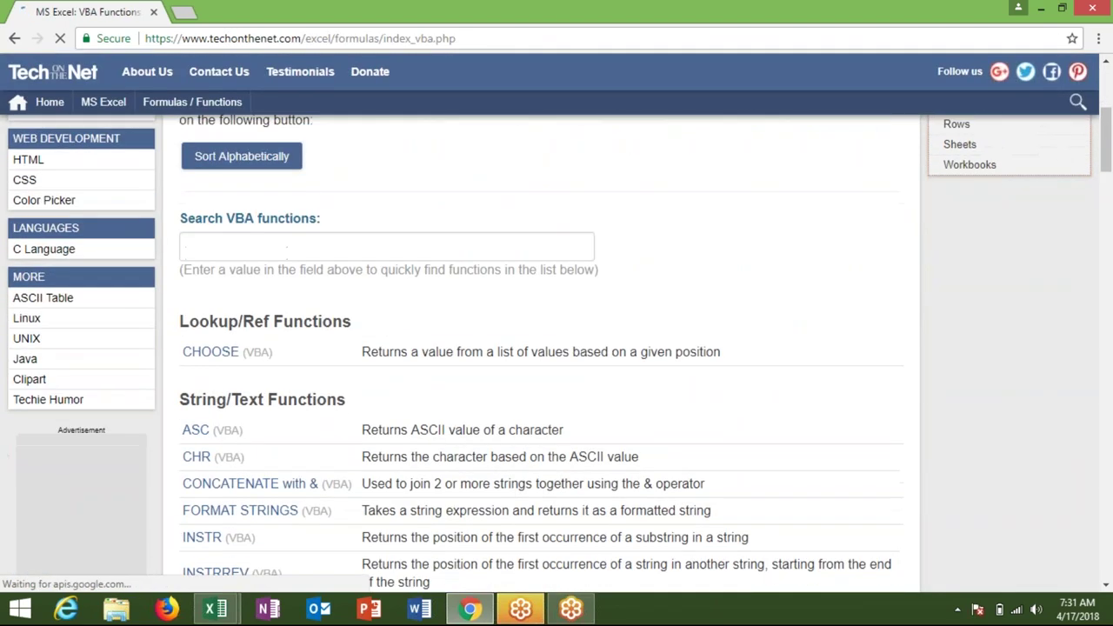
scroll(556, 347, down, 3)
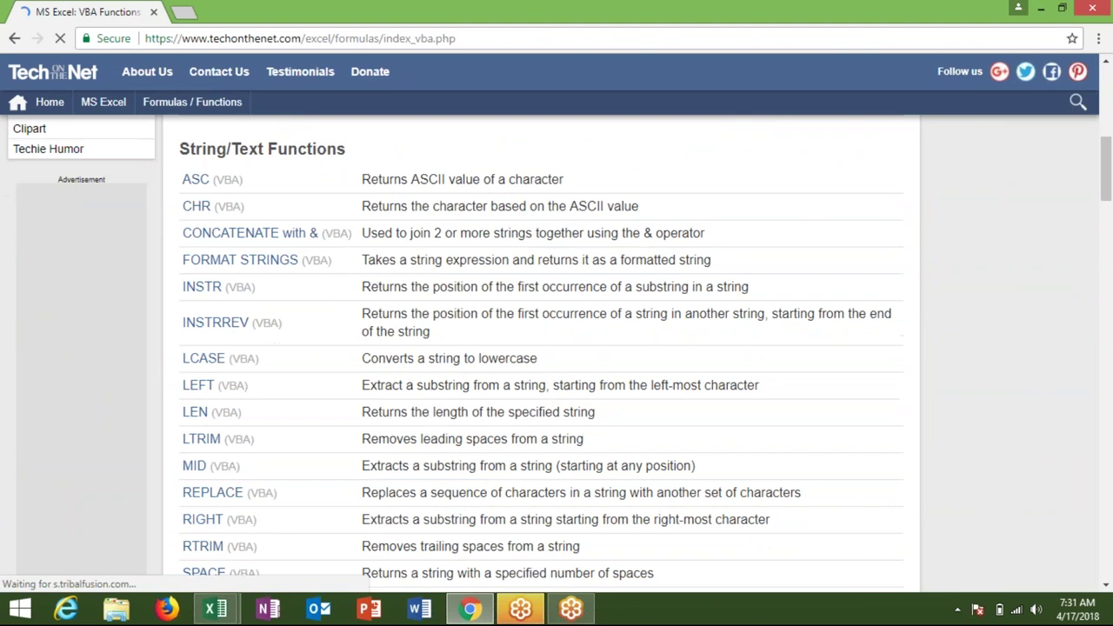
scroll(556, 348, down, 3)
scroll(556, 348, down, 2)
scroll(557, 347, down, 2)
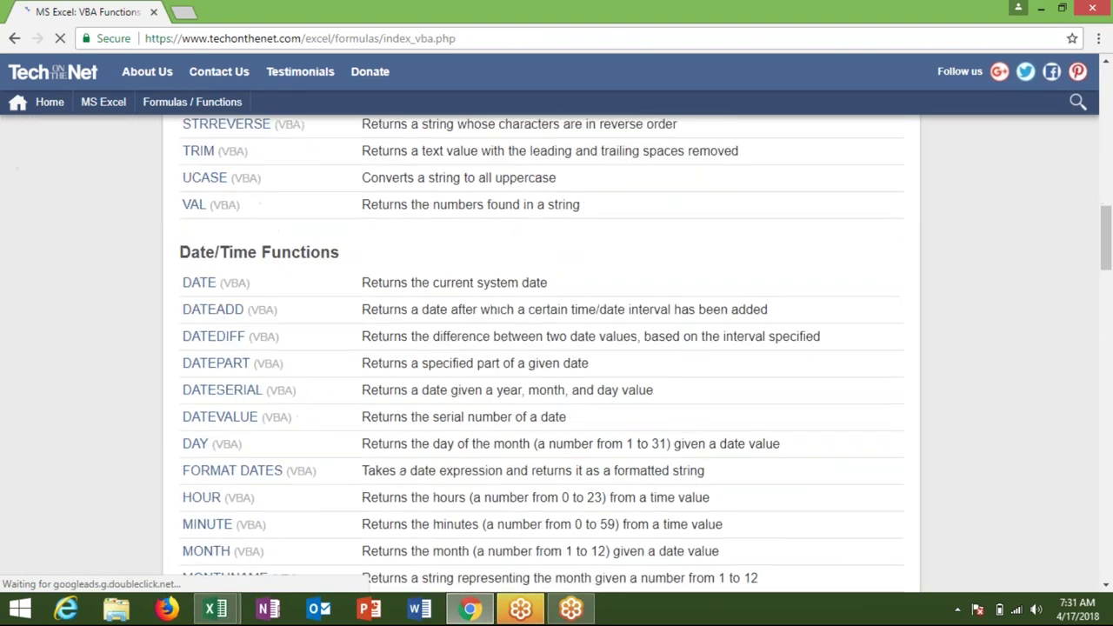
scroll(286, 405, down, 1)
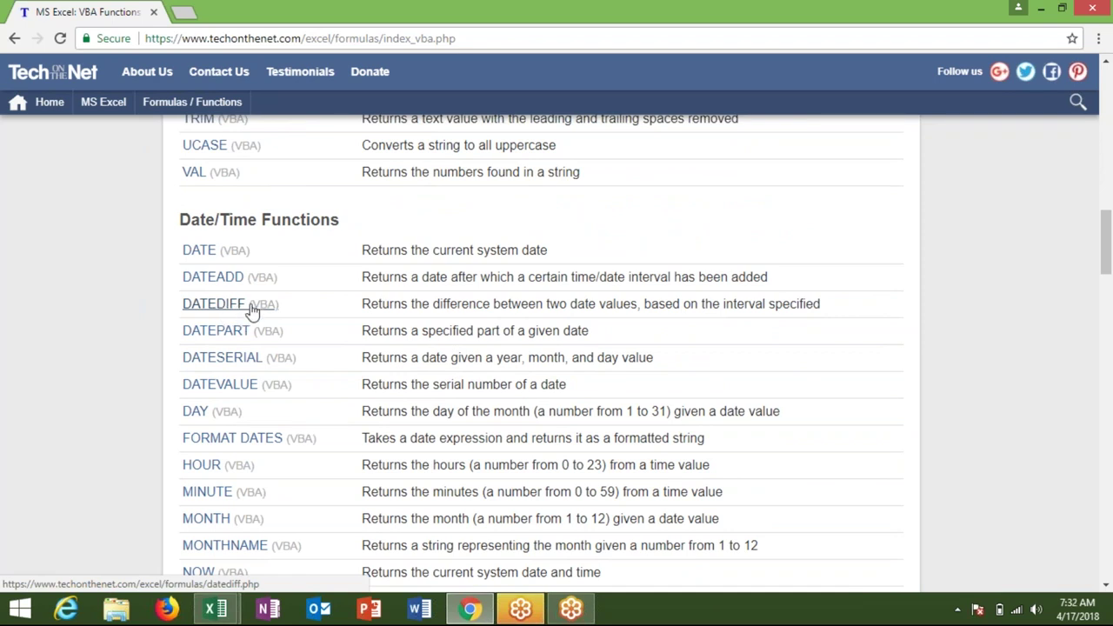
click(242, 309)
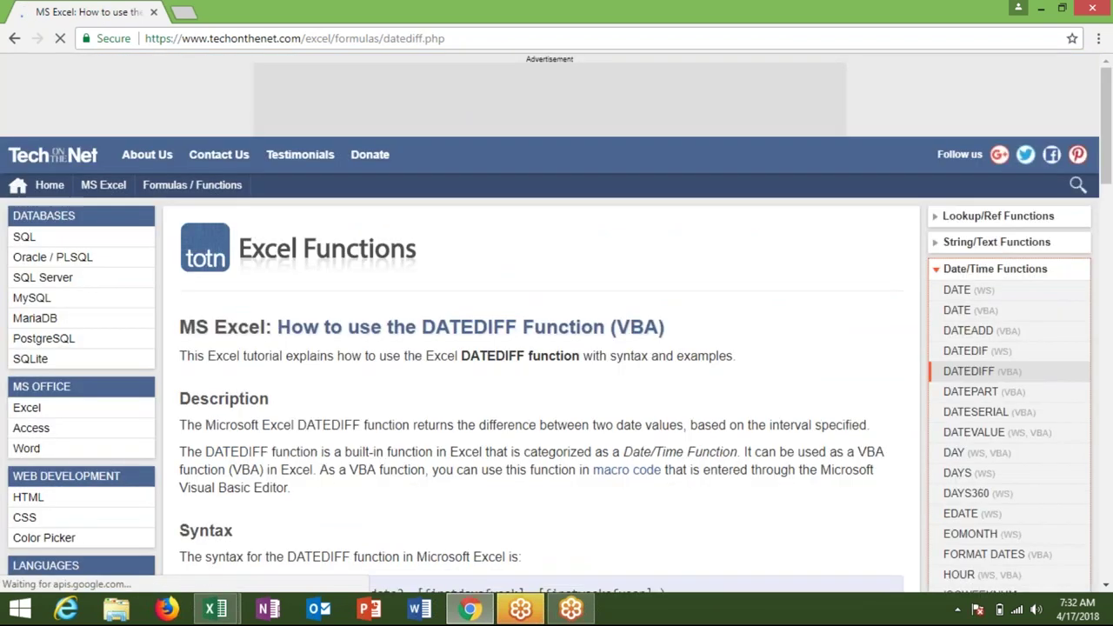
Scroll the DATEDIFF page, briefly check the VBA editor and Excel, then return to Chrome
scroll(556, 347, down, 4)
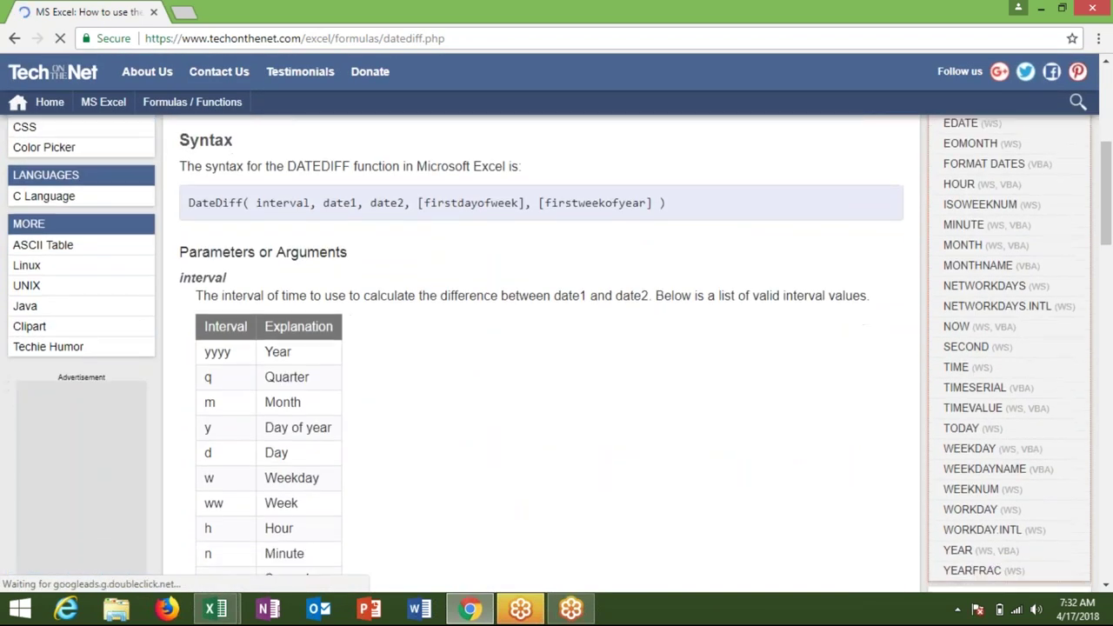
key(alt+Tab)
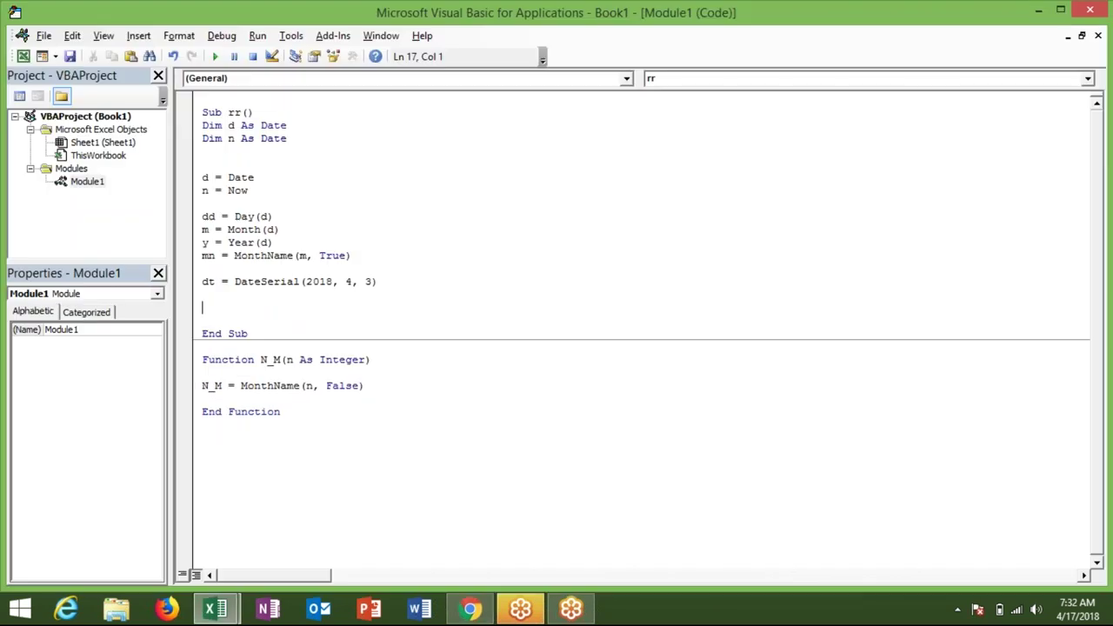
key(alt+Tab)
key(alt+Tab)
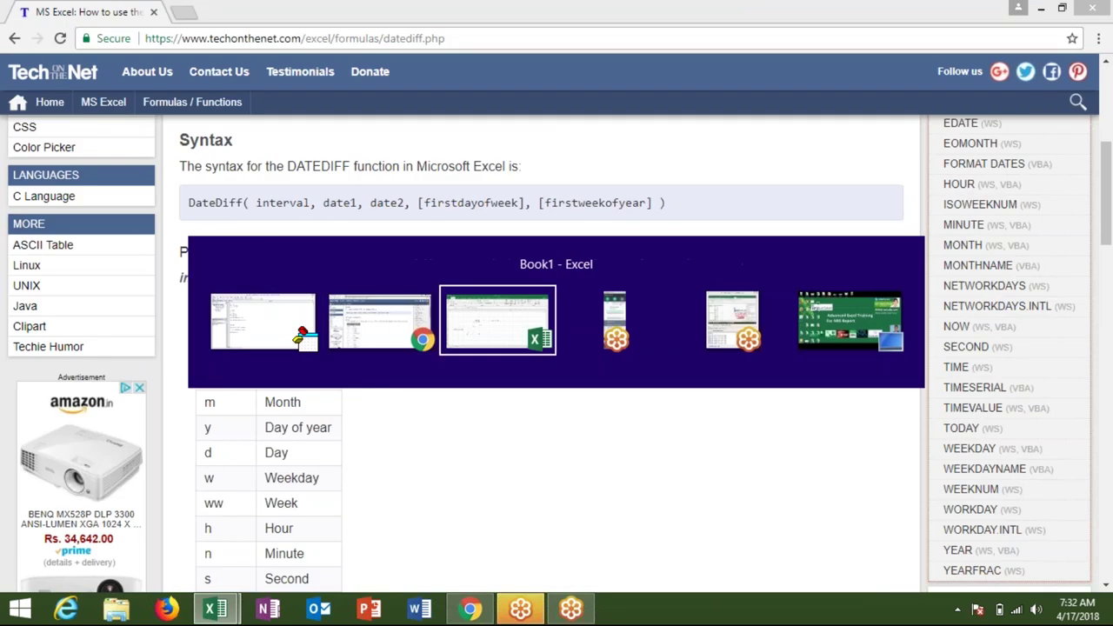
key(alt+Tab)
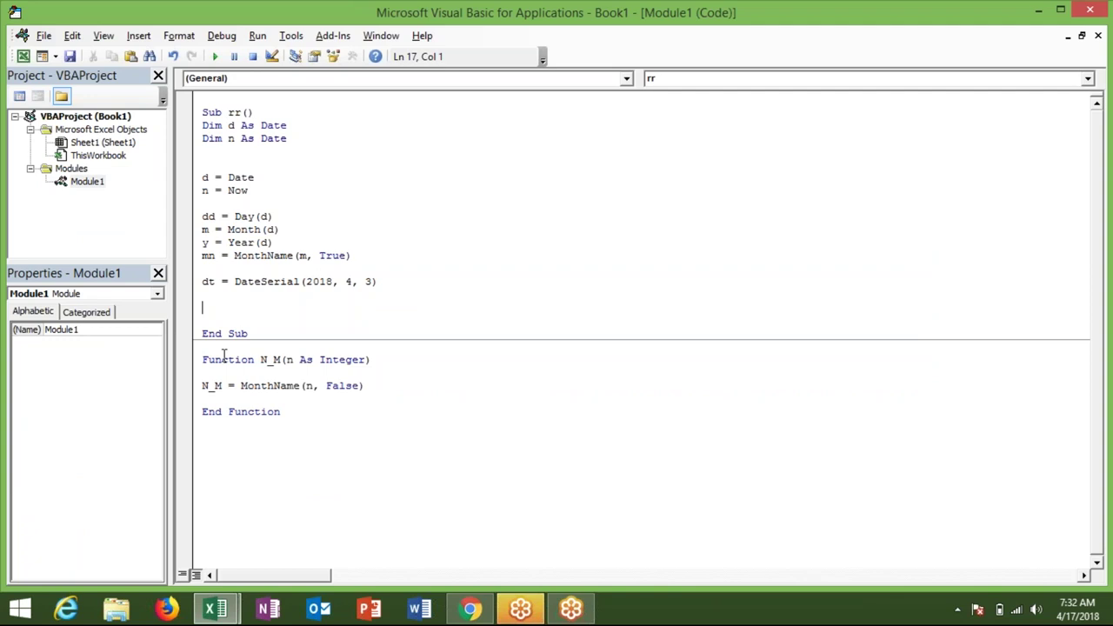
key(alt+F11)
key(alt+Tab)
key(alt+Tab)
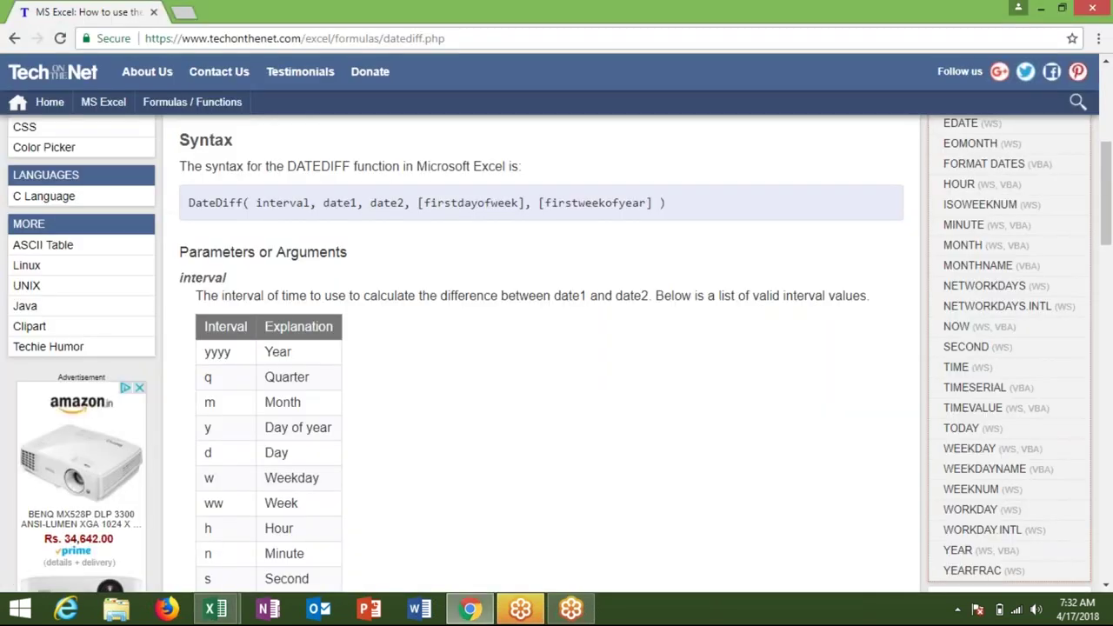
Highlight the Year, Quarter, Month, Day of year and Week interval codes, then scroll down to the examples
scroll(557, 348, down, 3)
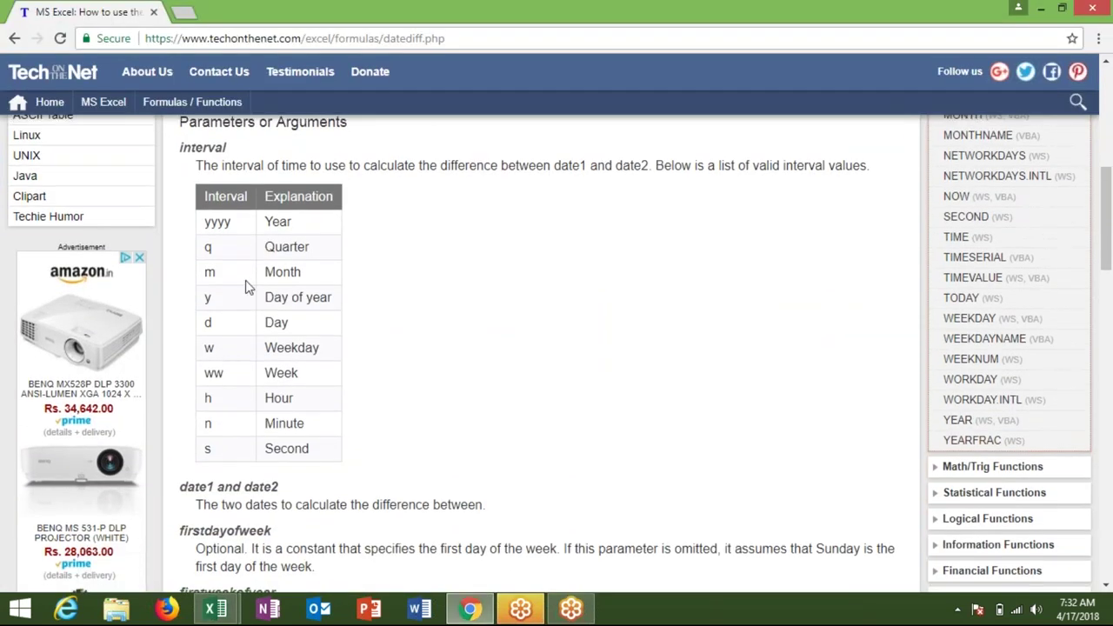
double_click(279, 222)
double_click(285, 248)
double_click(282, 273)
double_click(277, 297)
click(273, 320)
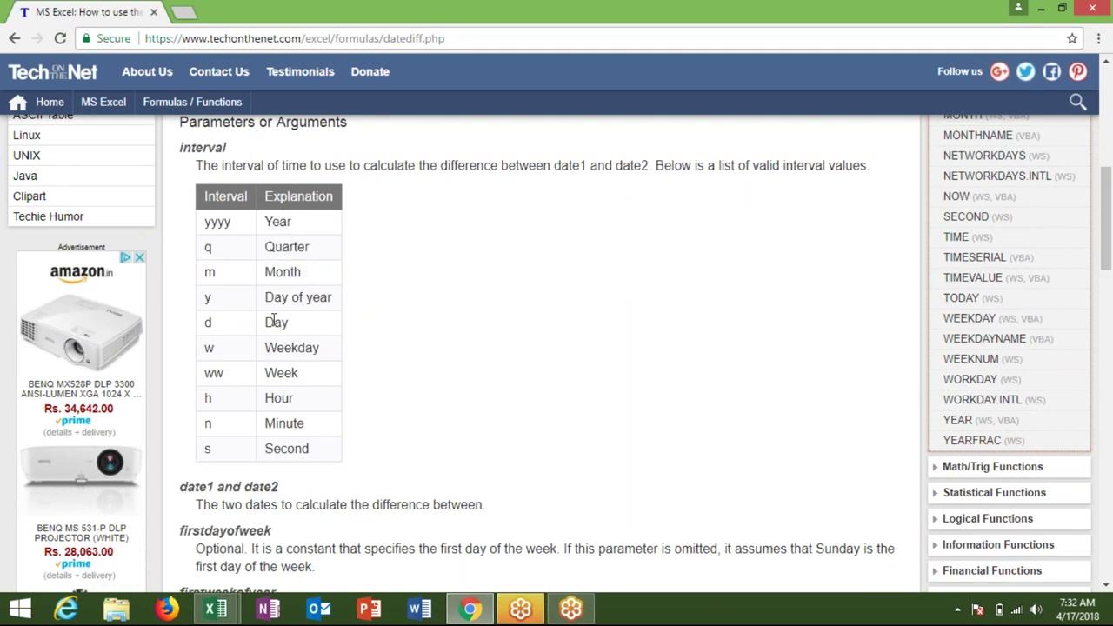
double_click(283, 372)
click(280, 401)
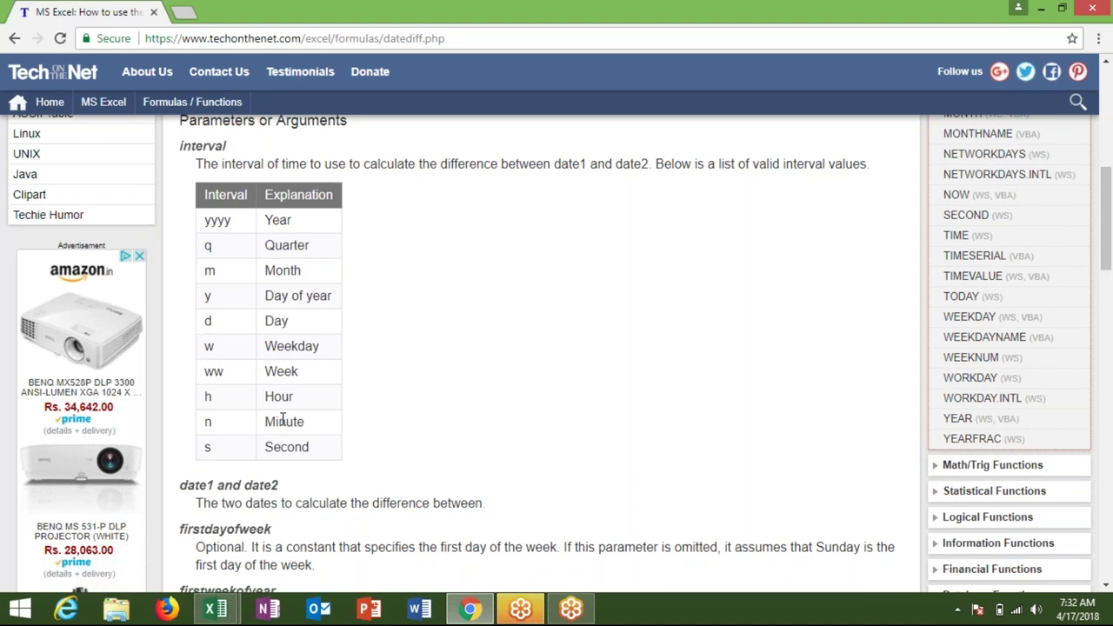
scroll(282, 420, down, 2)
scroll(283, 419, down, 3)
scroll(541, 353, down, 3)
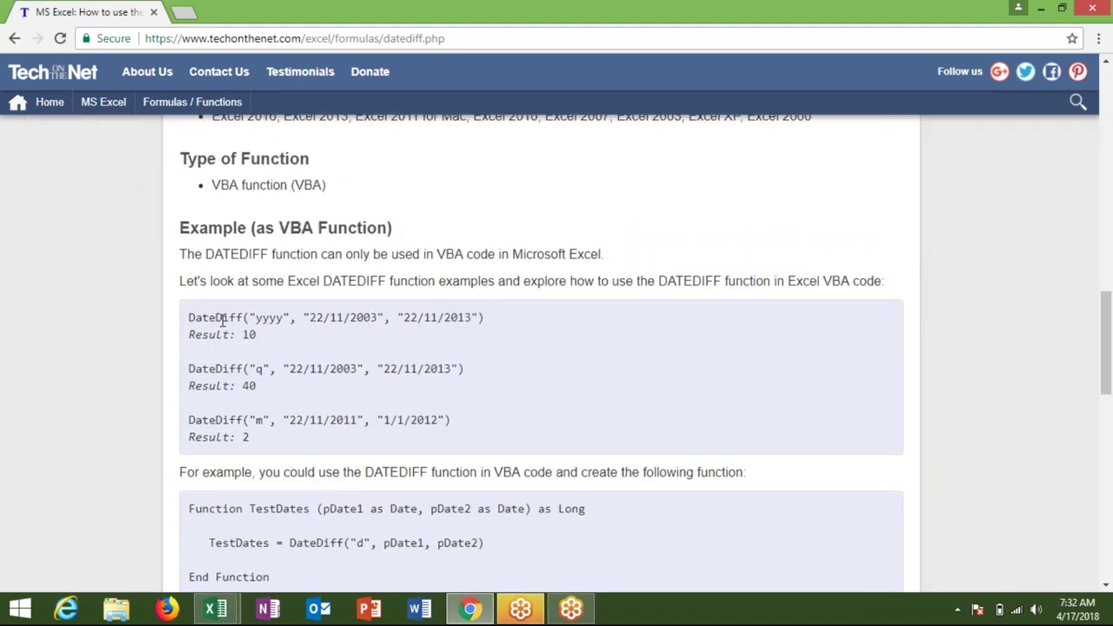
double_click(266, 319)
double_click(316, 319)
click(399, 320)
drag(270, 369, 261, 368)
click(302, 370)
drag(266, 391, 265, 391)
scroll(266, 391, down, 1)
scroll(257, 357, down, 2)
click(252, 346)
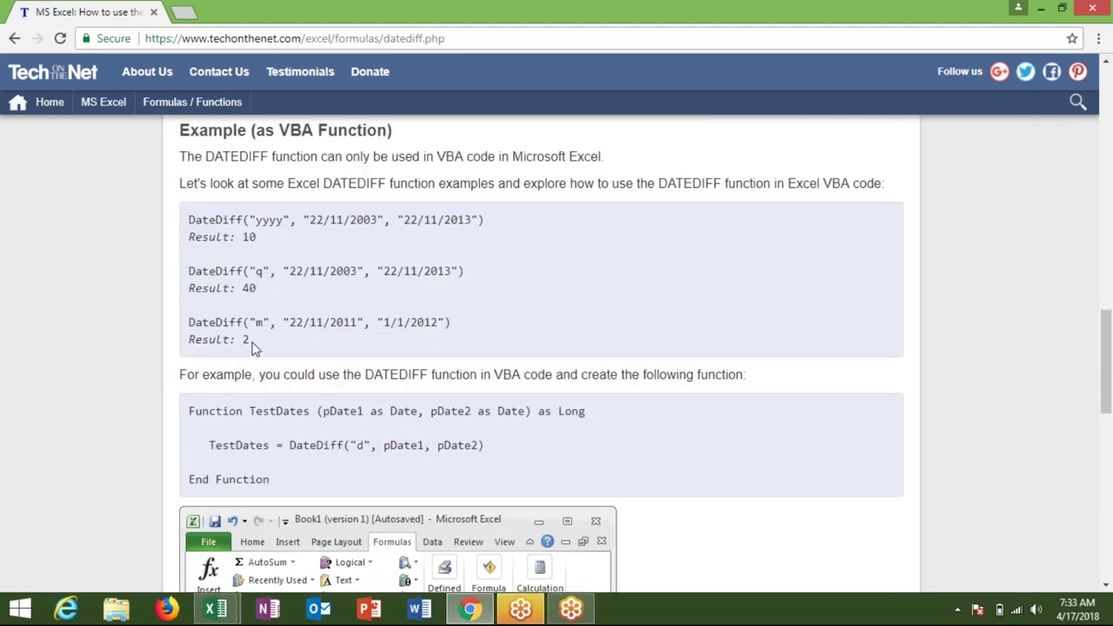
drag(241, 335, 237, 336)
double_click(234, 322)
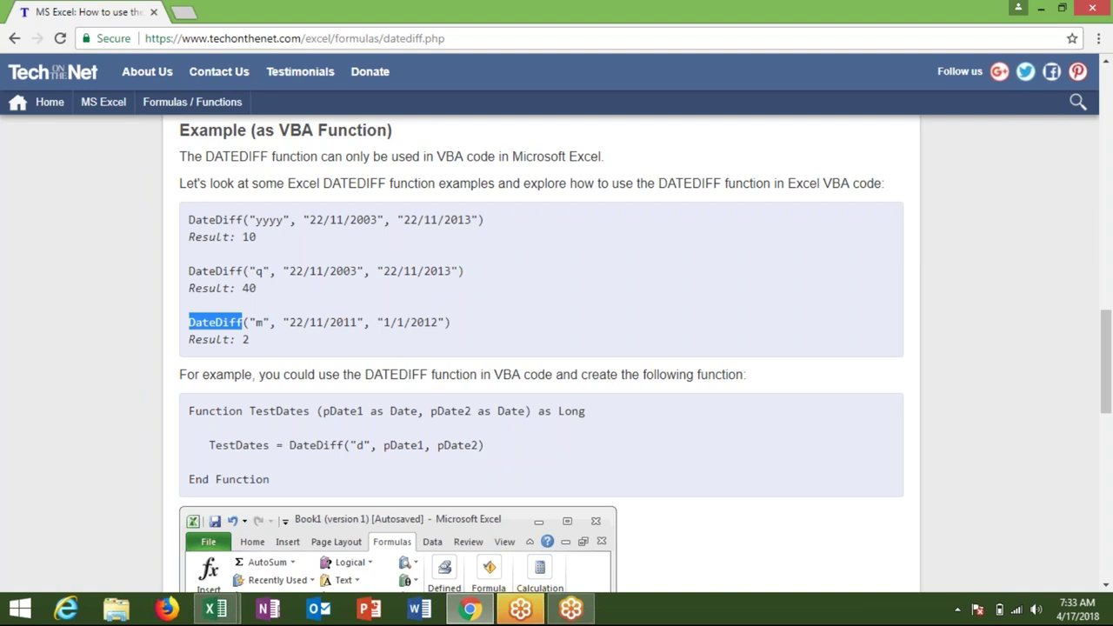
scroll(556, 348, up, 10)
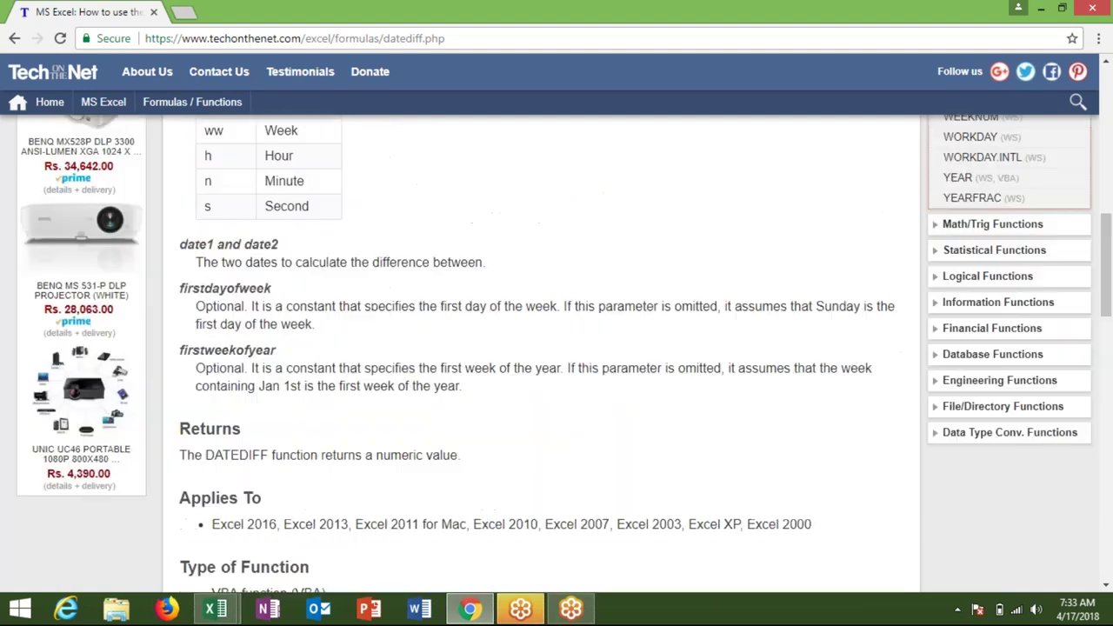
scroll(556, 347, up, 2)
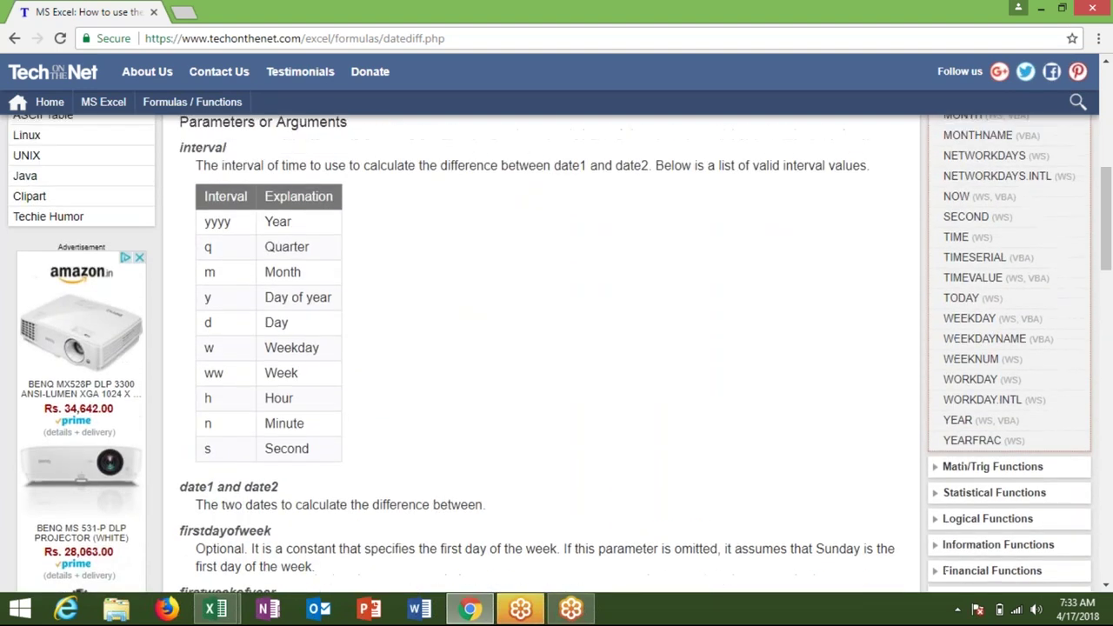
scroll(557, 348, up, 2)
scroll(557, 348, down, 2)
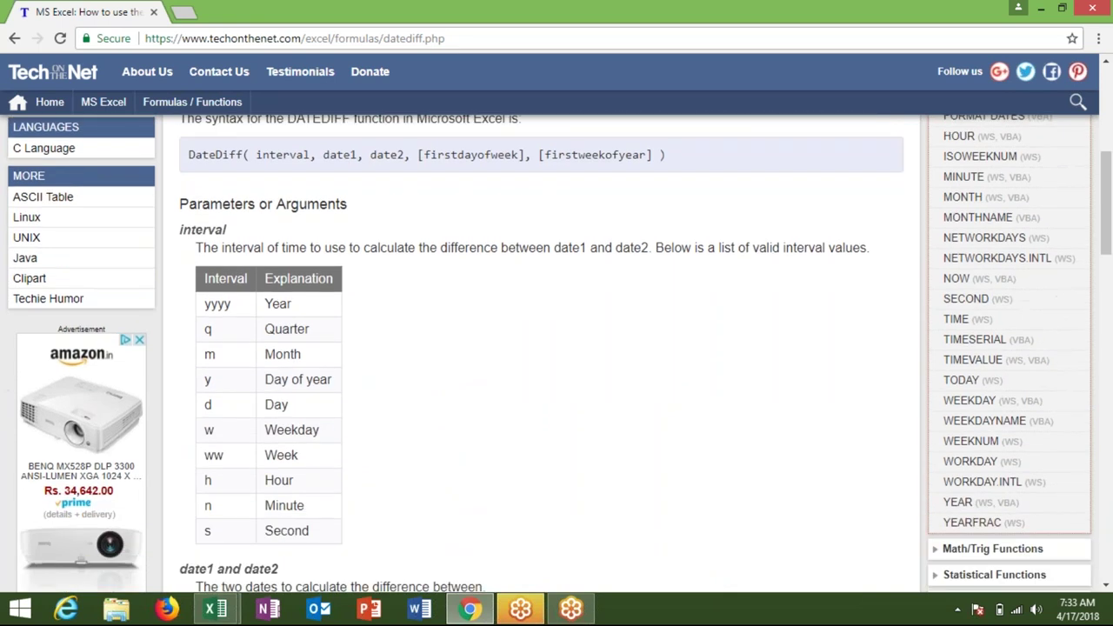
scroll(556, 348, down, 1)
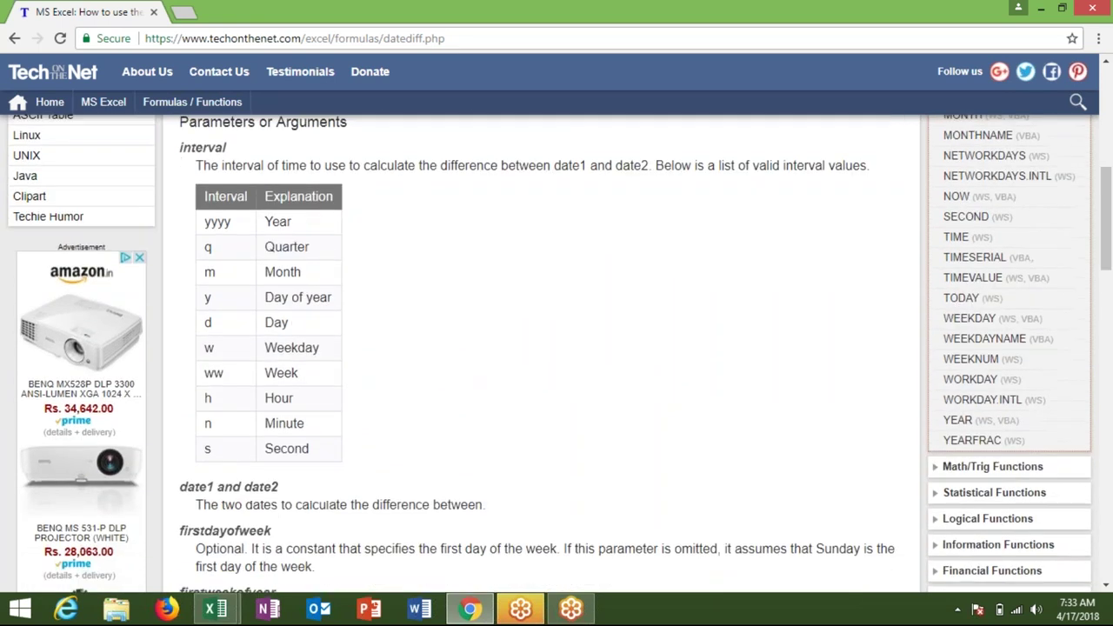
scroll(556, 348, down, 1)
scroll(557, 348, down, 4)
scroll(557, 348, down, 2)
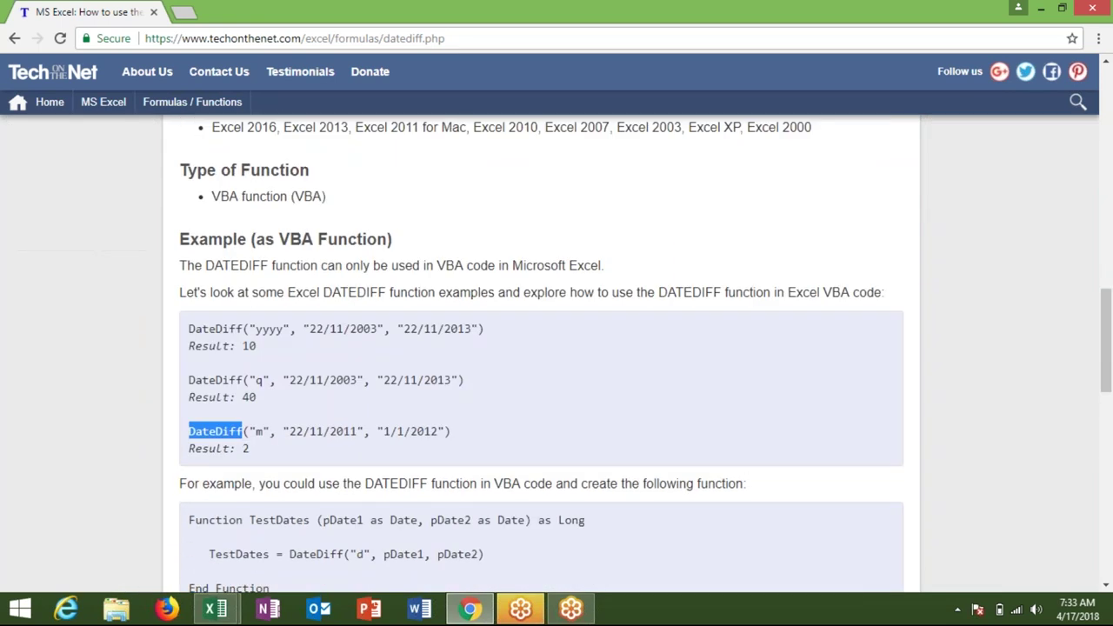
scroll(556, 348, down, 1)
scroll(556, 348, up, 1)
scroll(556, 348, up, 1)
scroll(556, 348, up, 8)
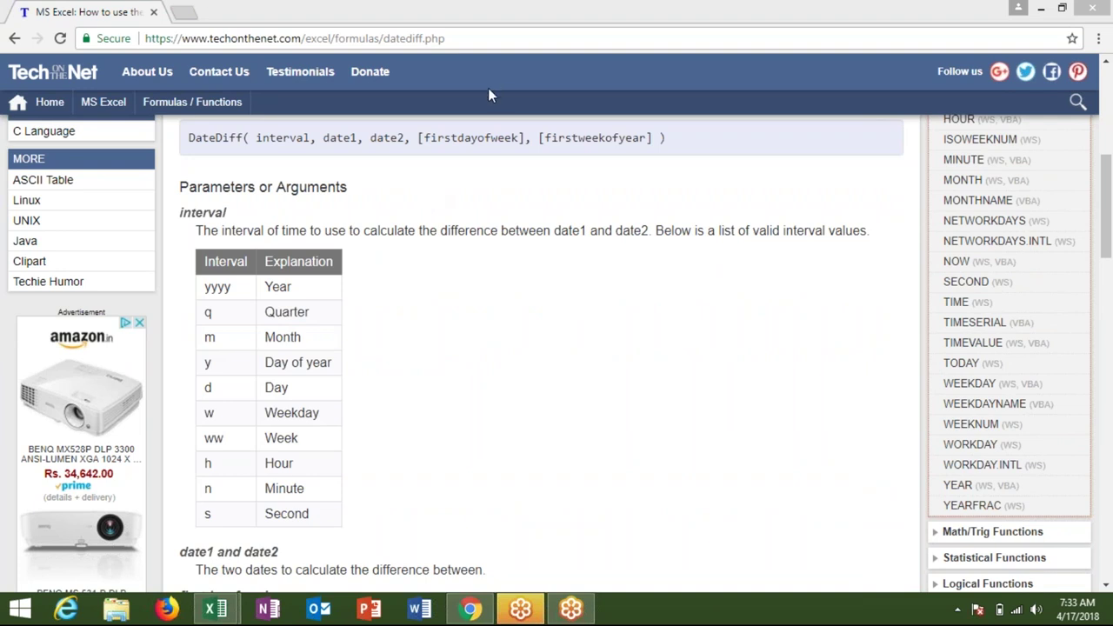
double_click(479, 136)
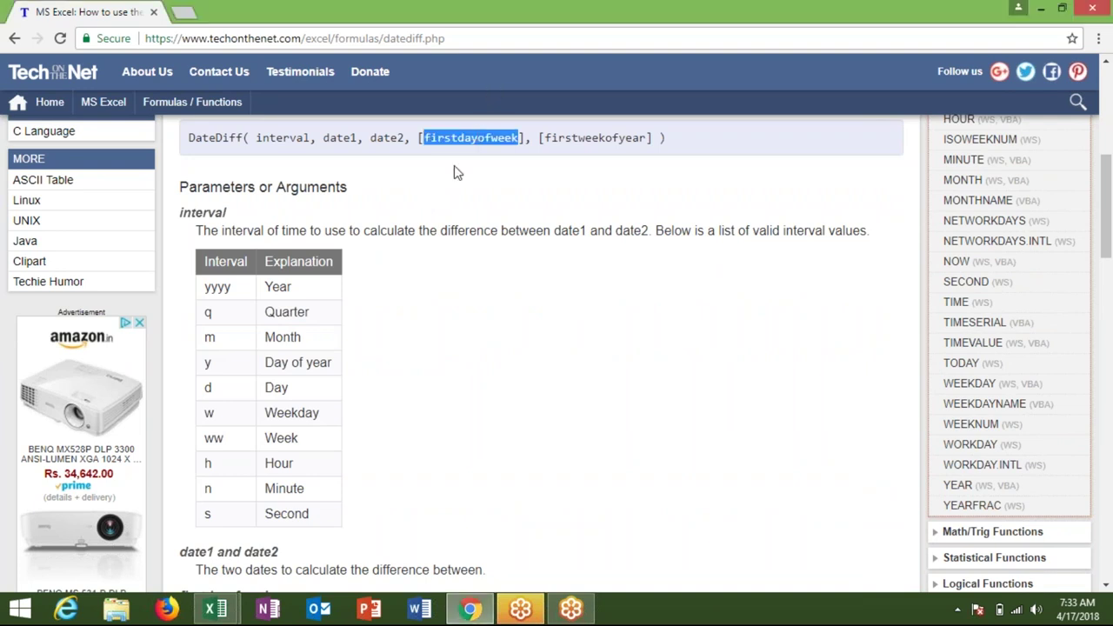
click(435, 198)
scroll(435, 198, down, 5)
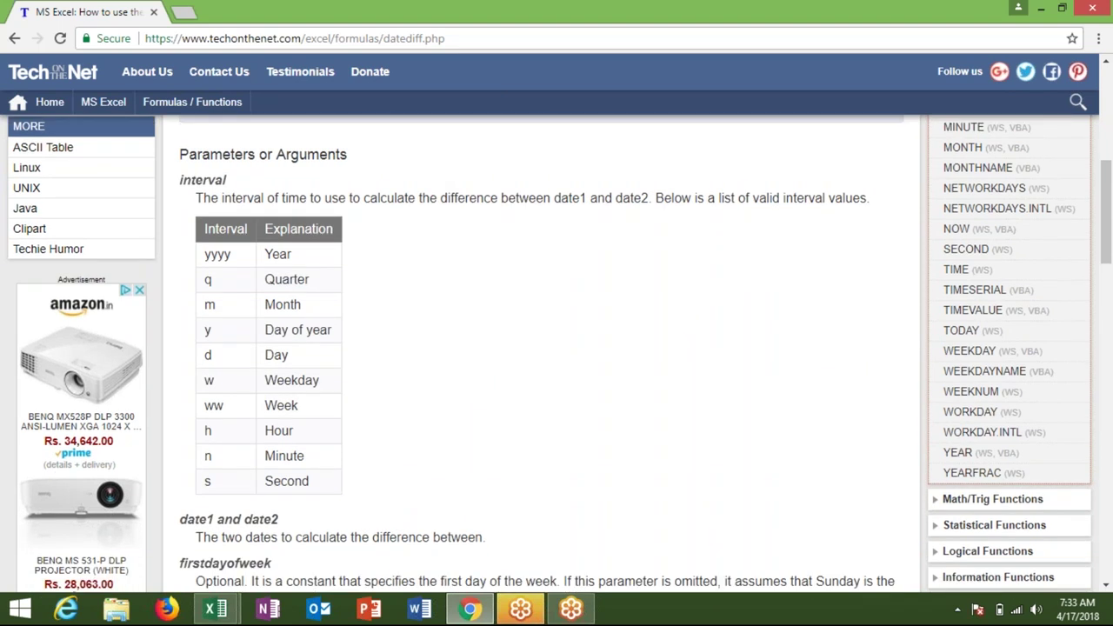
scroll(539, 348, down, 2)
scroll(539, 347, down, 2)
scroll(557, 348, up, 1)
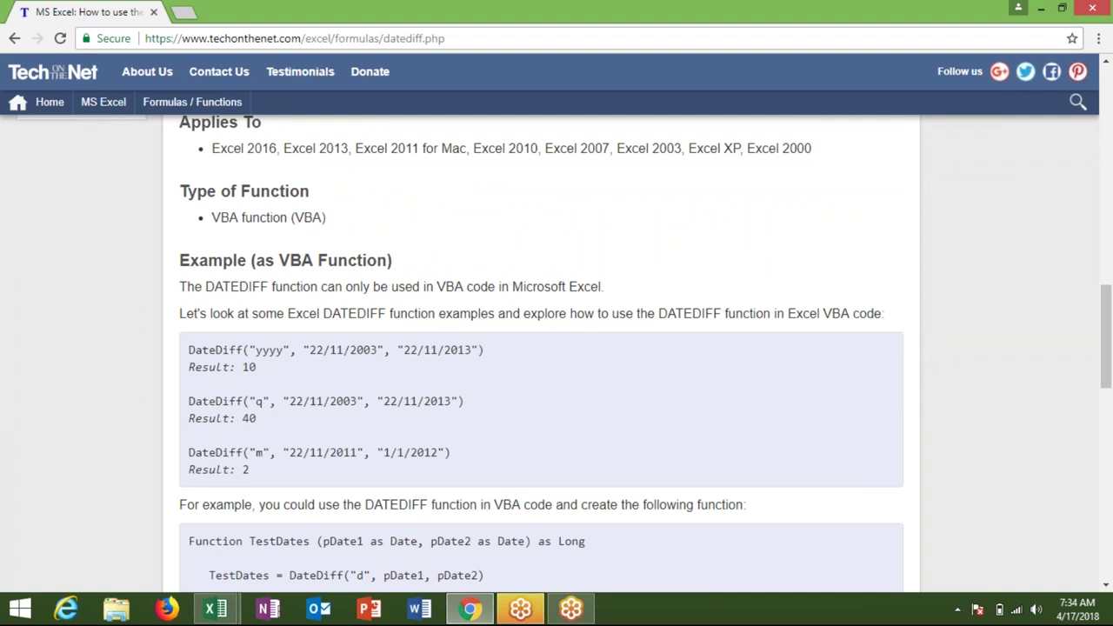
scroll(420, 204, down, 1)
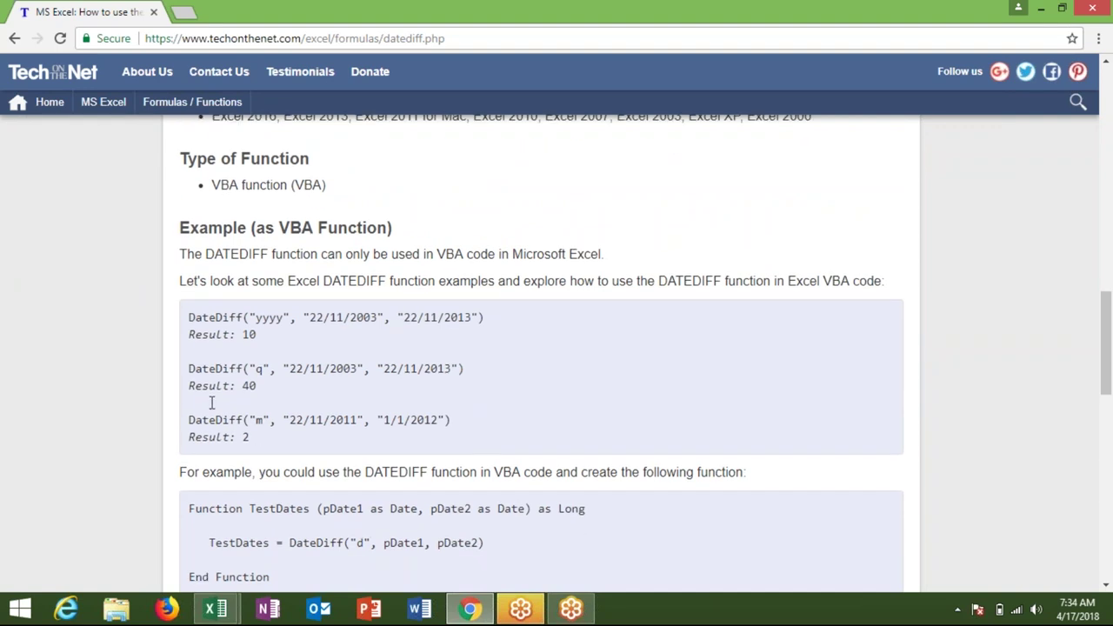
double_click(249, 334)
drag(189, 318, 487, 317)
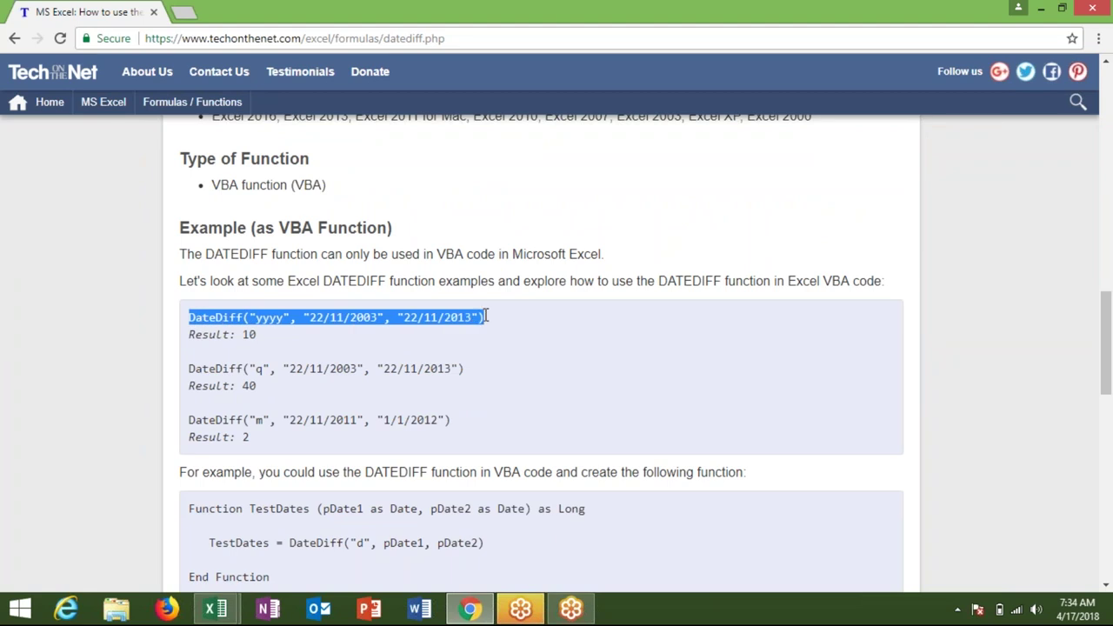
scroll(485, 317, down, 2)
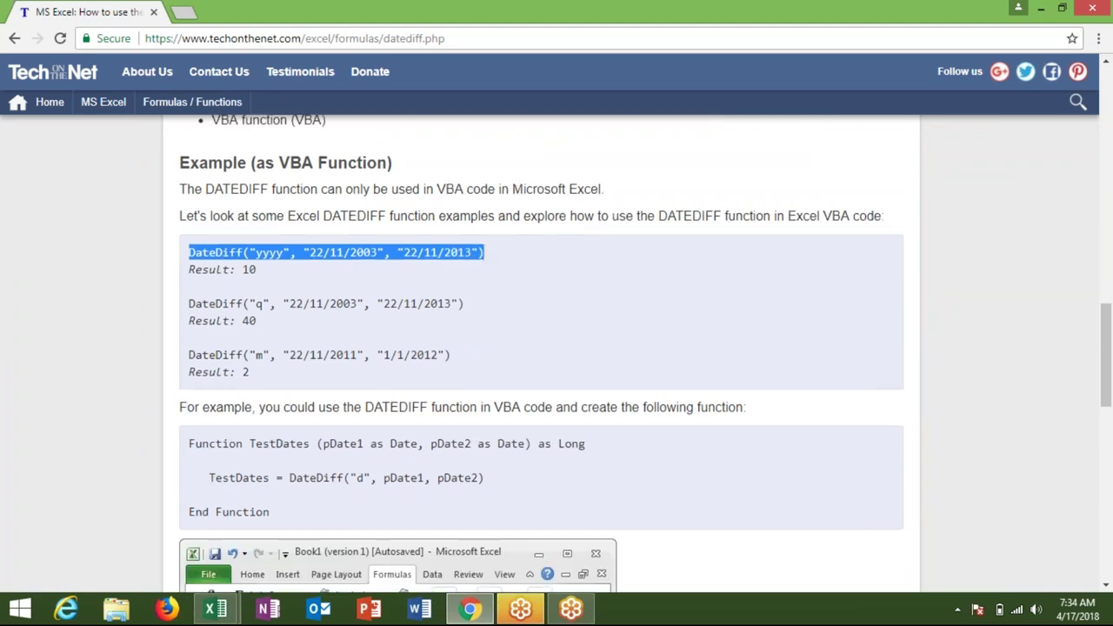
double_click(249, 269)
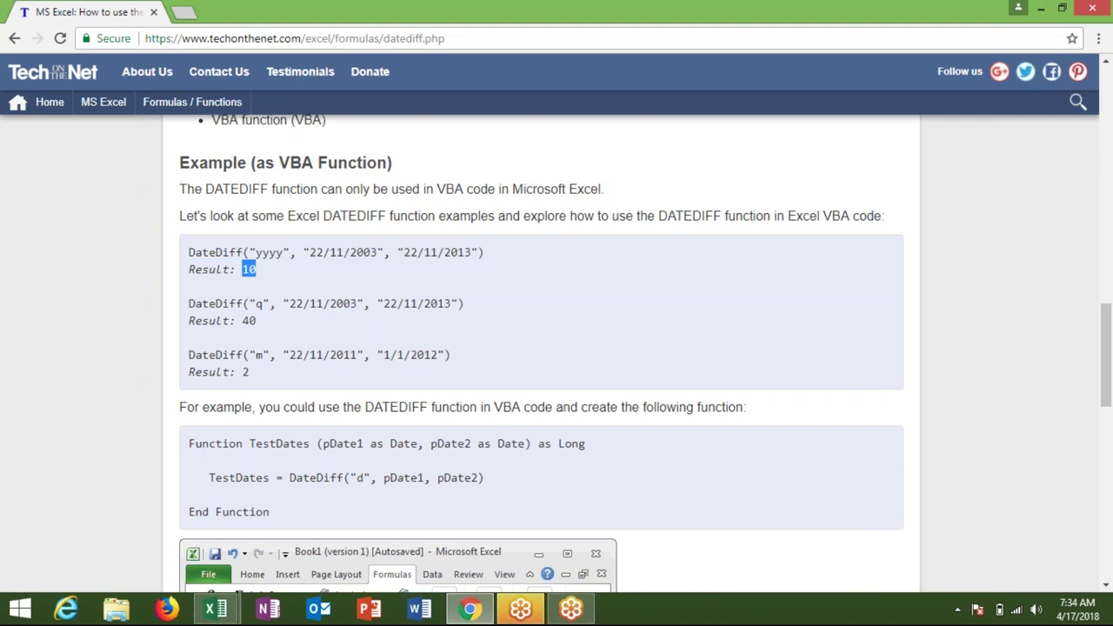
drag(269, 513, 187, 445)
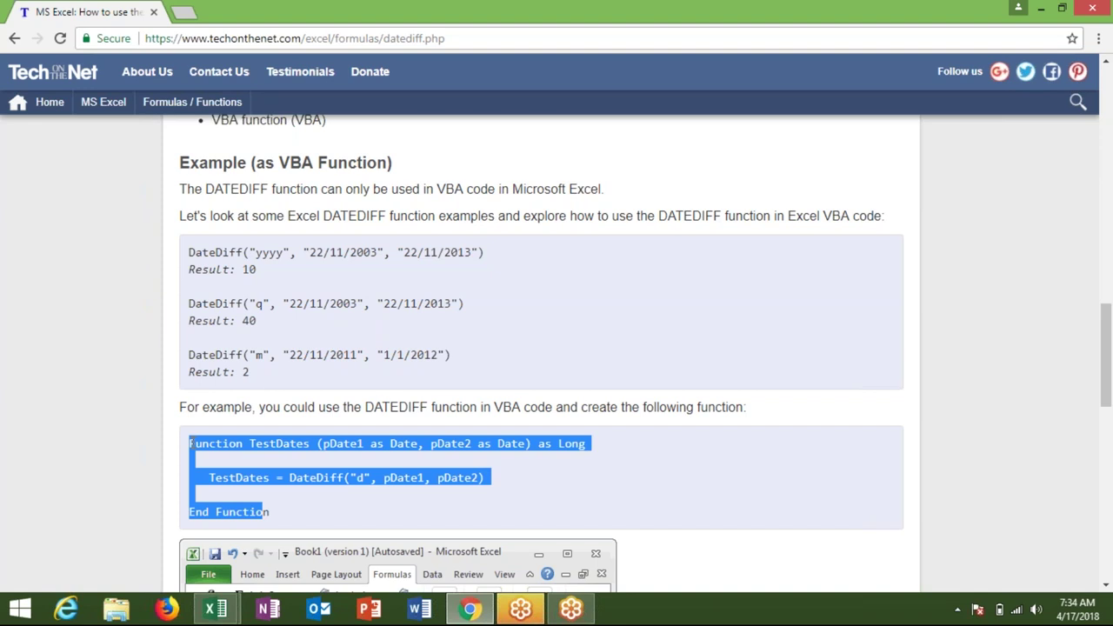
click(247, 476)
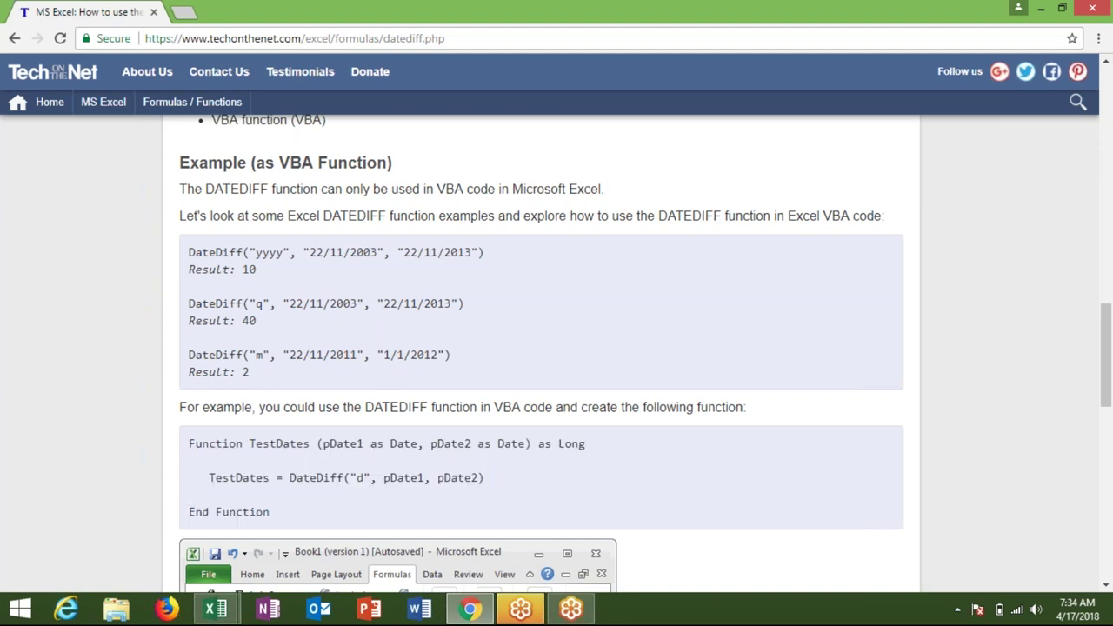
scroll(556, 348, down, 1)
scroll(556, 347, up, 1)
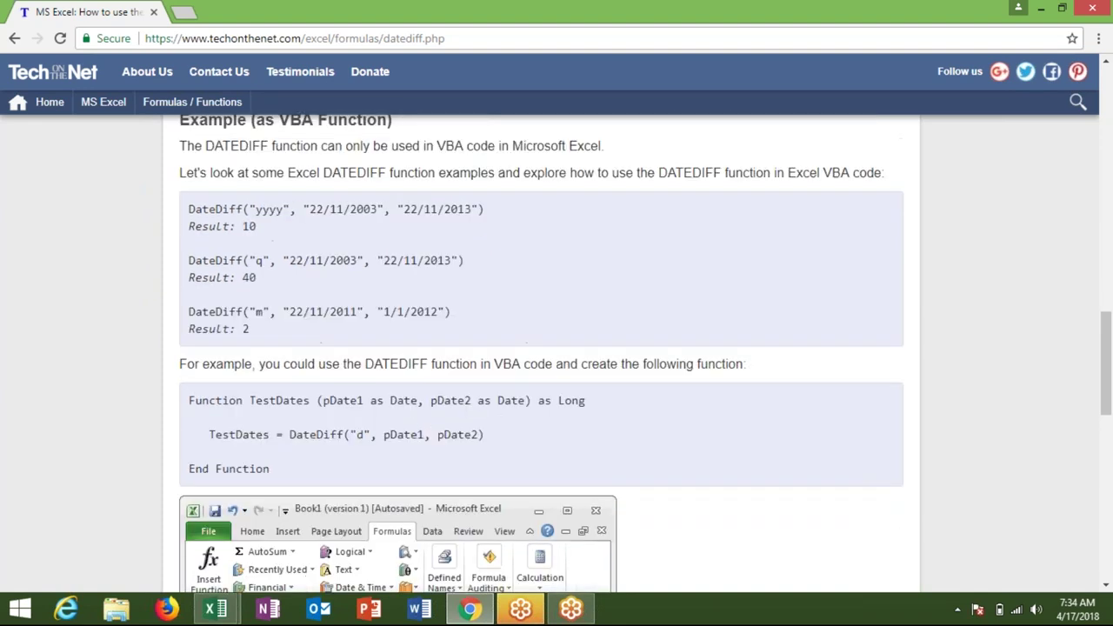
scroll(556, 348, up, 10)
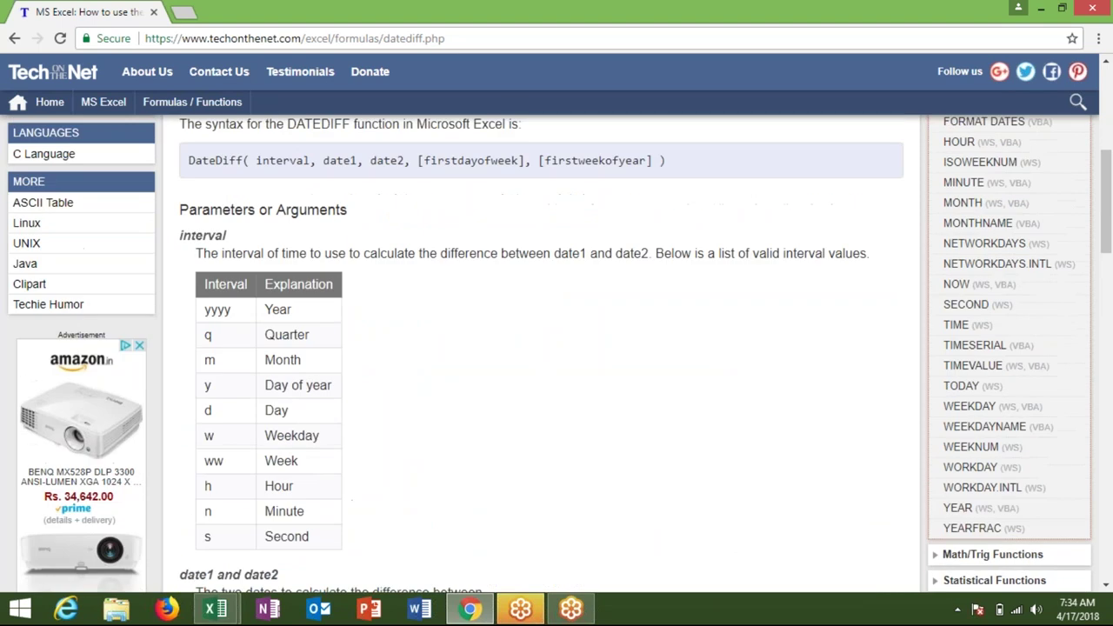
scroll(504, 217, down, 1)
scroll(504, 217, up, 1)
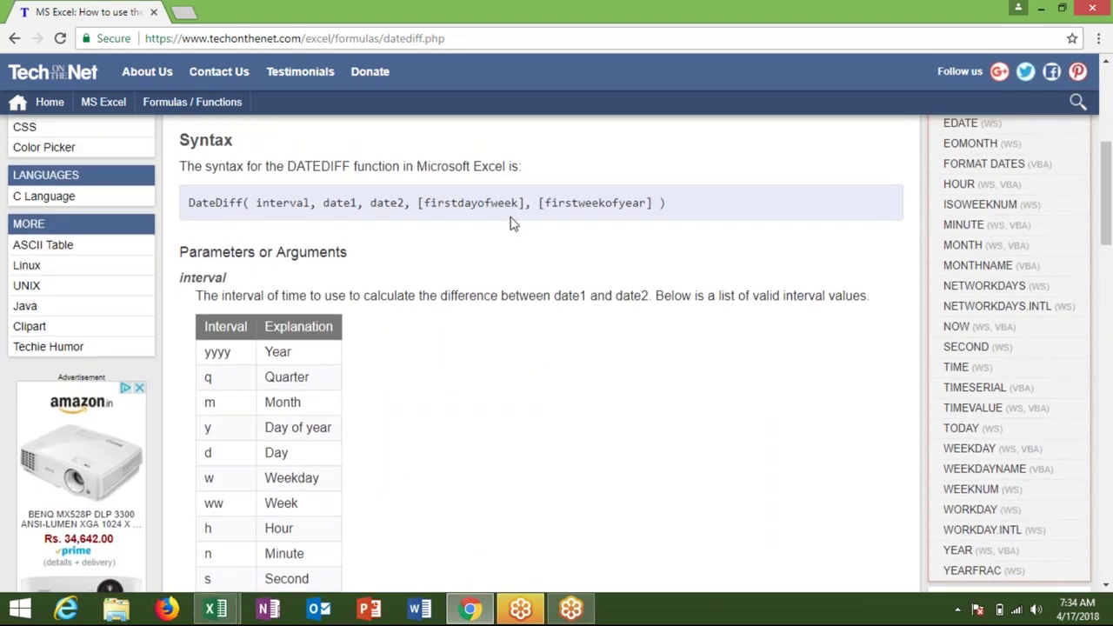
triple_click(484, 203)
click(570, 203)
double_click(602, 207)
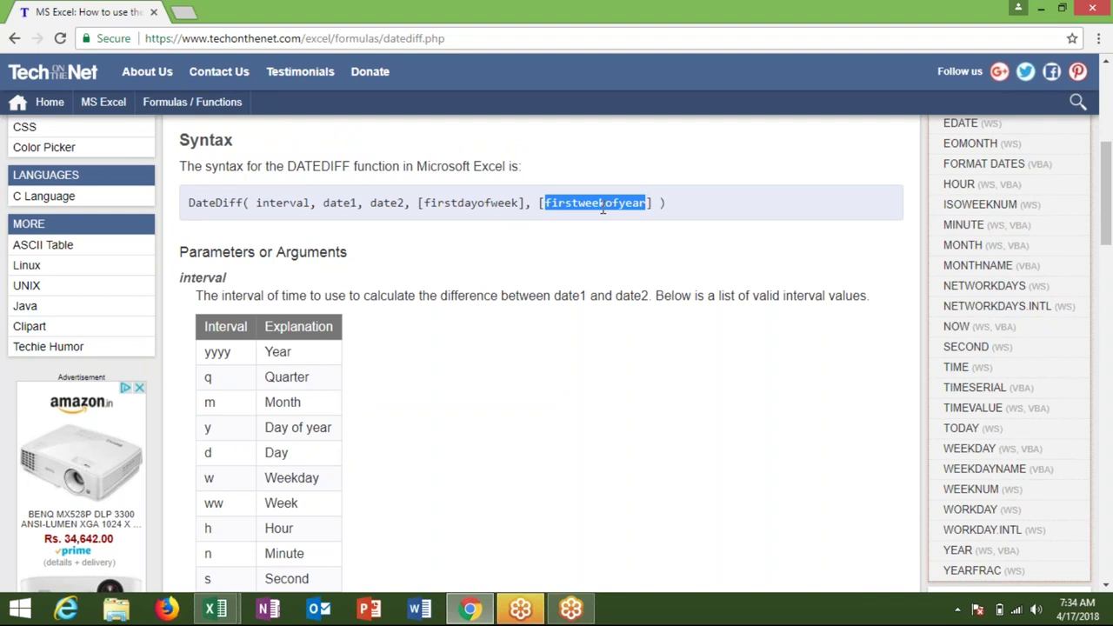
double_click(492, 205)
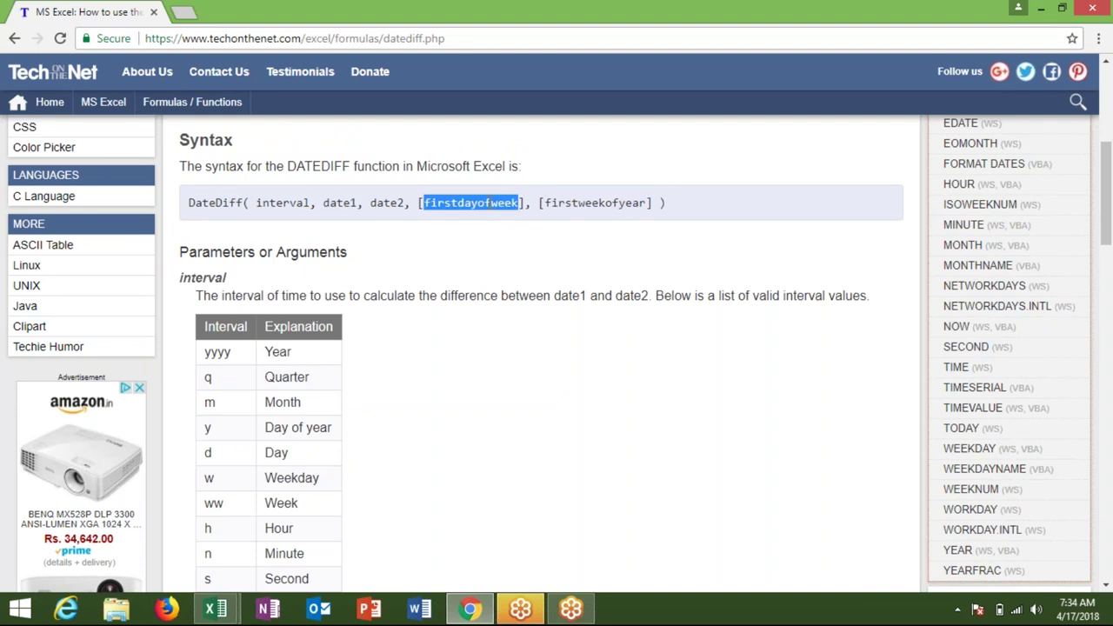
double_click(214, 502)
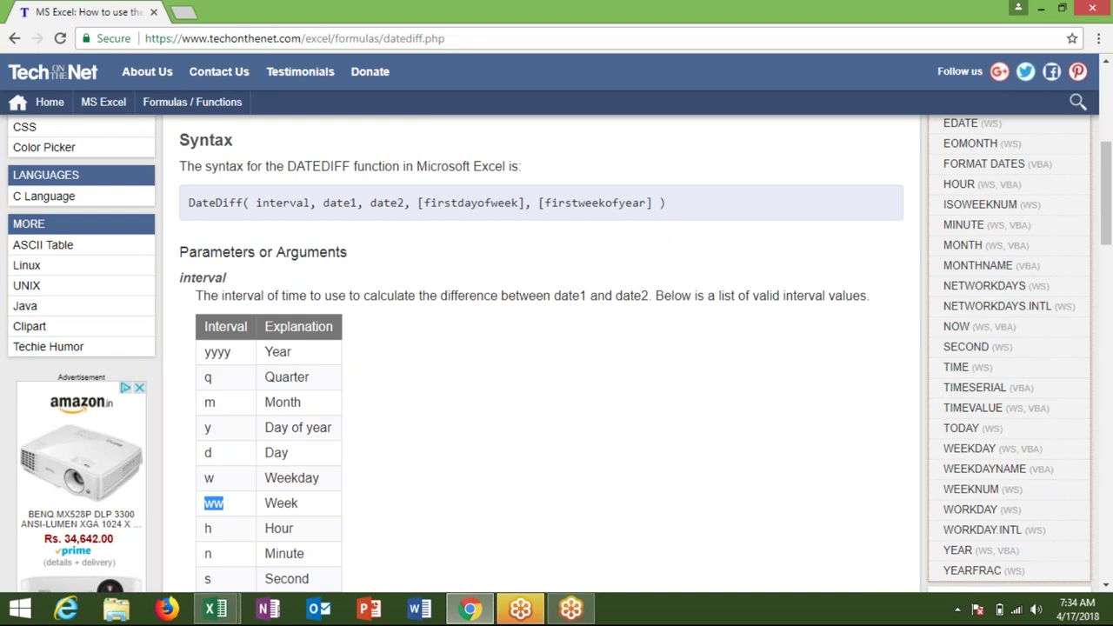
click(213, 501)
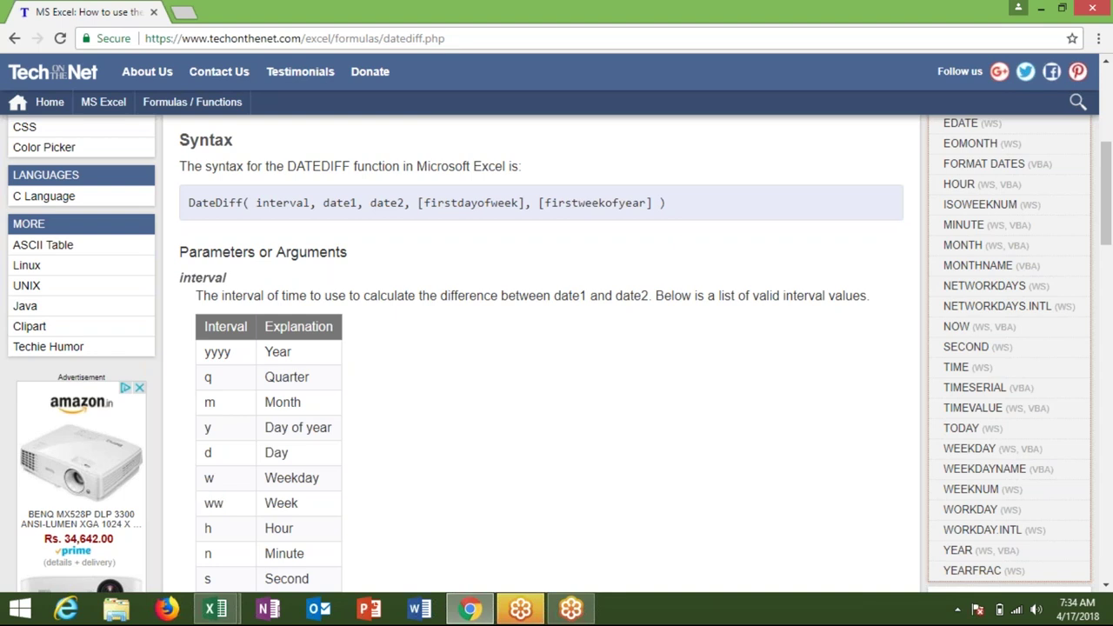
double_click(213, 503)
triple_click(454, 206)
double_click(453, 206)
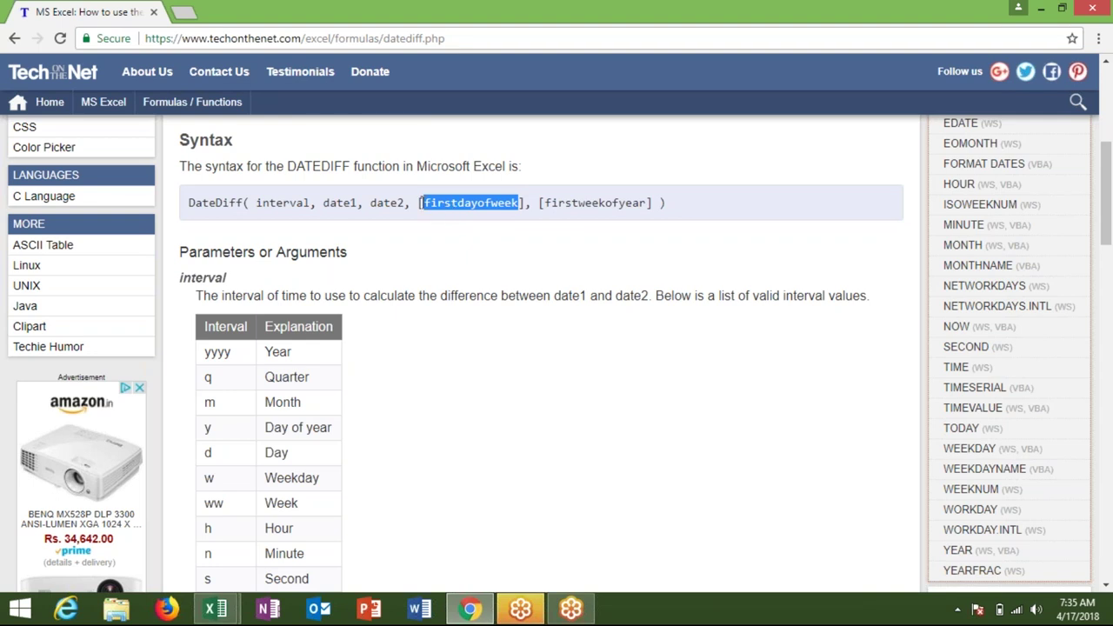
drag(418, 202, 655, 205)
click(585, 246)
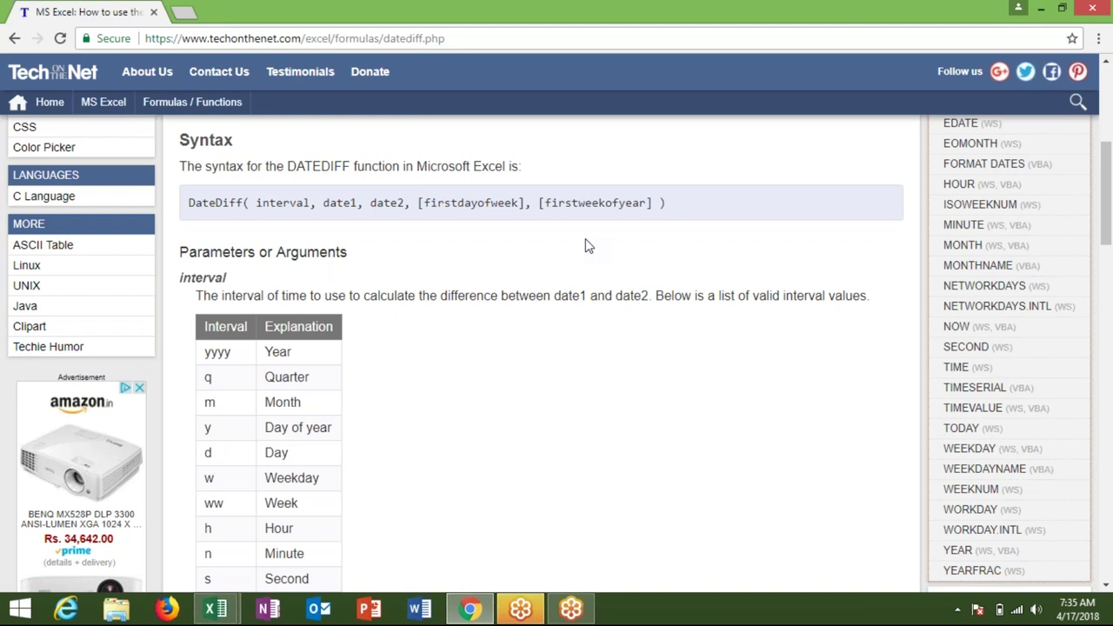
Scroll further down the DATEDIFF page, then bring the Visual Basic editor to the front
scroll(585, 246, down, 2)
scroll(585, 246, down, 3)
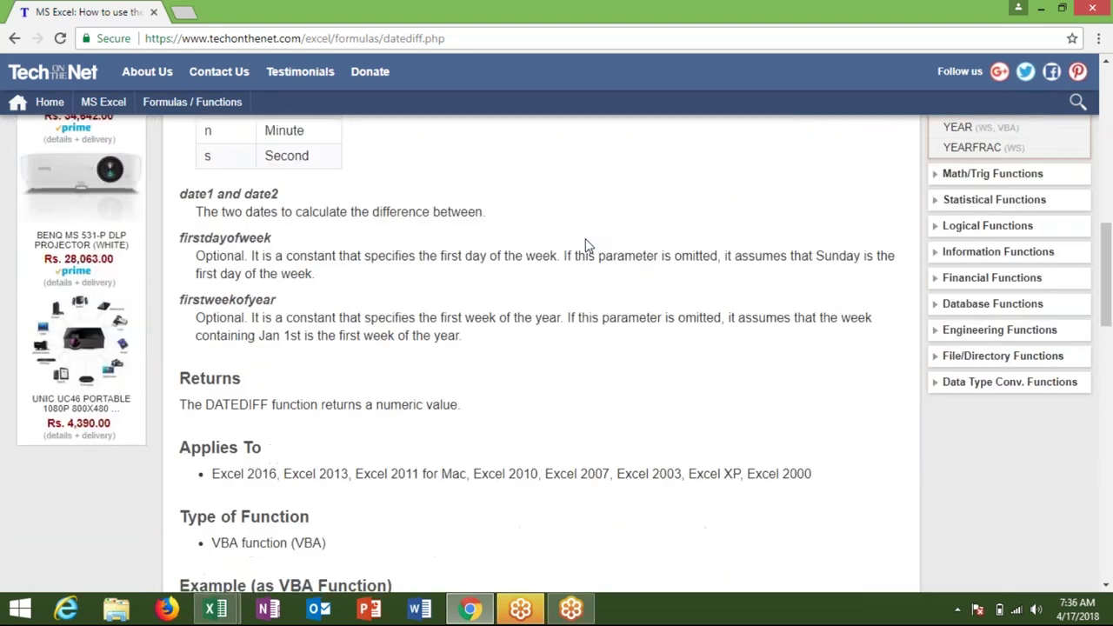
scroll(585, 246, down, 3)
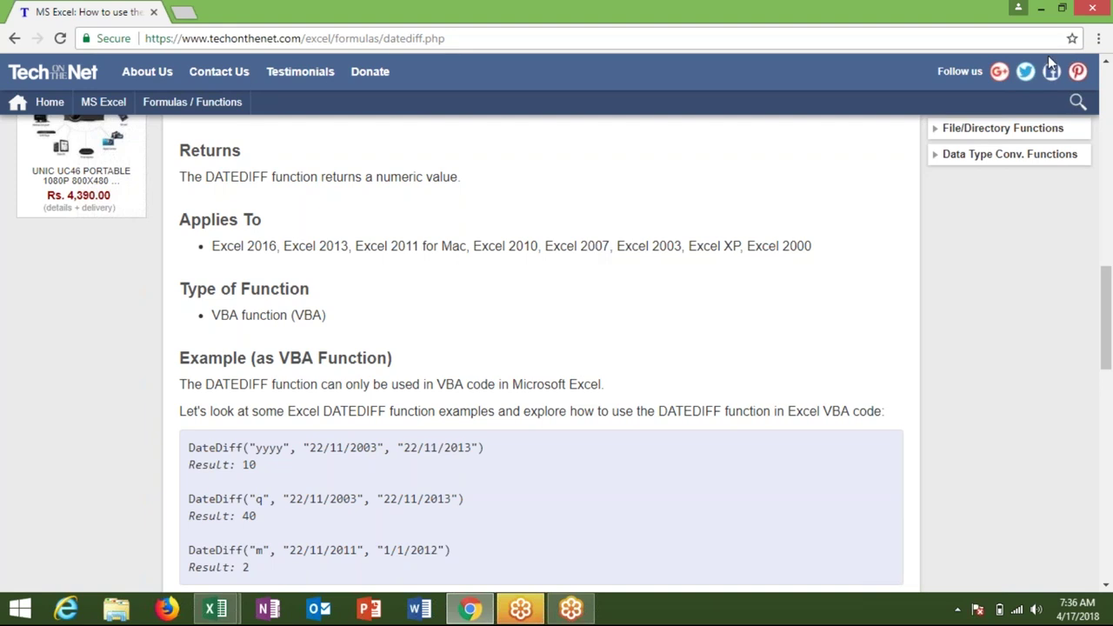
click(1093, 40)
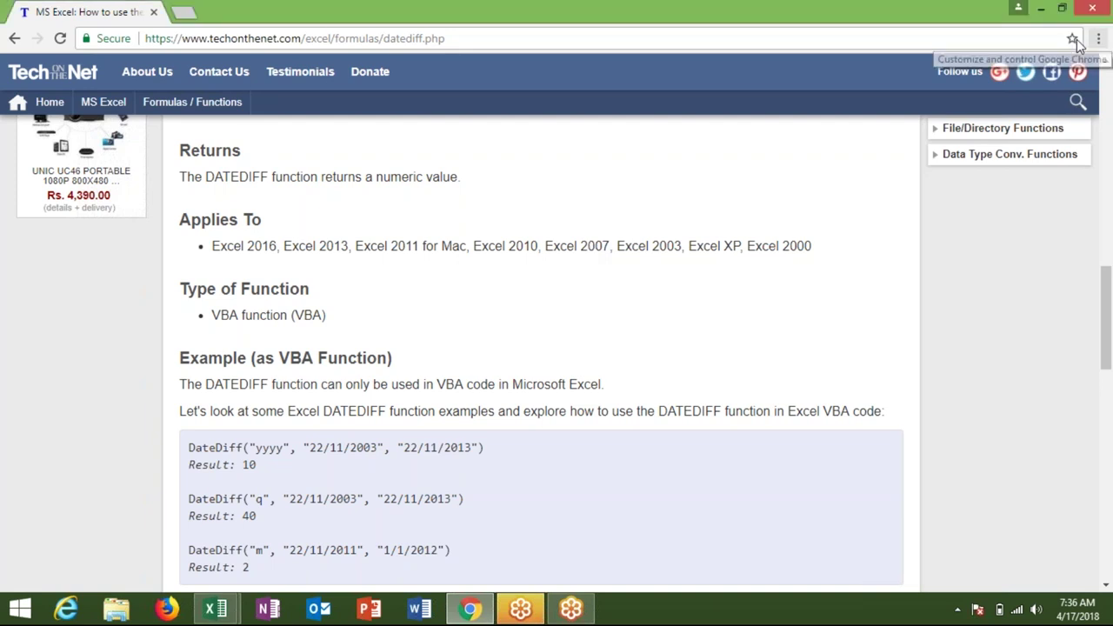
key(alt+Tab)
key(alt+Tab)
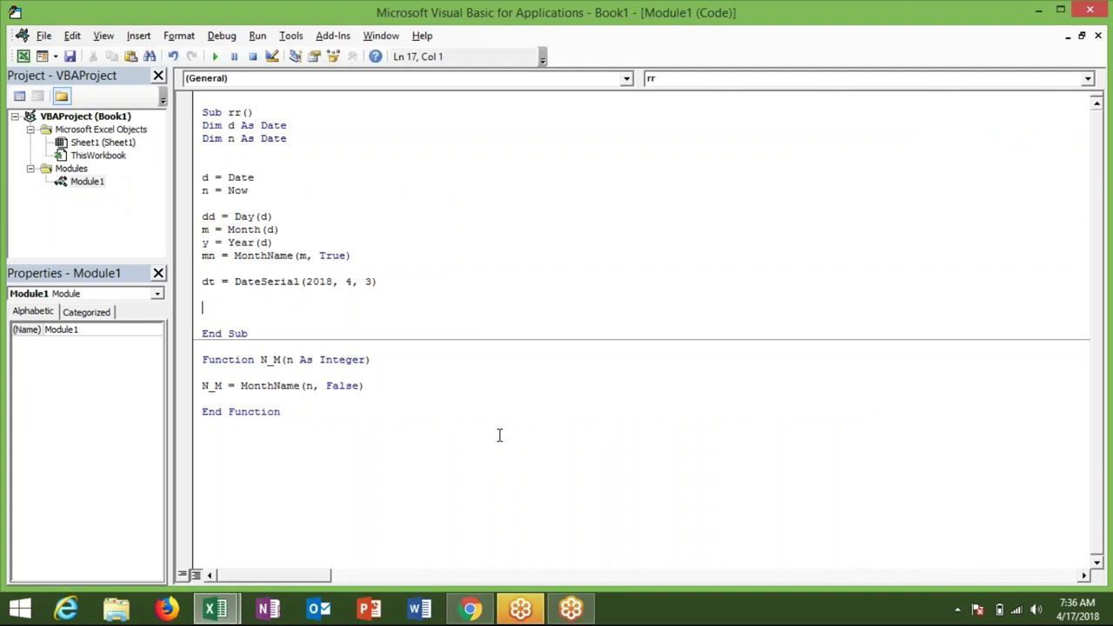
Declare Function D_Dif(d As String, d1 As Date, d2 As Date) below the N_M function
click(349, 439)
text(function )
text(D_Dif)
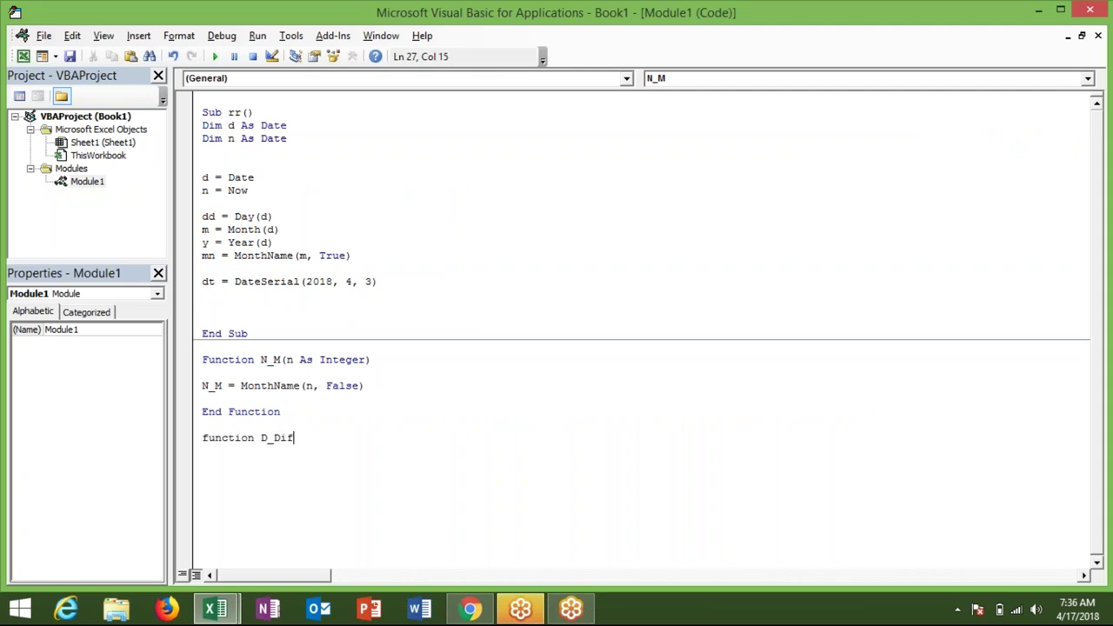
text(()
text(d as )
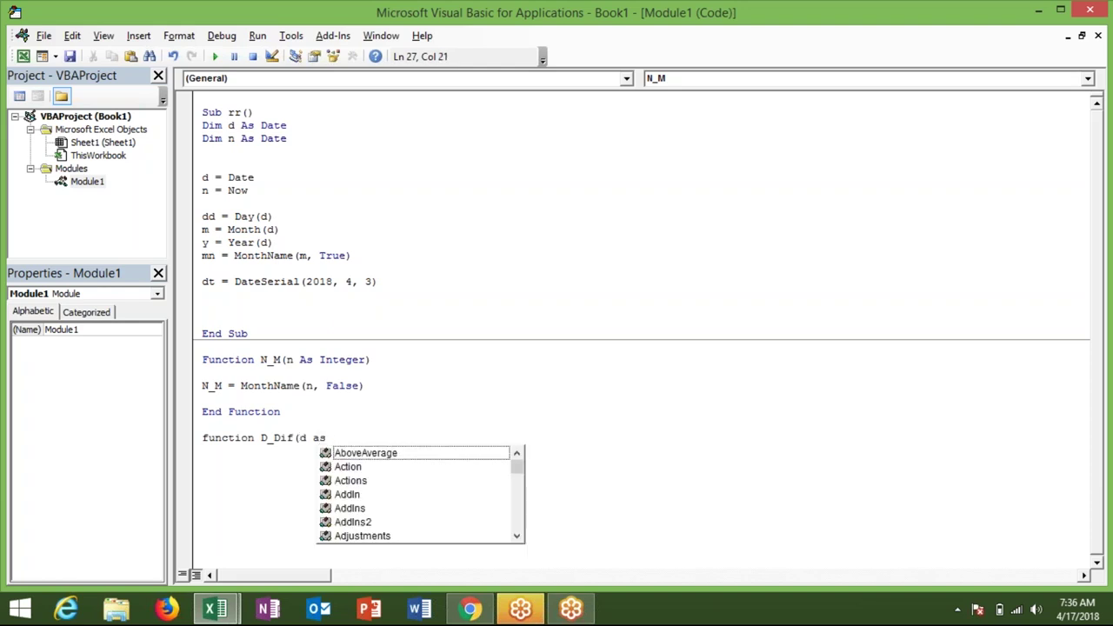
text(str)
key(Tab)
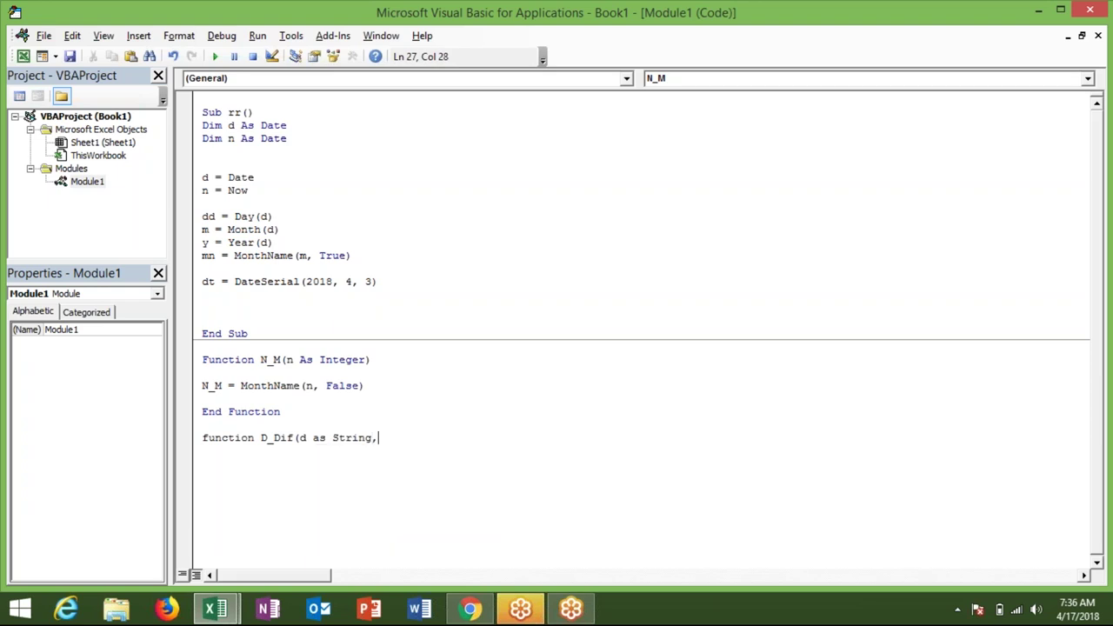
text(d1)
text( as date)
key(Tab)
text(,d)
text(2 as date)
key(Tab)
text())
key(Return)
key(Return)
key(Return)
key(Return)
Begin the D_Dif body with d_dif=dateddiff( and go to the typo
key(Up)
key(Up)
text(dd)
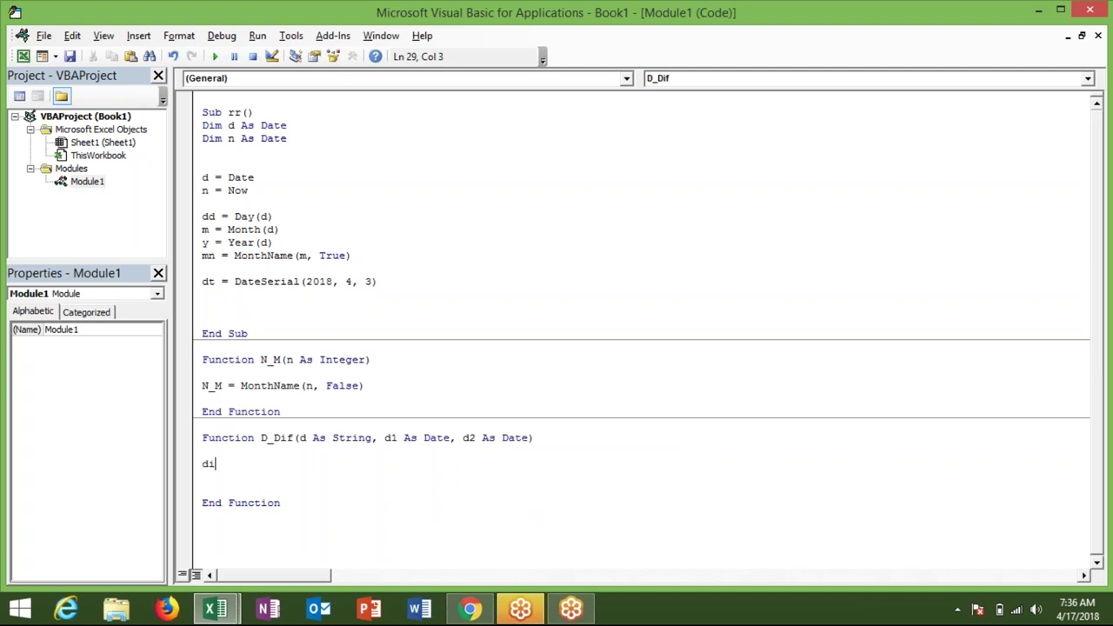
key(BackSpace)
text(_)
text(dif)
text(=dated)
text(diff()
click(279, 465)
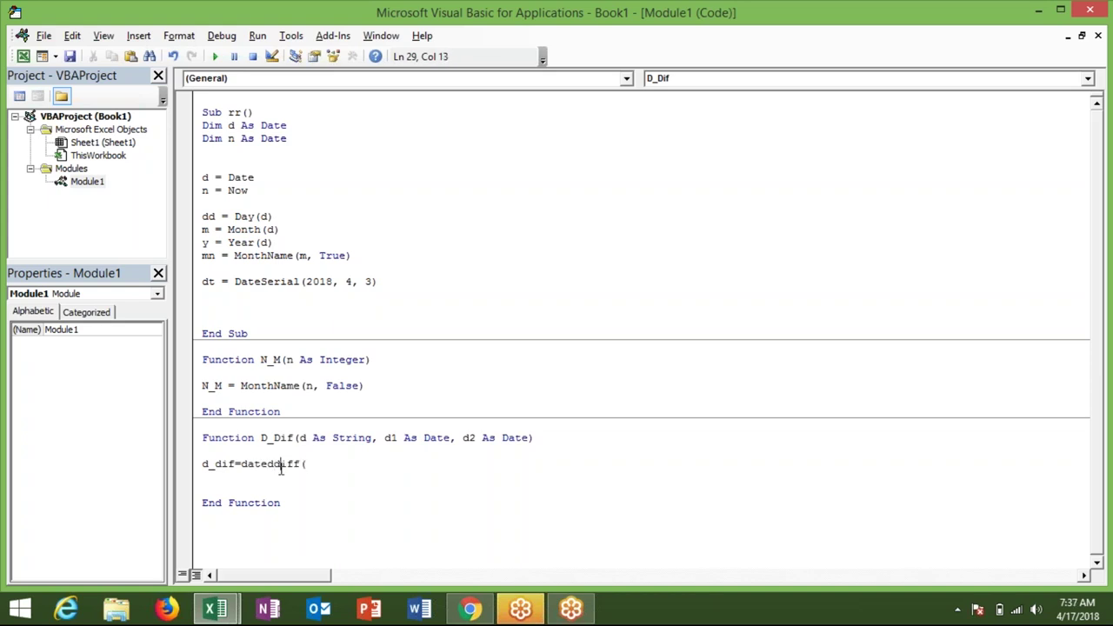
Fix the dateddiff typo and enter the arguments d, d1, d2 and vbMonday
key(BackSpace)
click(304, 464)
key(BackSpace)
text(()
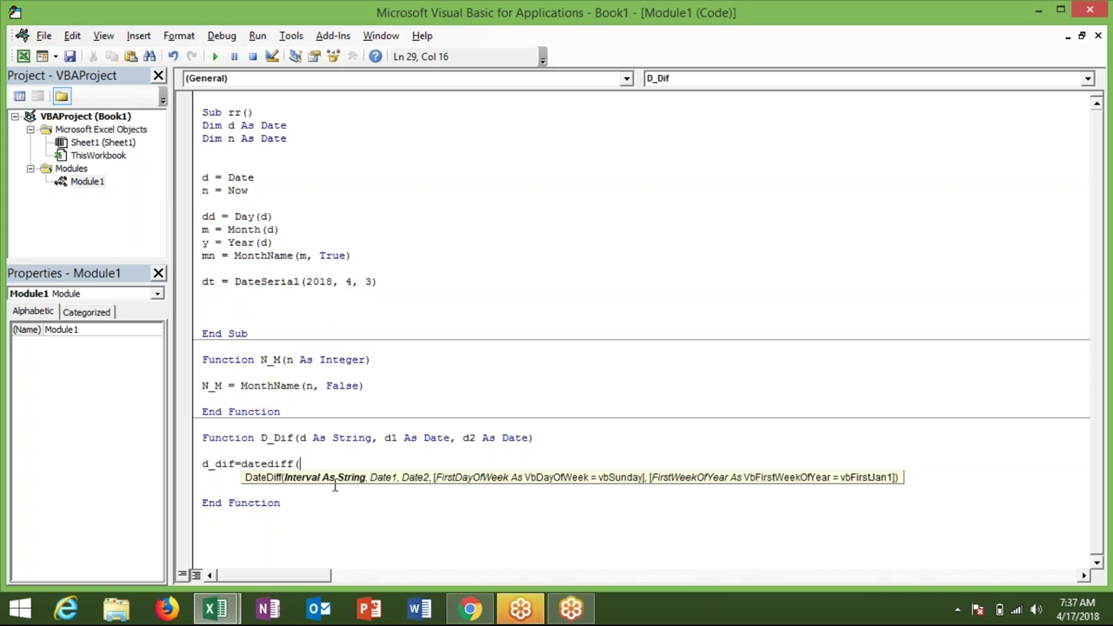
text(d,d1,d2)
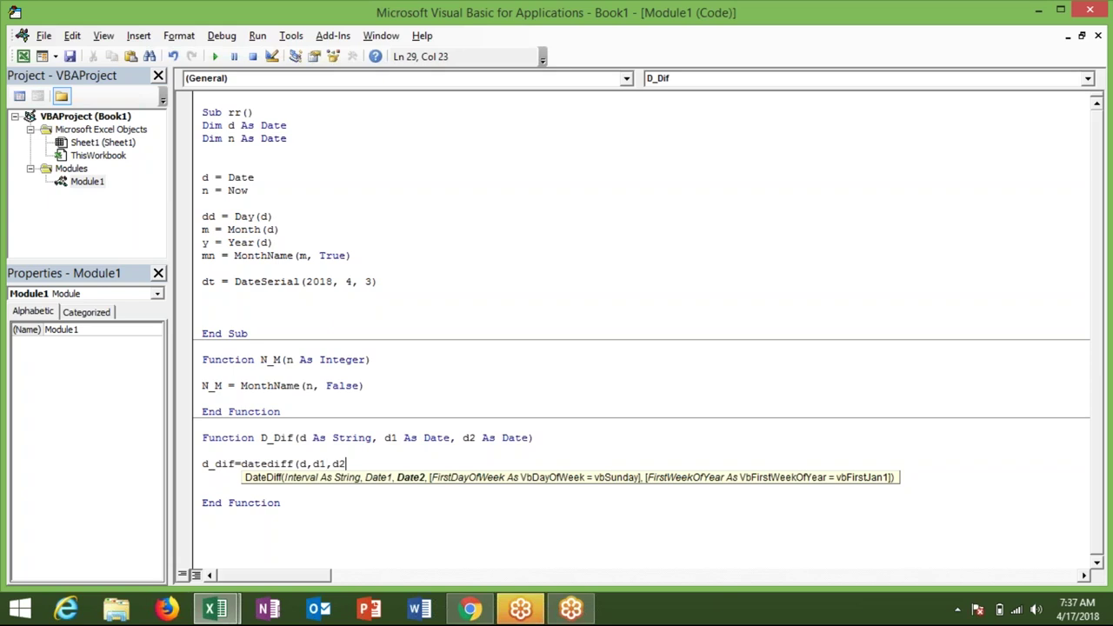
text(,)
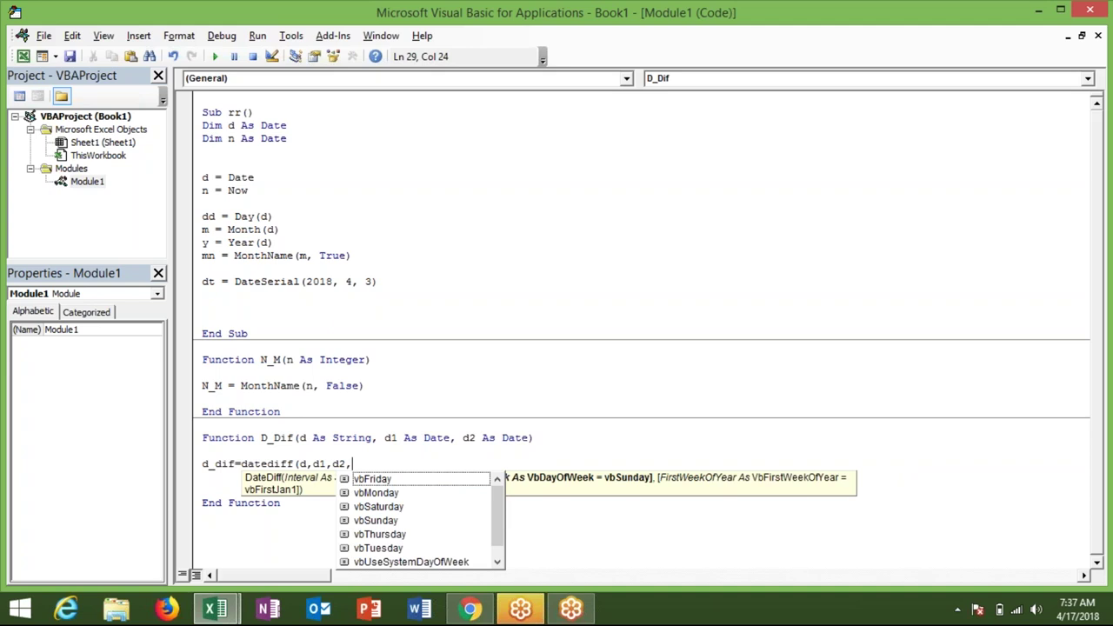
key(Down)
key(Down)
key(Down)
key(Down)
key(Down)
key(Down)
key(Down)
key(Up)
key(Up)
key(Up)
key(Up)
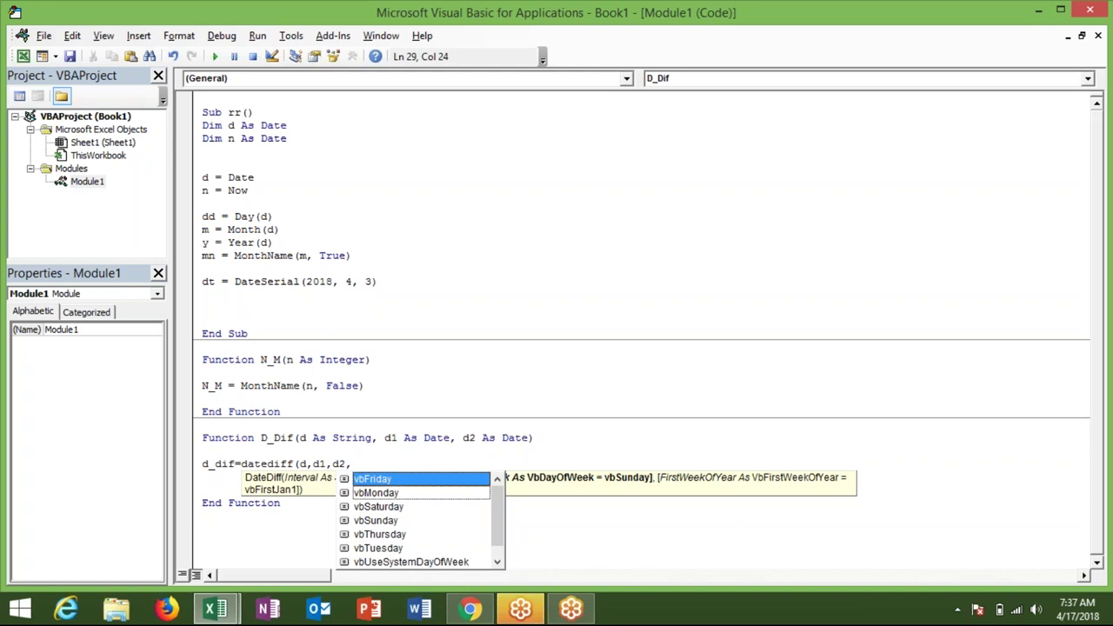
key(Down)
key(Down)
key(Down)
key(Up)
key(Up)
key(Tab)
Drop the vbUseSystem week-of-year argument, close the parenthesis and finish the DateDiff line
text(,)
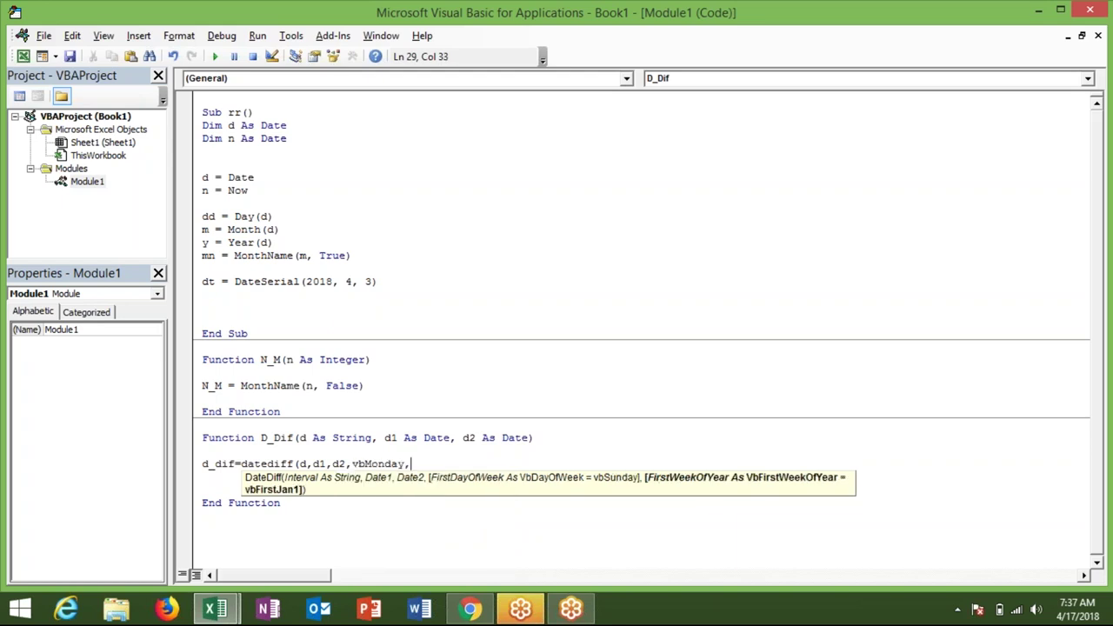
key(Down)
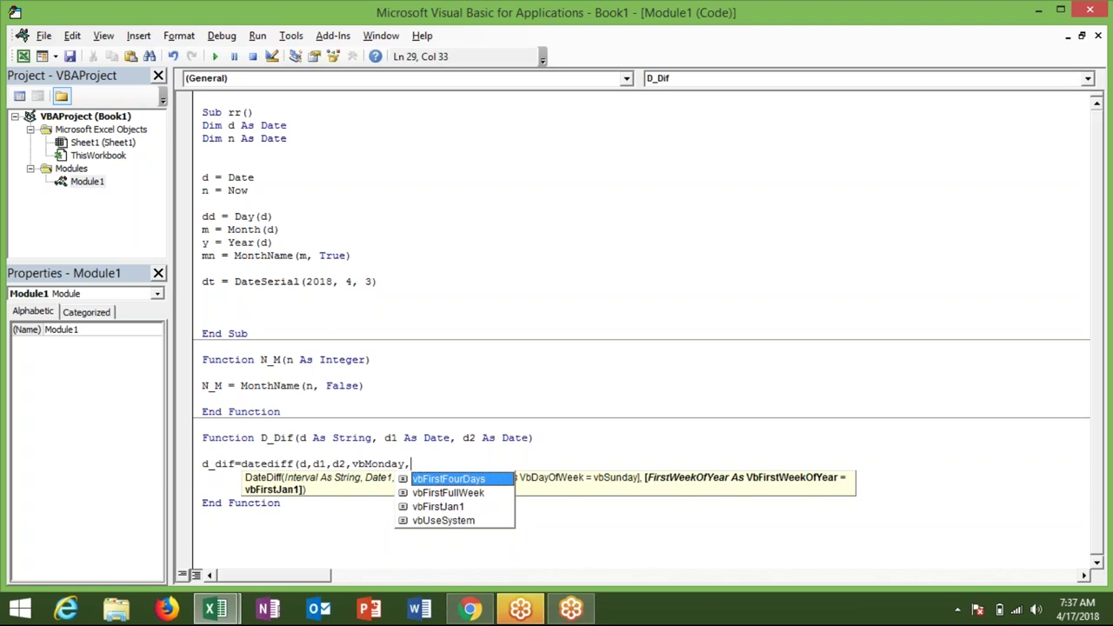
key(Down)
key(Down)
key(Down)
key(Tab)
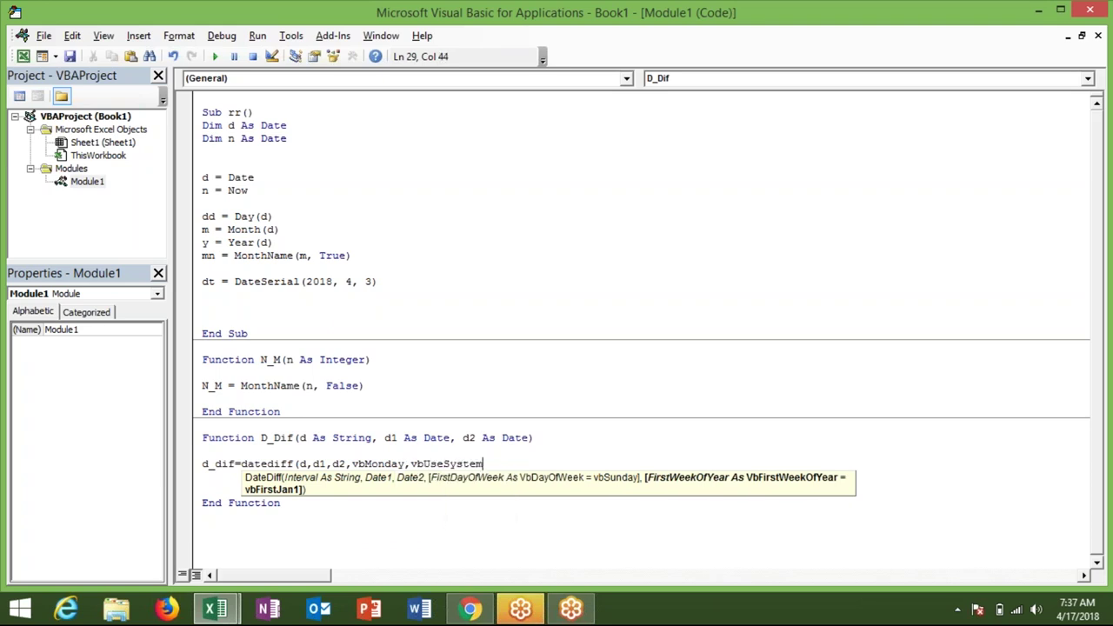
text())
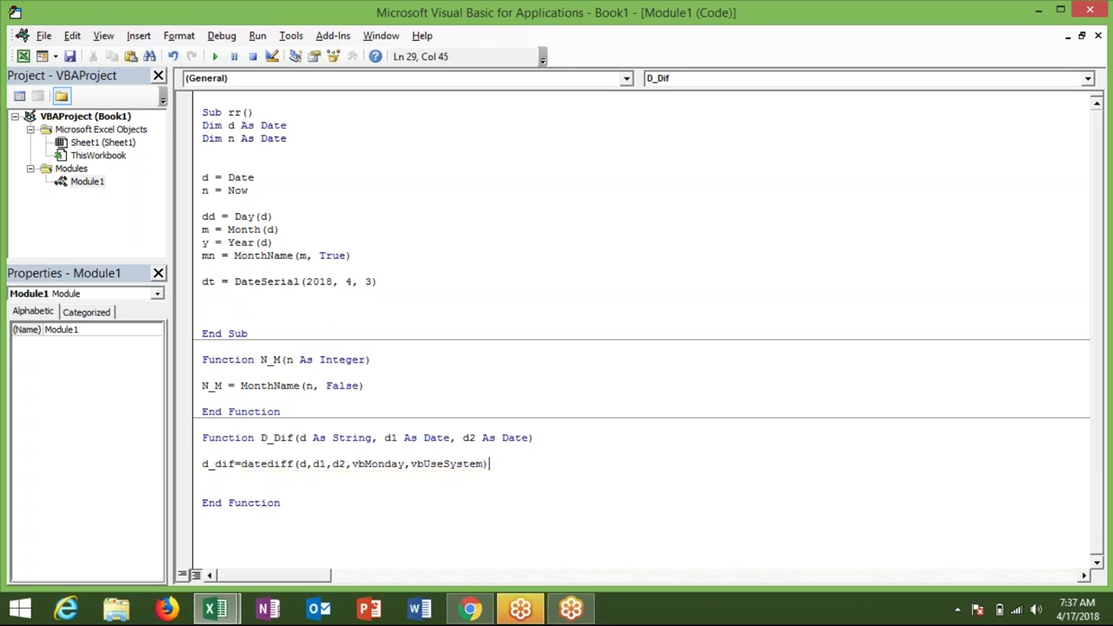
key(BackSpace)
key(BackSpace)
key(BackSpace)
key(BackSpace)
key(BackSpace)
key(BackSpace)
key(BackSpace)
key(BackSpace)
key(Return)
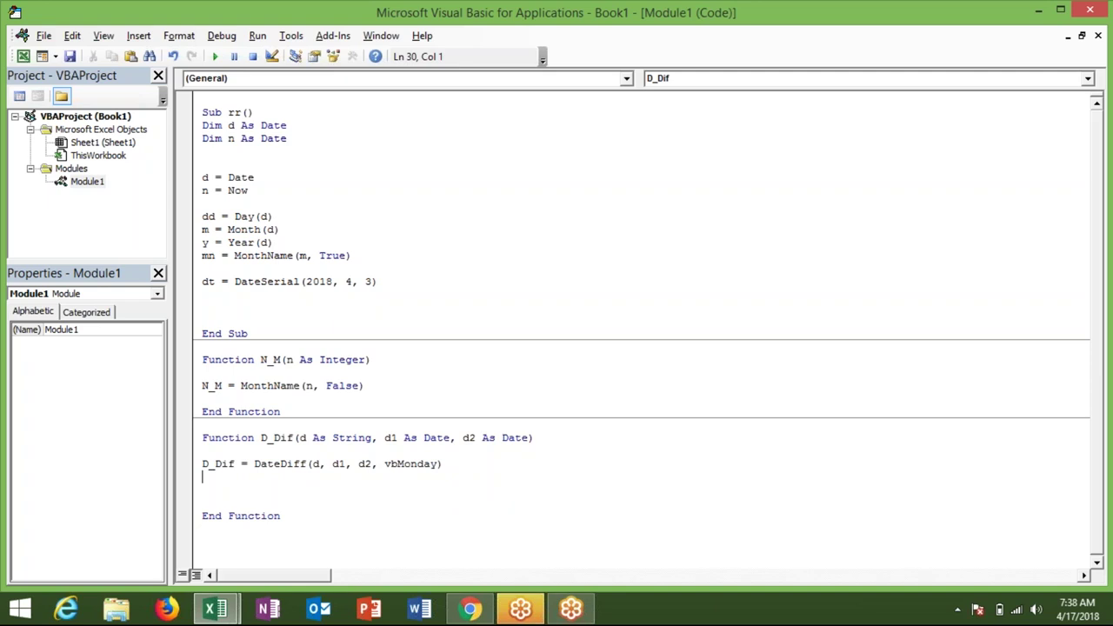
click(549, 437)
key(alt+Tab)
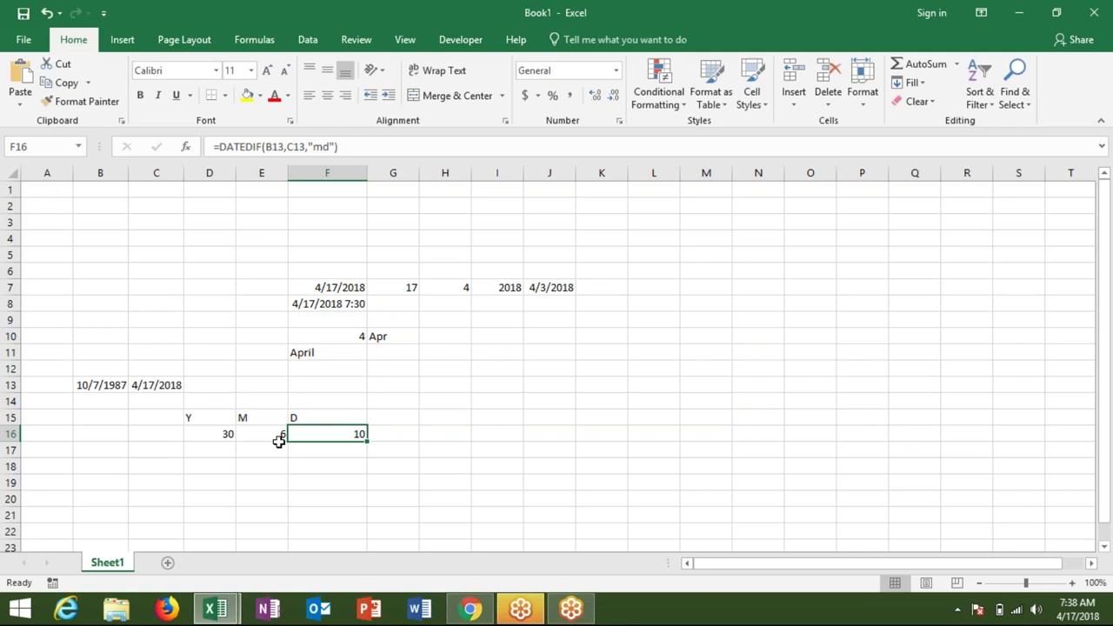
Enter 1/1 in B17 and today's date, 4/17/2018, in C17
click(99, 434)
click(98, 450)
text(=da)
key(BackSpace)
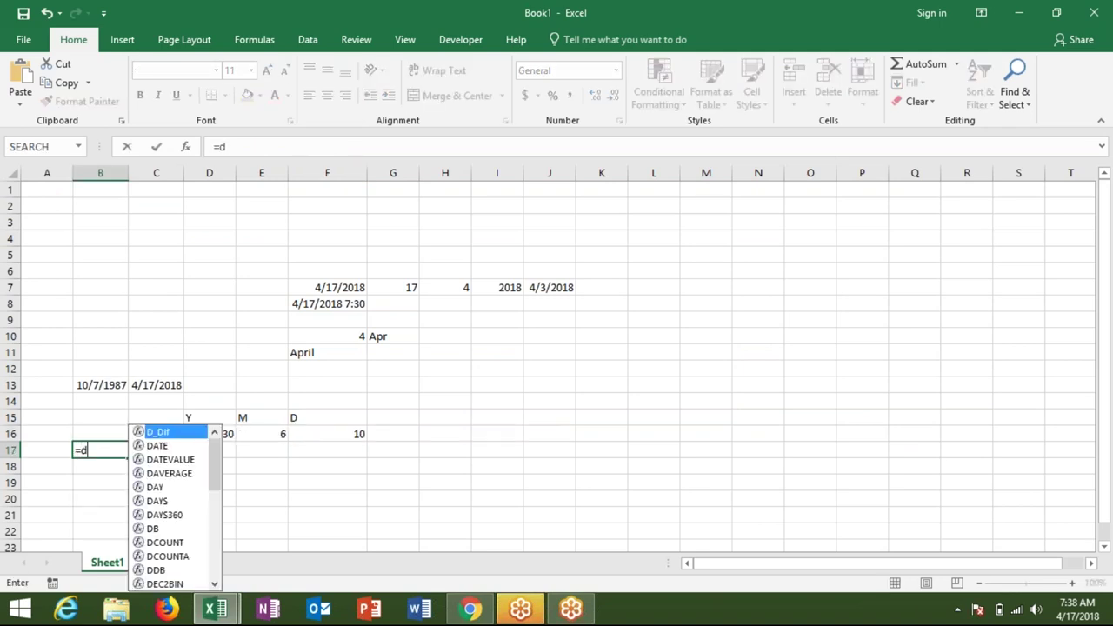
key(Tab)
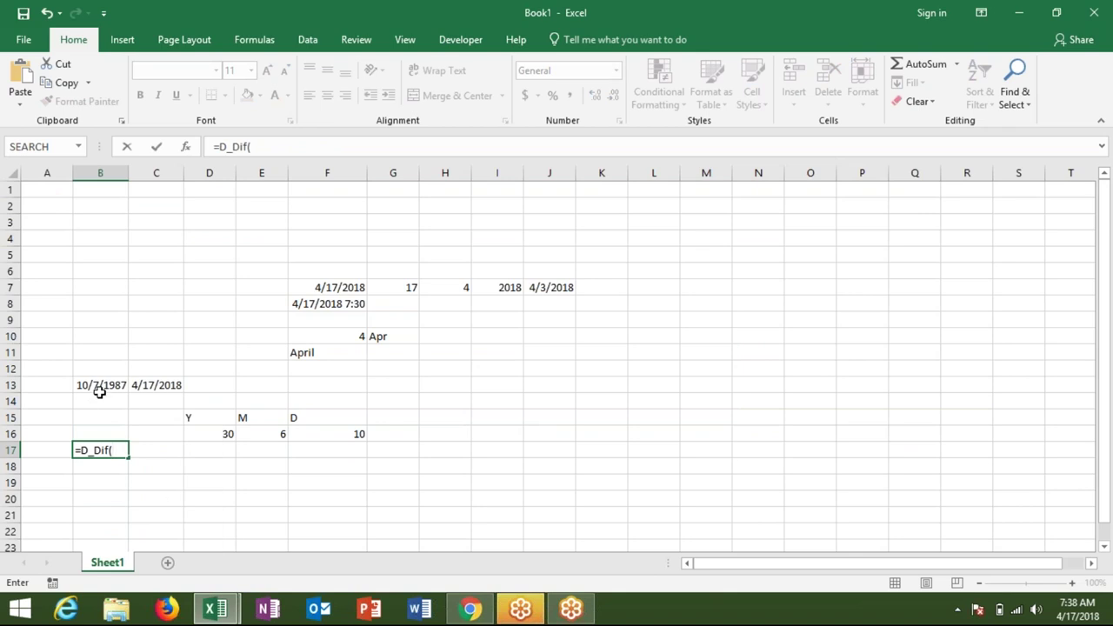
text(")
key(Escape)
text(1)
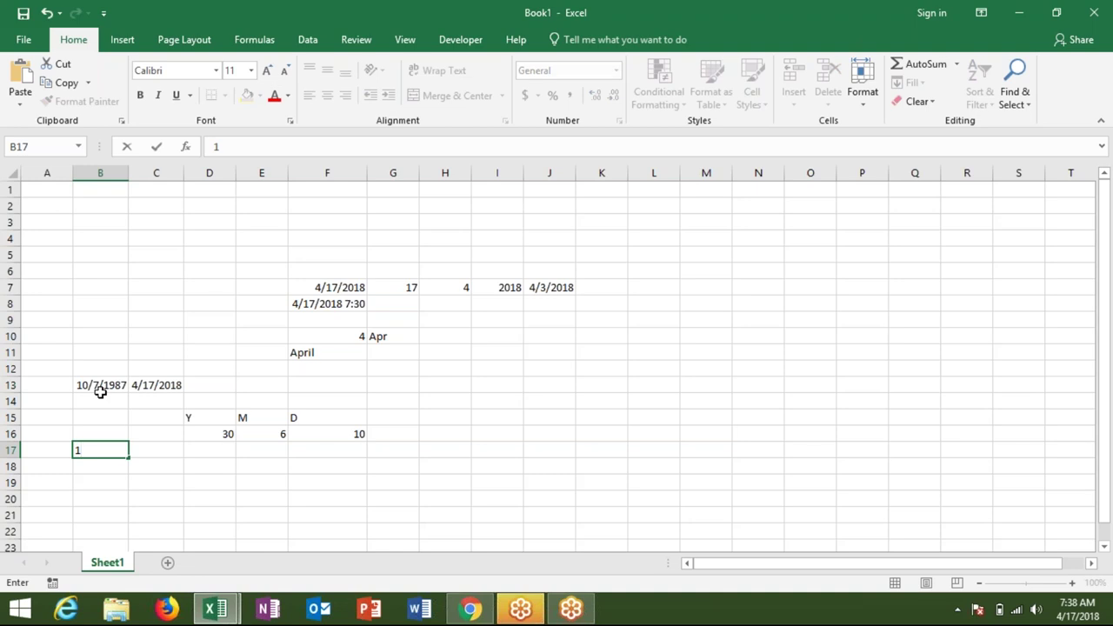
text(/1)
key(Tab)
key(ctrl+semicolon)
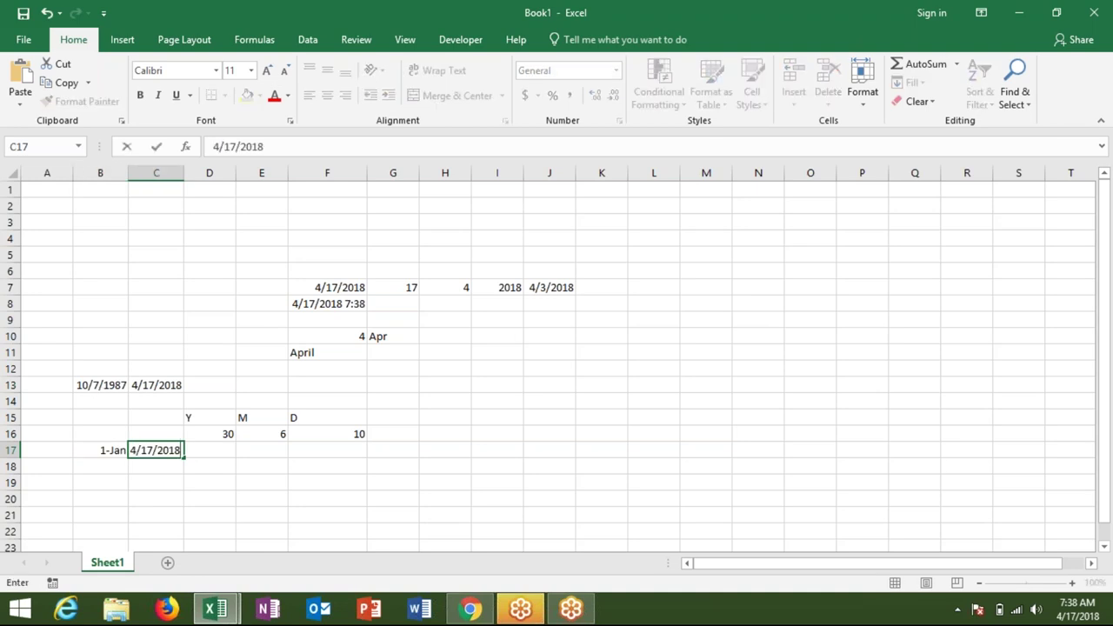
key(Return)
In D18 enter =D_Dif("q",B17,C17), returning 1 quarter
click(209, 466)
text(=D_Dif()
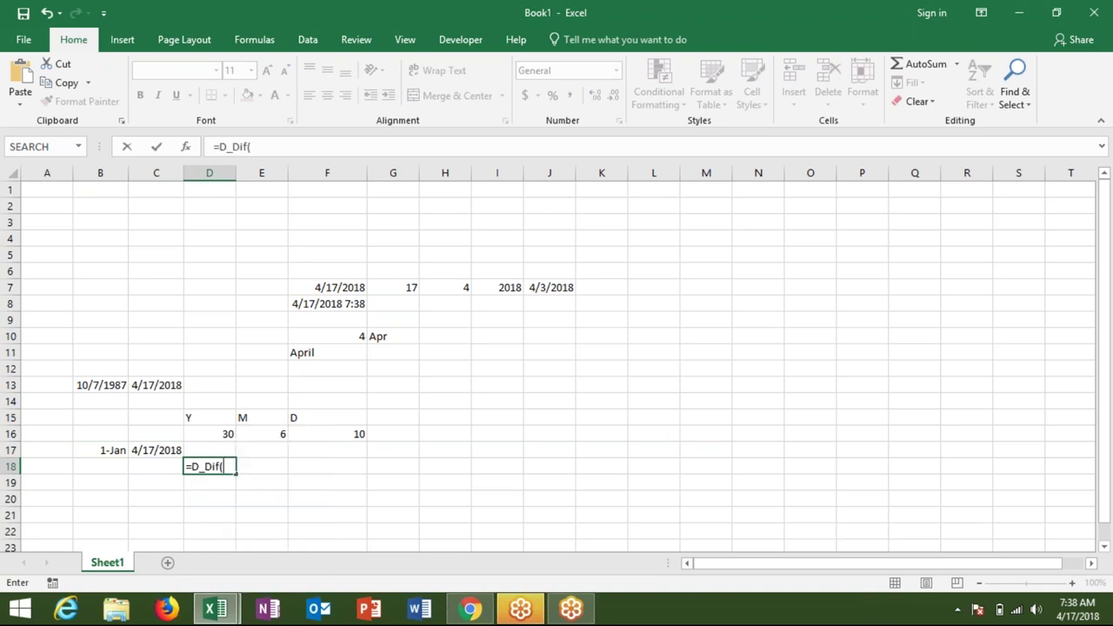
text("q",)
click(102, 447)
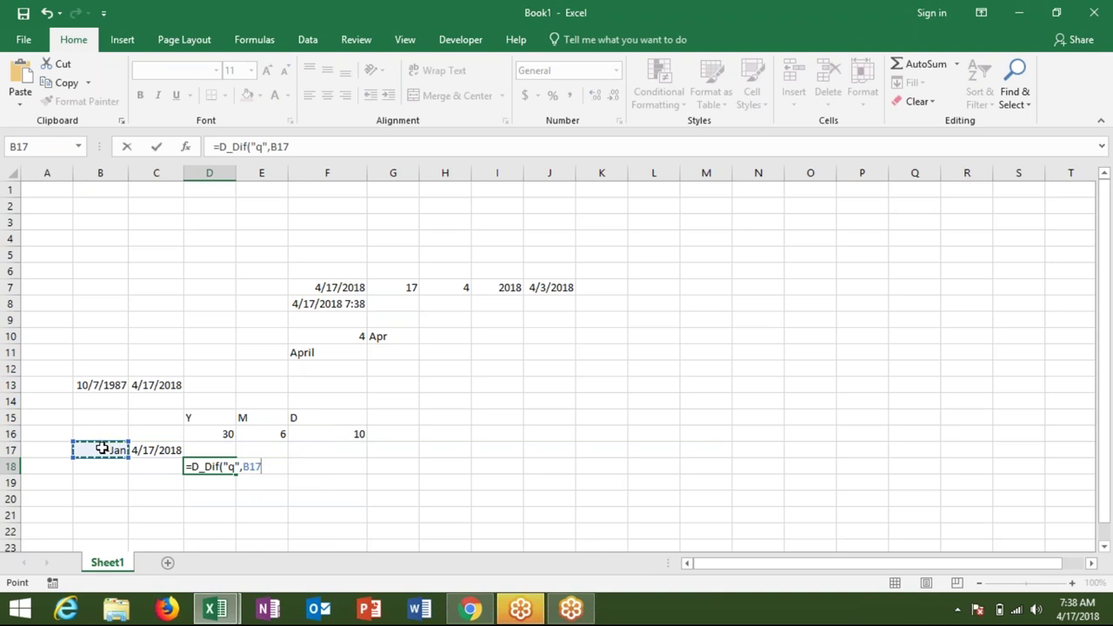
text(,)
click(151, 448)
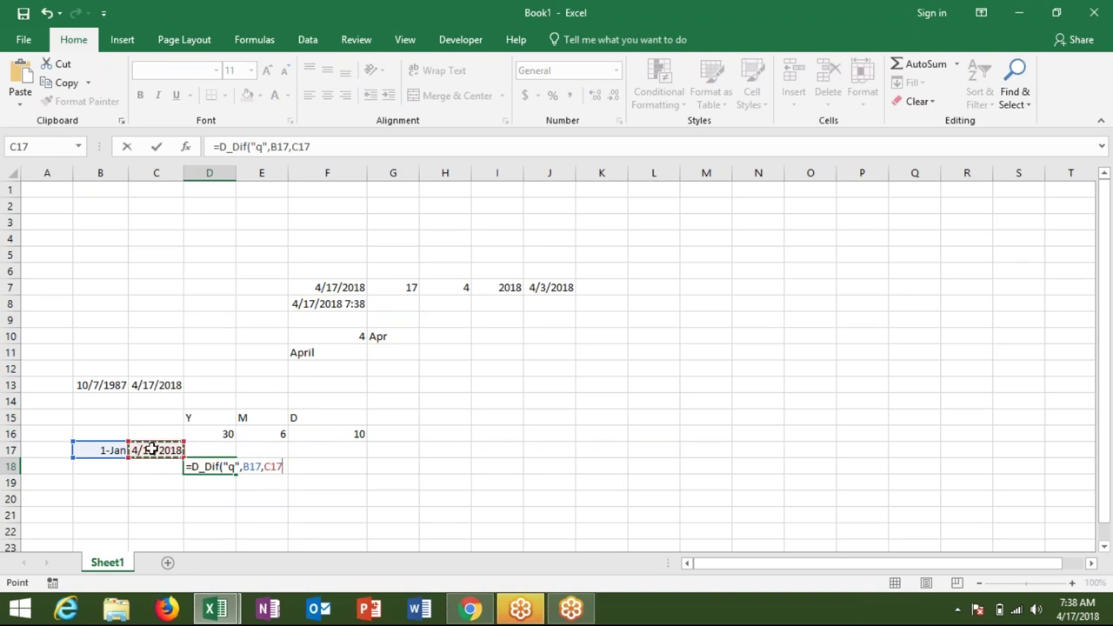
key(ctrl+Return)
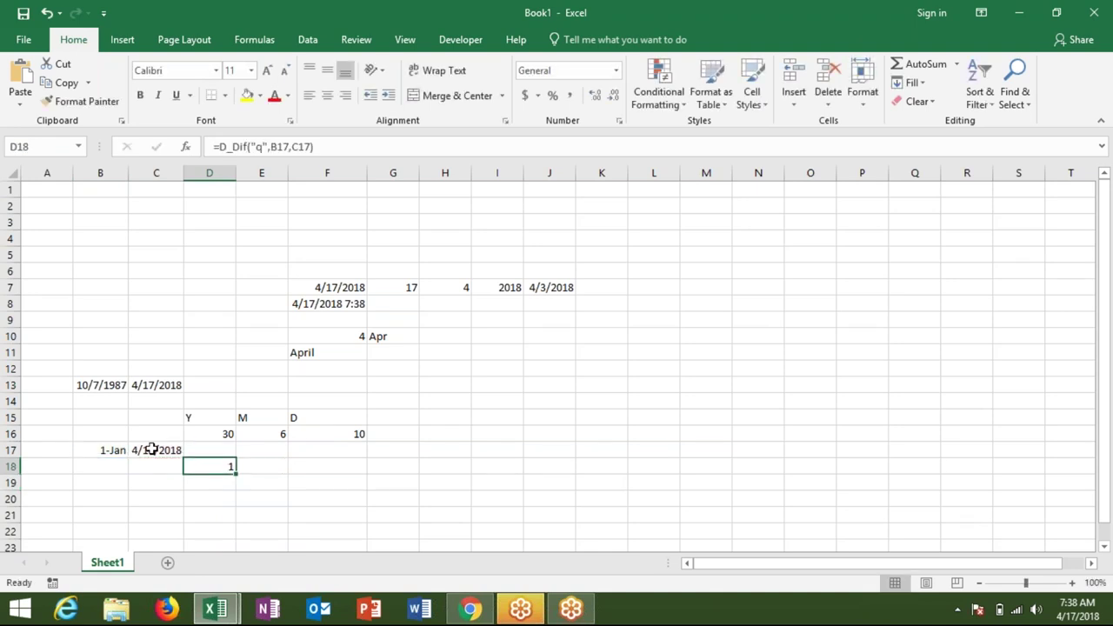
Build a week-interval D_Dif formula in E18 using B17 and C17
key(Right)
text(=d_)
key(Tab)
key(Left)
key(Left)
key(Left)
key(Up)
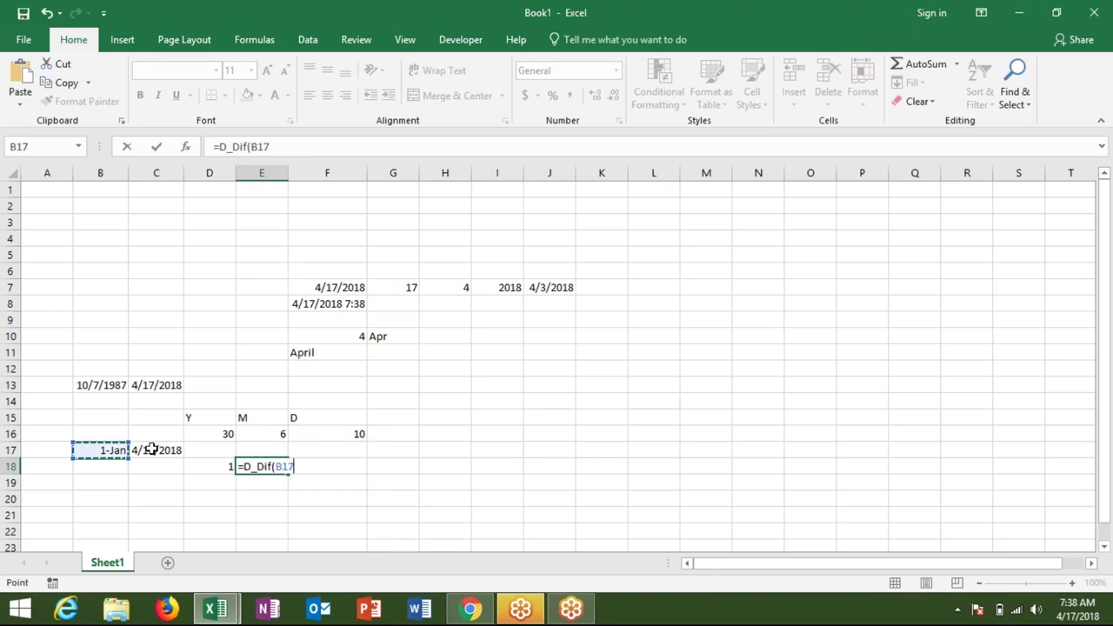
text(,)
key(Up)
key(Left)
key(Left)
text(,)
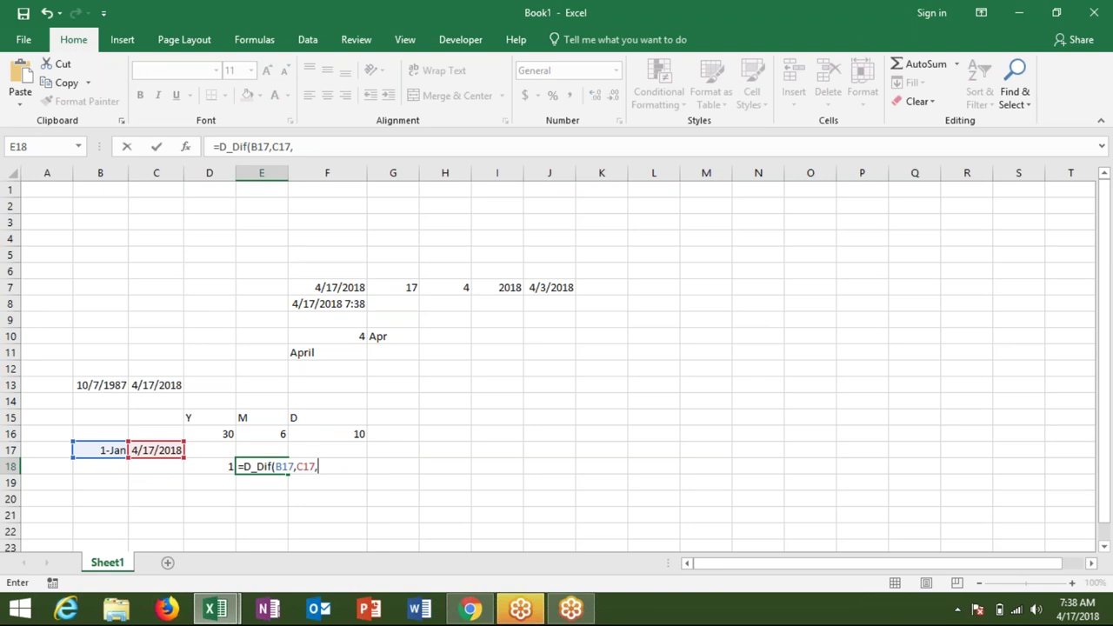
click(276, 467)
text("w")
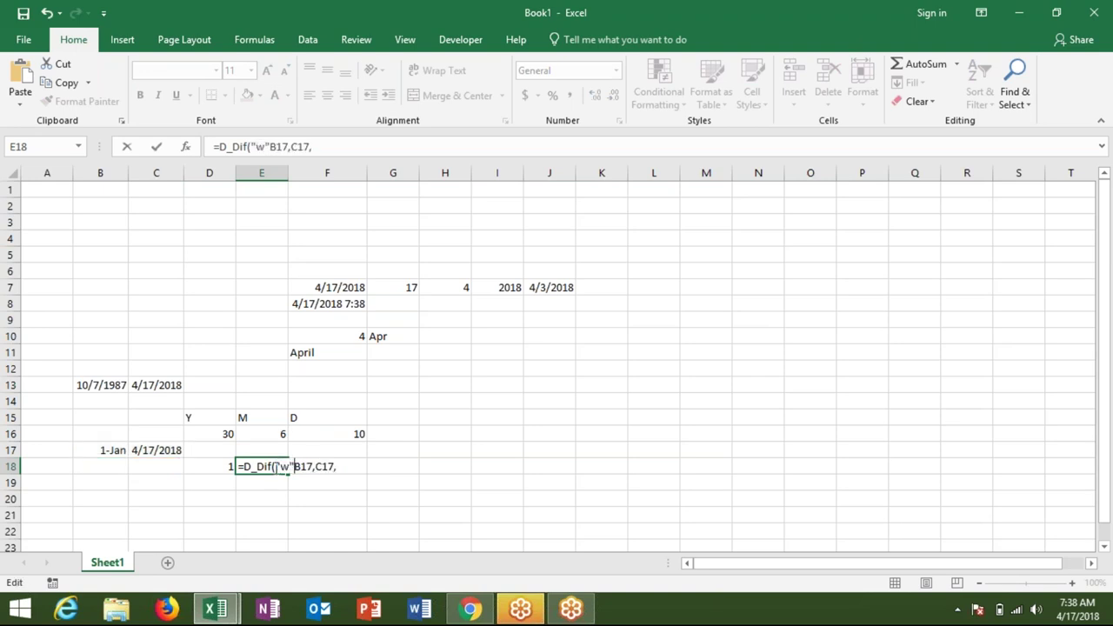
text(,)
key(Return)
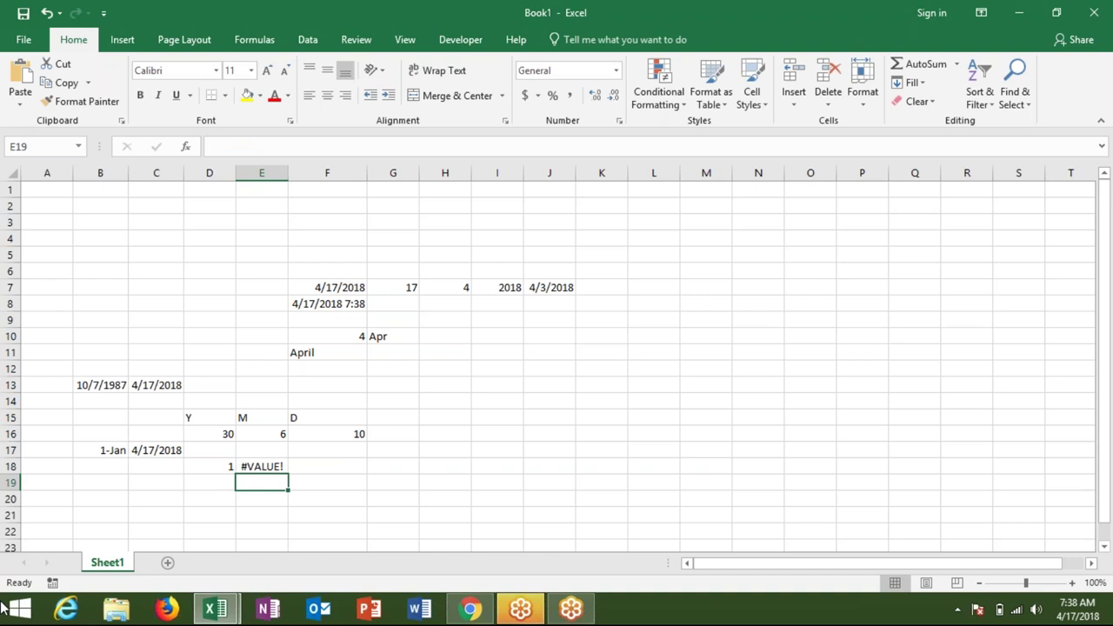
Change E18's interval to "ww"; =D_Dif("ww",B17,C17,) returns #VALUE!
key(Up)
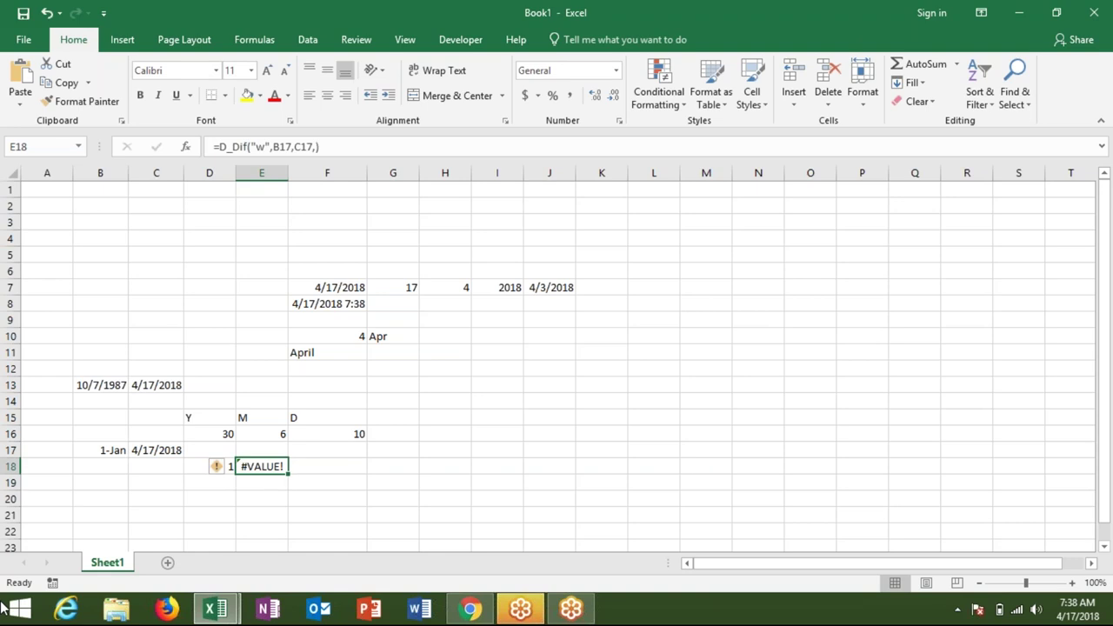
click(295, 152)
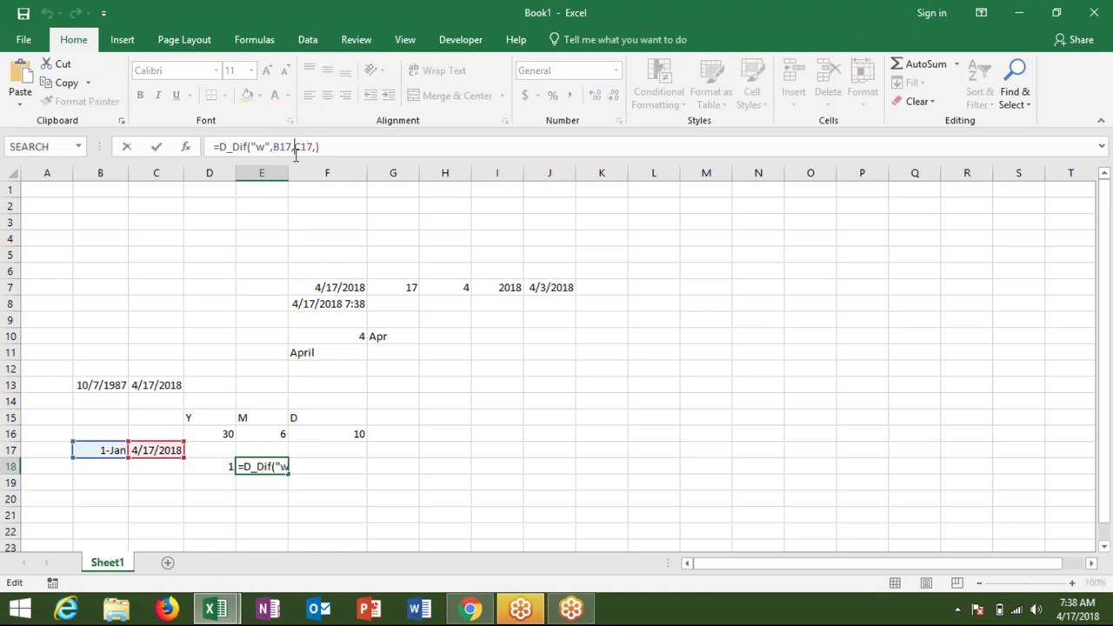
click(266, 148)
text(w)
key(Return)
key(Up)
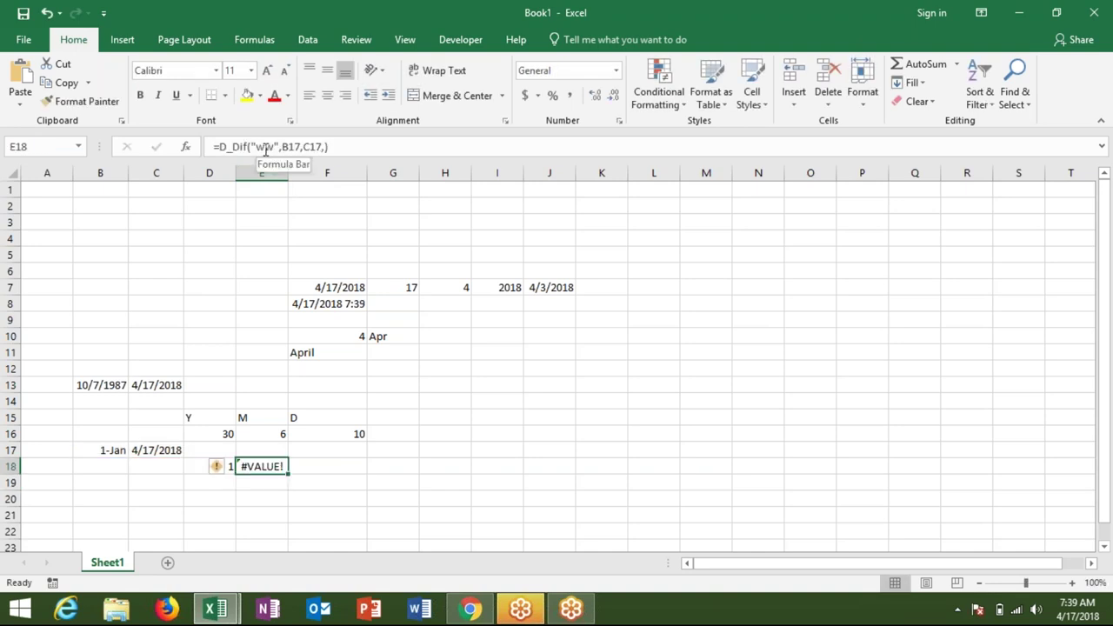
key(alt+Tab)
key(alt+Tab)
key(alt+Tab)
key(alt+Tab)
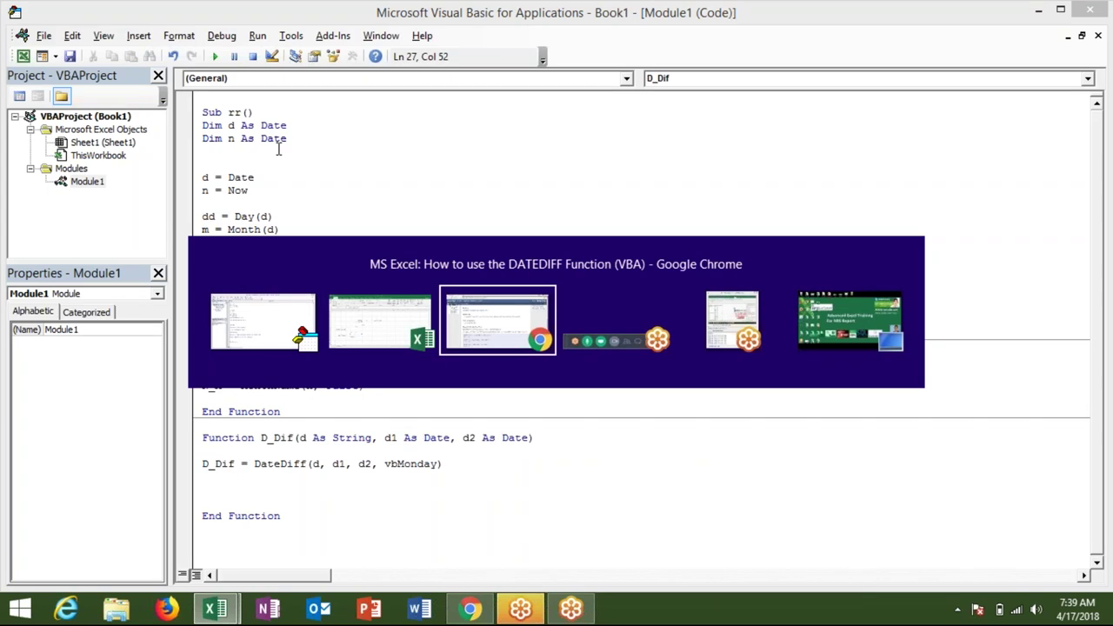
Mark the w and ww codes in TechOnTheNet's DateDiff interval table, then return to Excel
scroll(539, 348, up, 1)
scroll(539, 348, up, 3)
scroll(539, 348, up, 5)
scroll(540, 348, up, 2)
scroll(539, 348, down, 1)
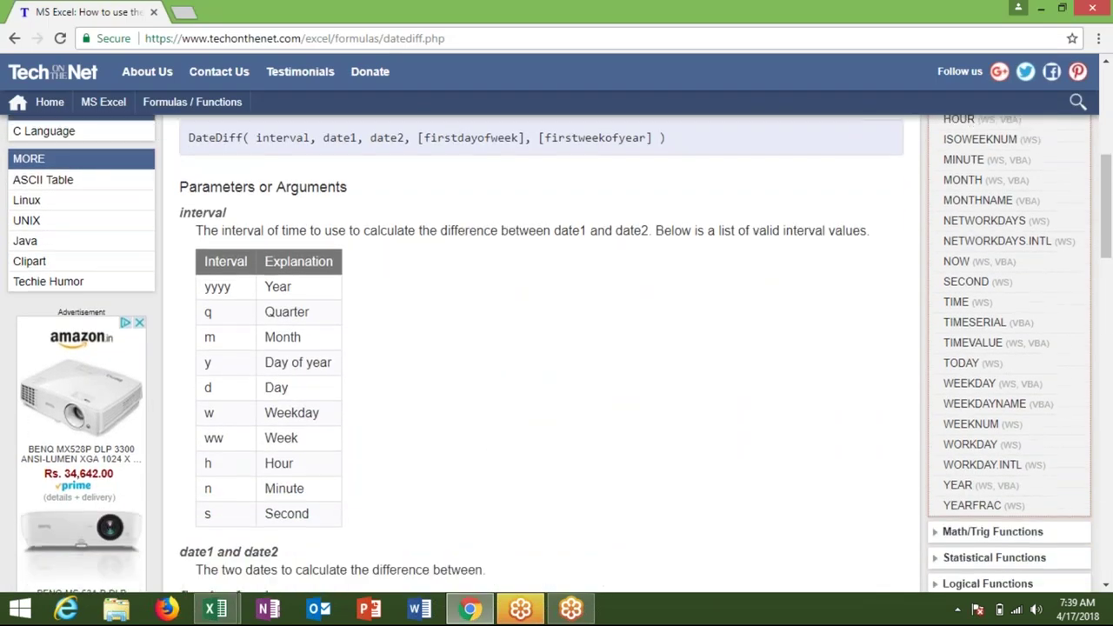
scroll(539, 348, down, 1)
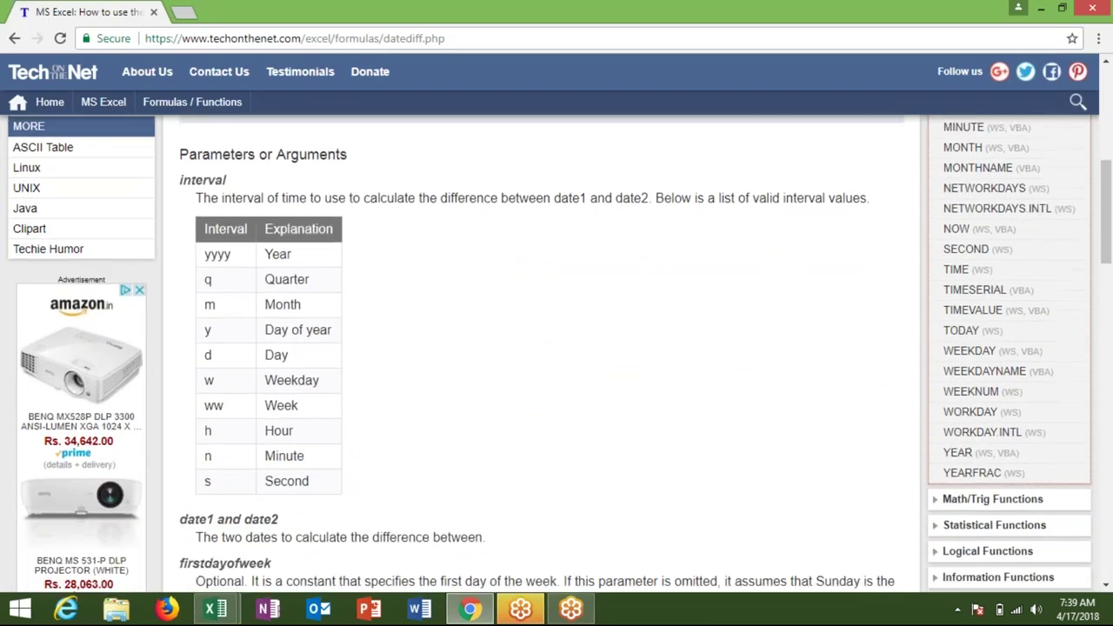
double_click(209, 380)
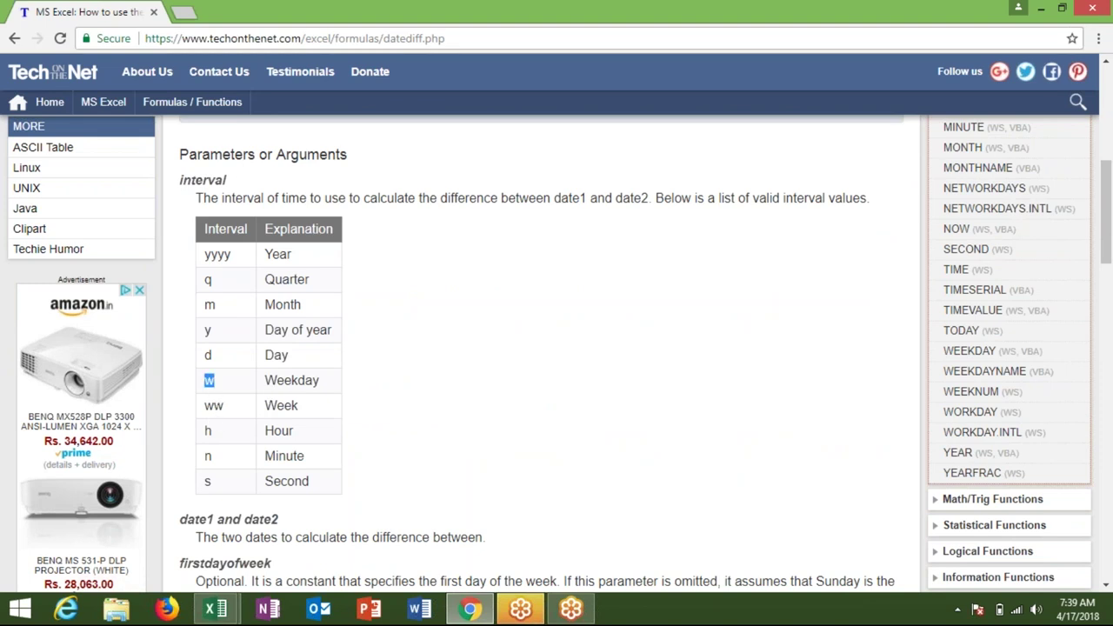
double_click(219, 409)
key(alt+Tab)
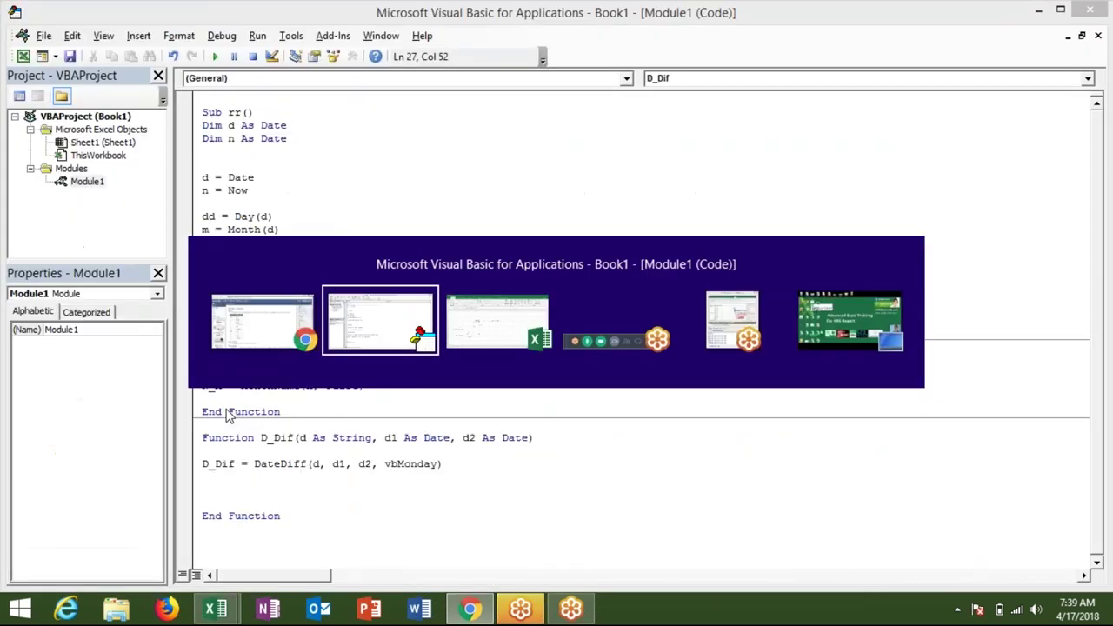
key(alt+Tab)
key(alt+Tab)
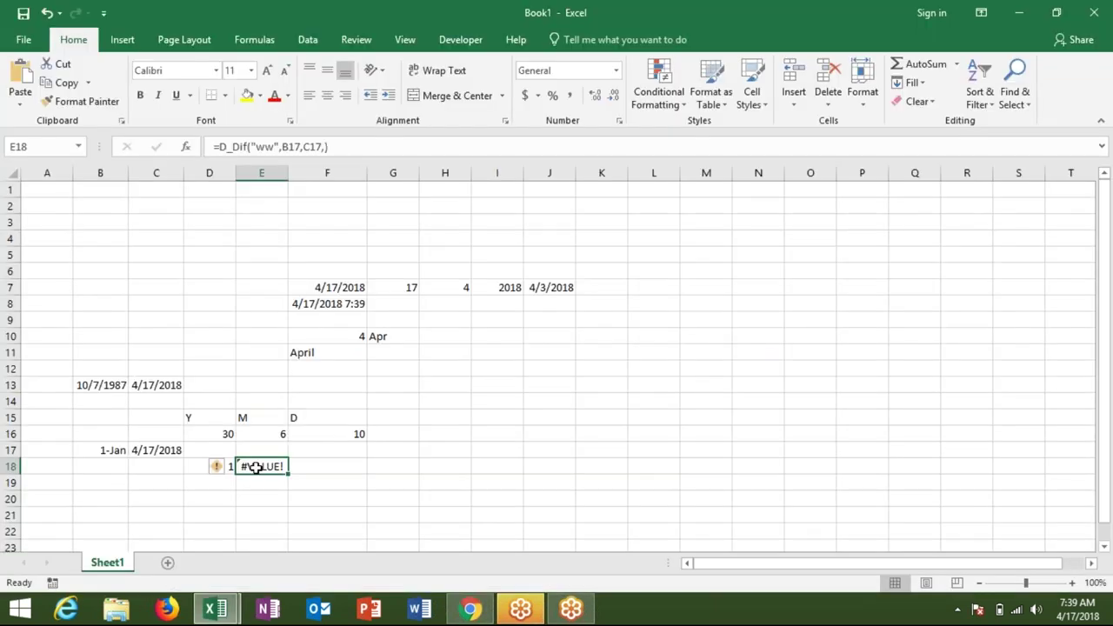
Remove the stray comma after C17 in E18's formula so it returns 15
double_click(255, 467)
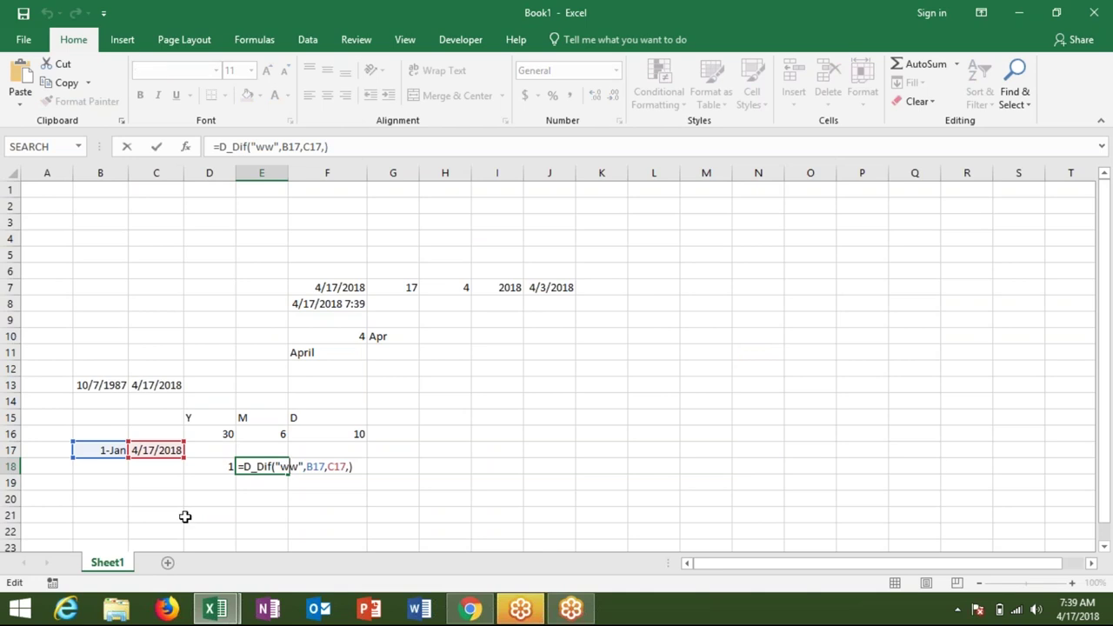
key(BackSpace)
key(BackSpace)
text(w)
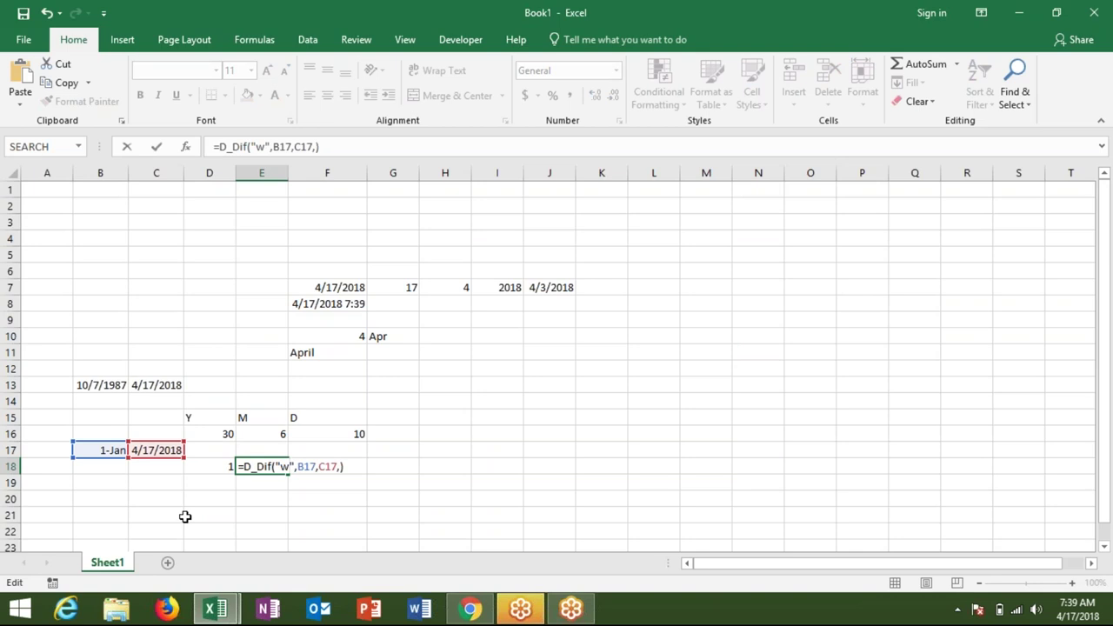
key(Return)
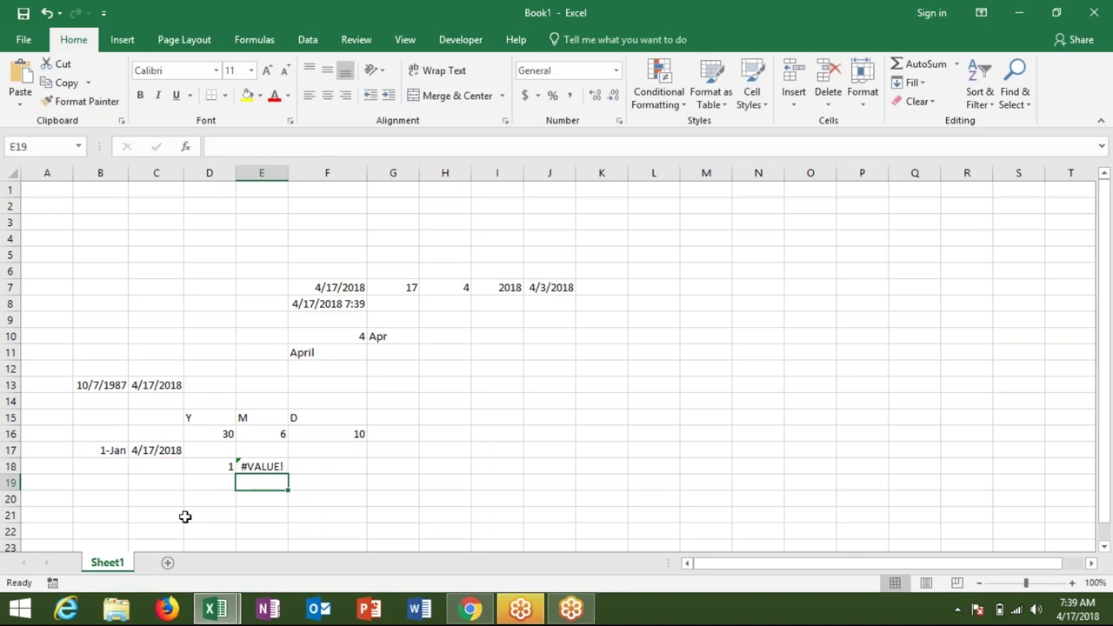
key(Up)
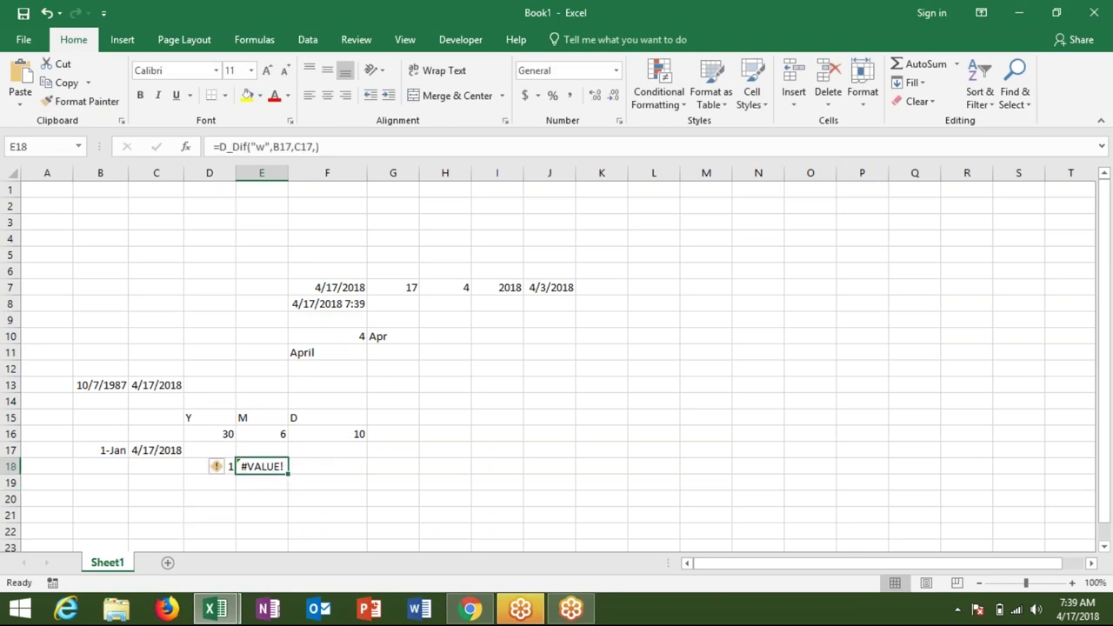
click(316, 146)
key(BackSpace)
key(Return)
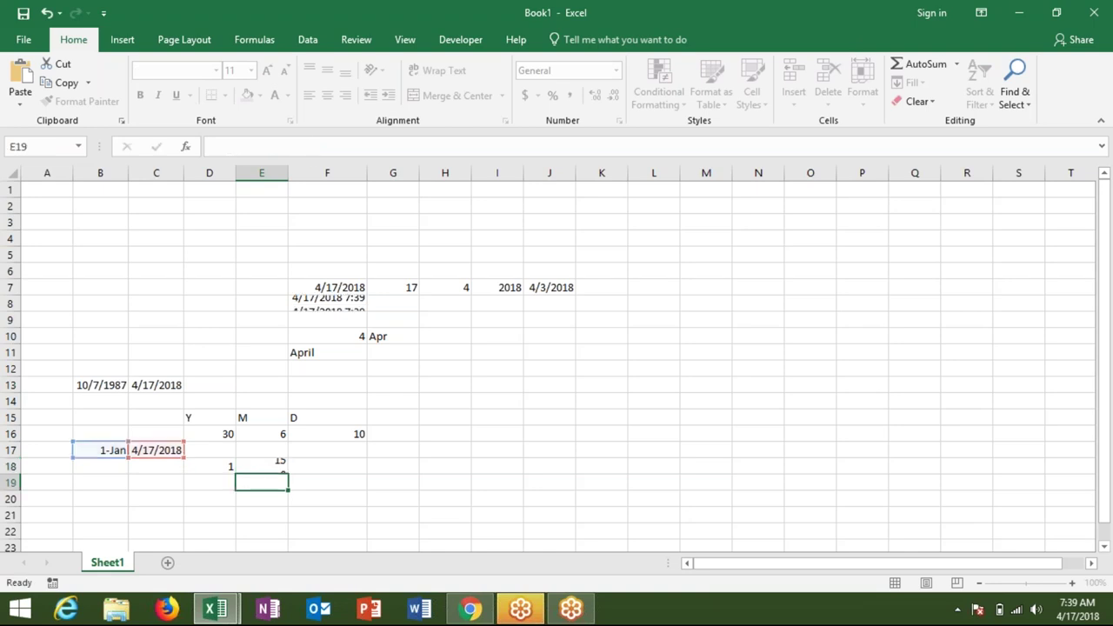
key(Up)
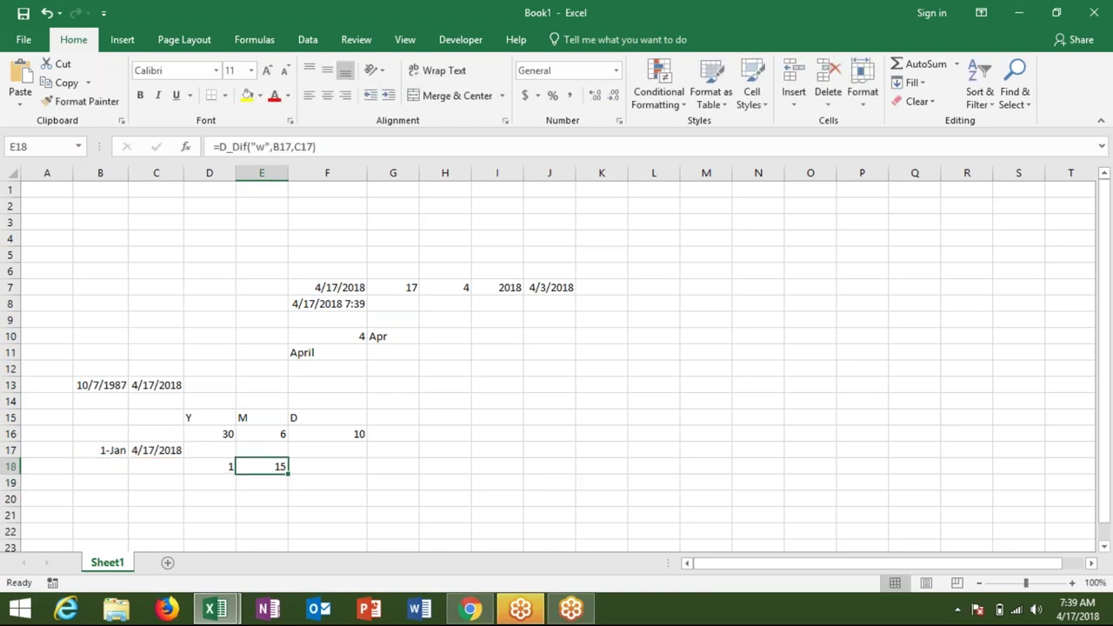
Confirm E18's D_Dif formula keeps the "ww" interval
click(265, 147)
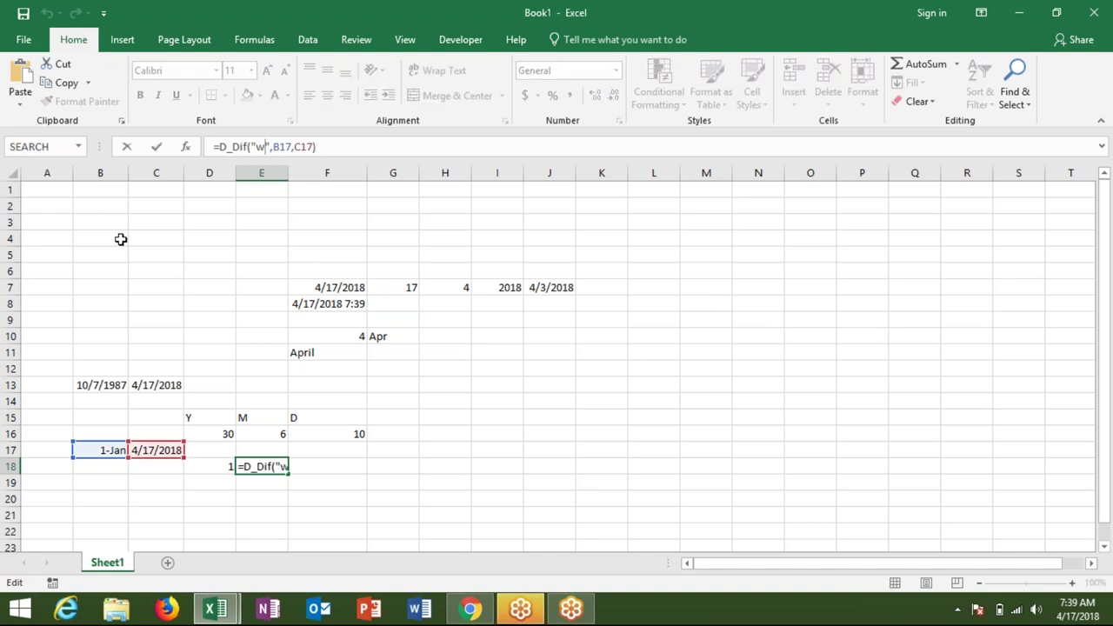
text(w)
key(ctrl+Return)
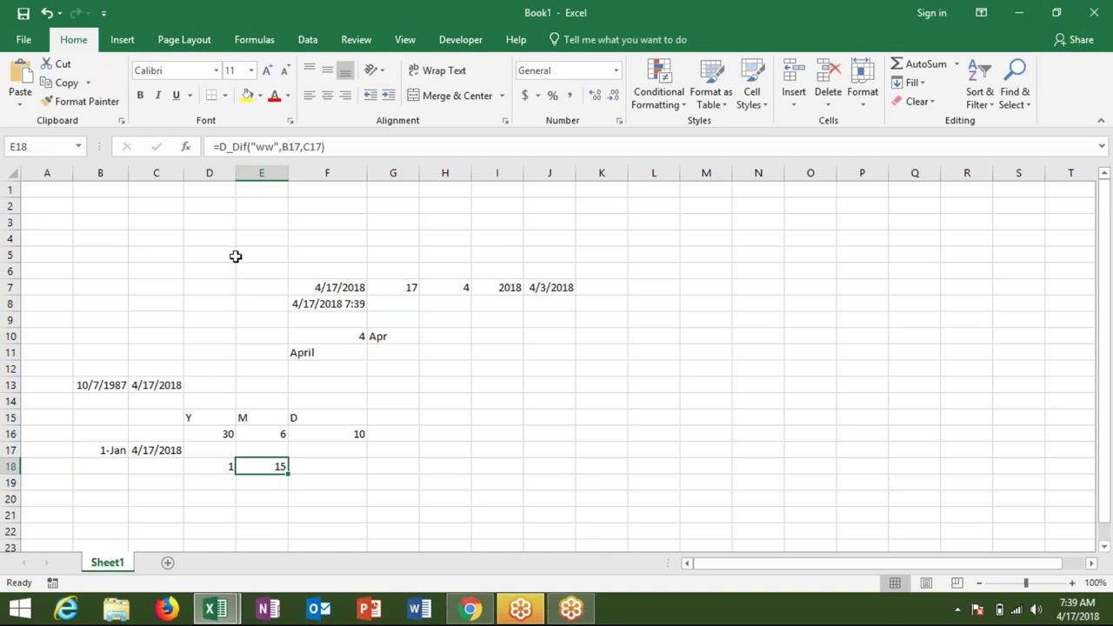
click(266, 147)
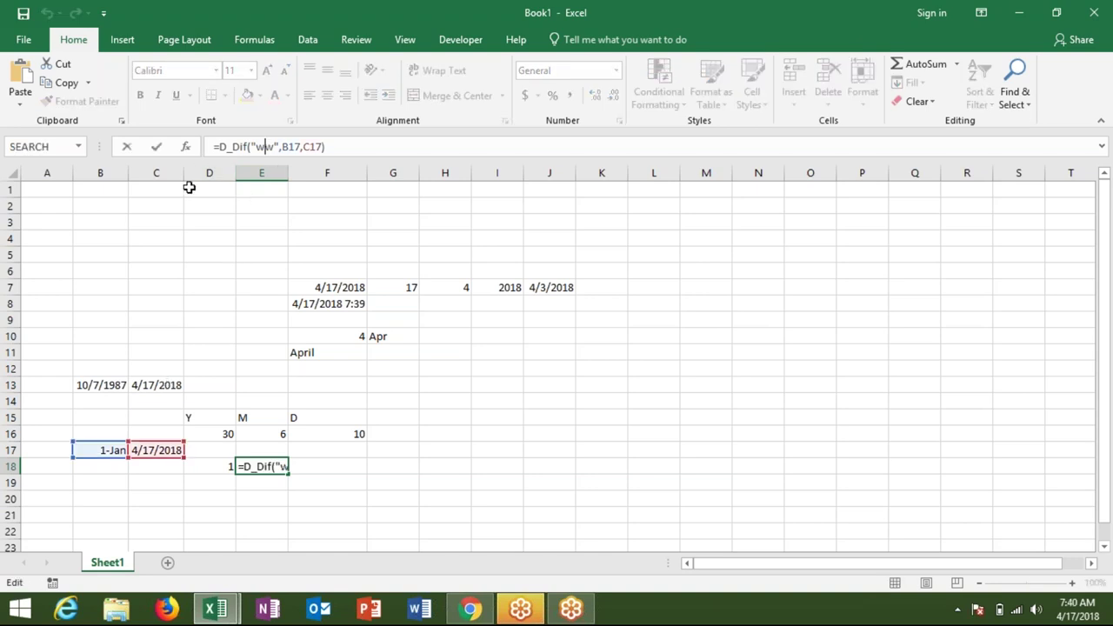
key(BackSpace)
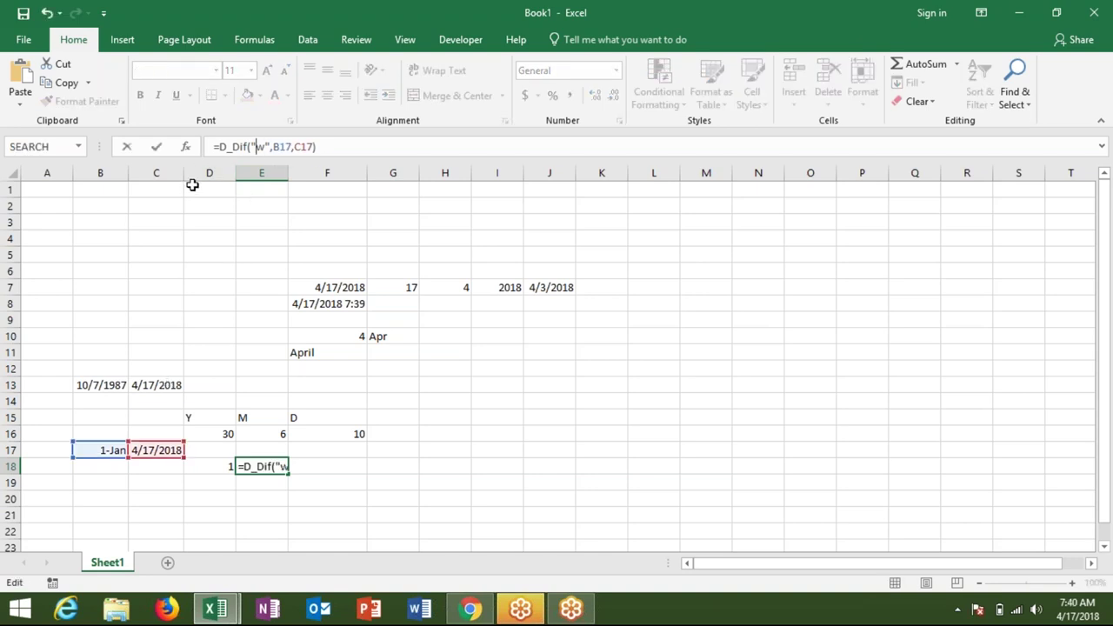
key(Escape)
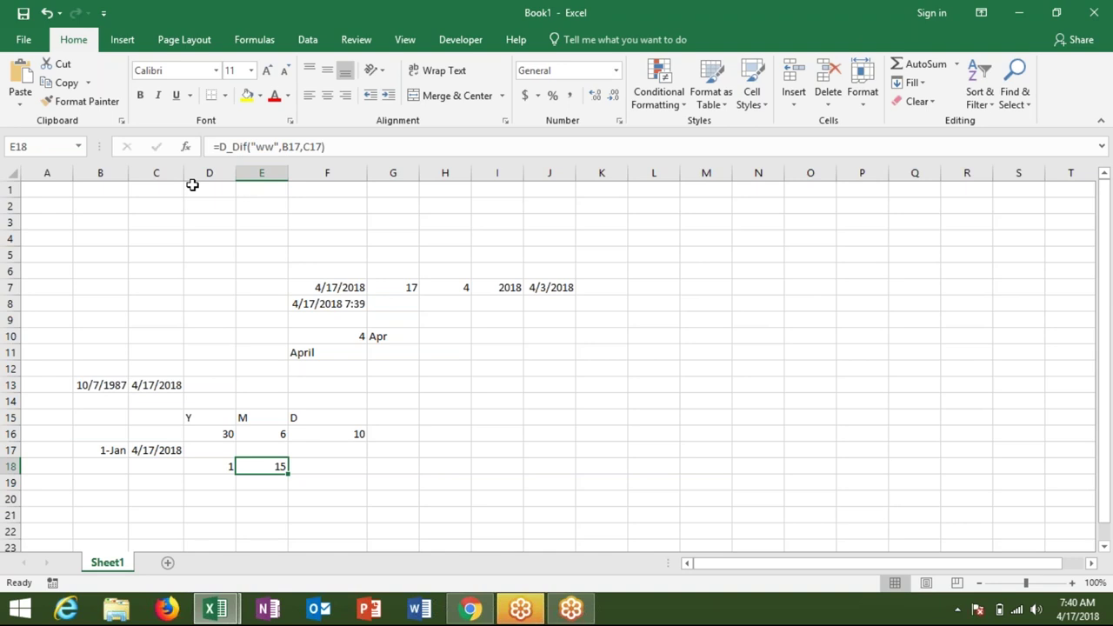
Select all of Module1's code and return Chrome to TechOnTheNet's VBA functions list
key(alt+Tab)
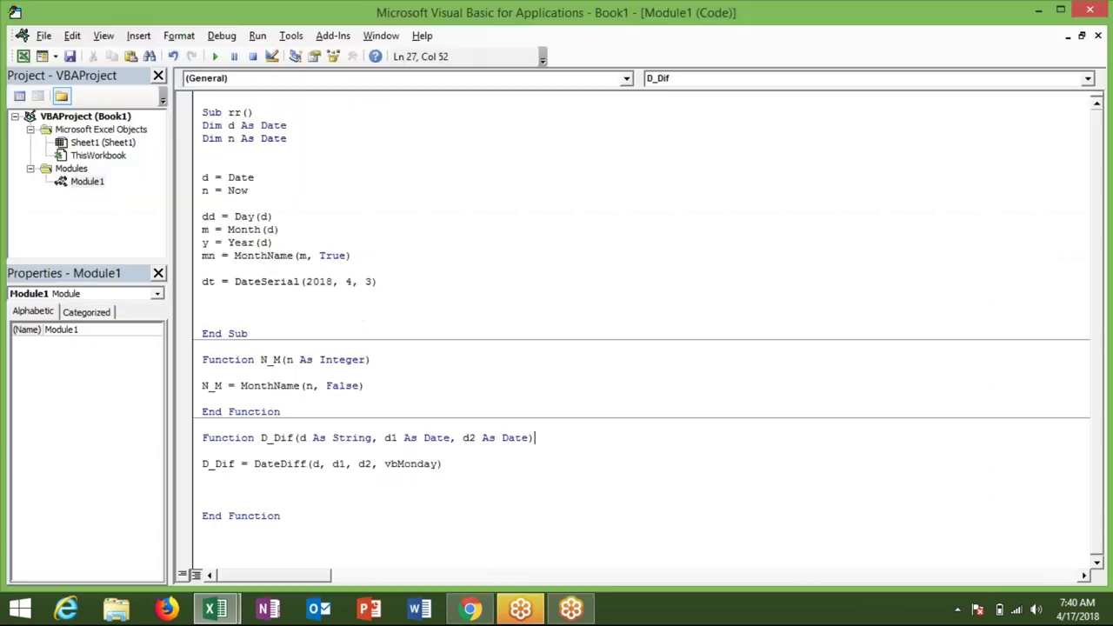
key(ctrl+a)
key(ctrl+c)
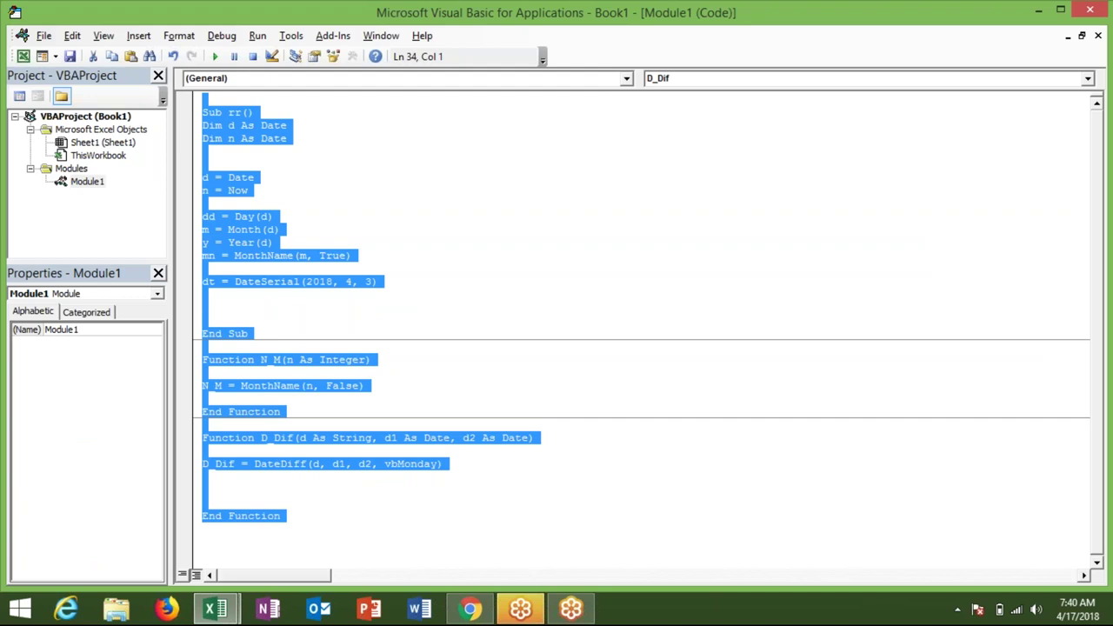
click(470, 609)
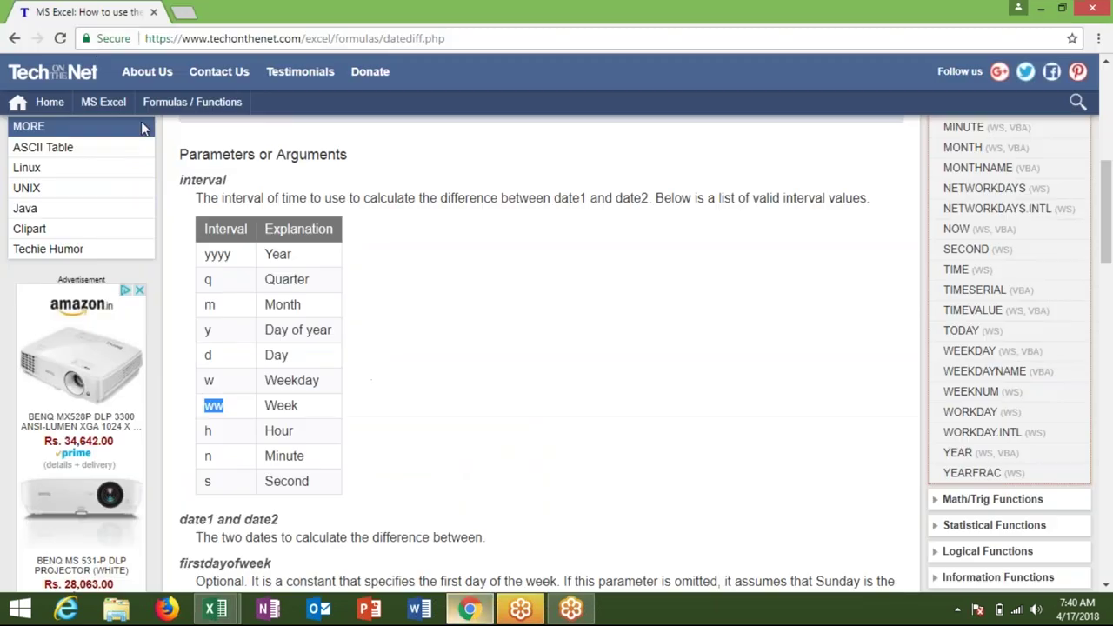
click(15, 38)
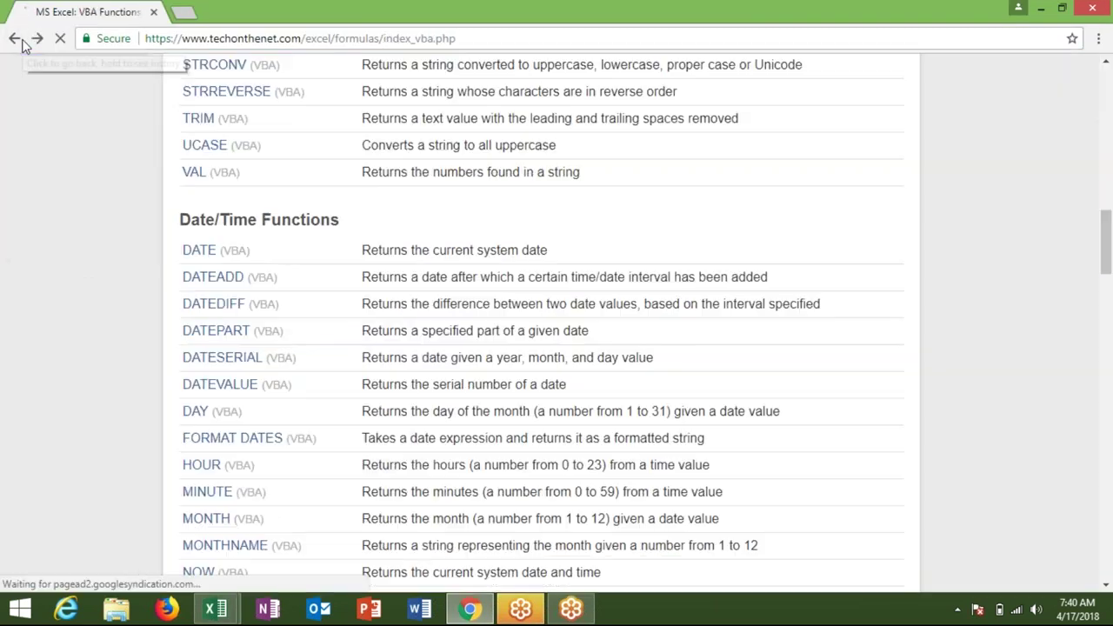
Scroll through TechOnTheNet's Date/Time Functions list, then return to the VBA editor
scroll(639, 248, down, 4)
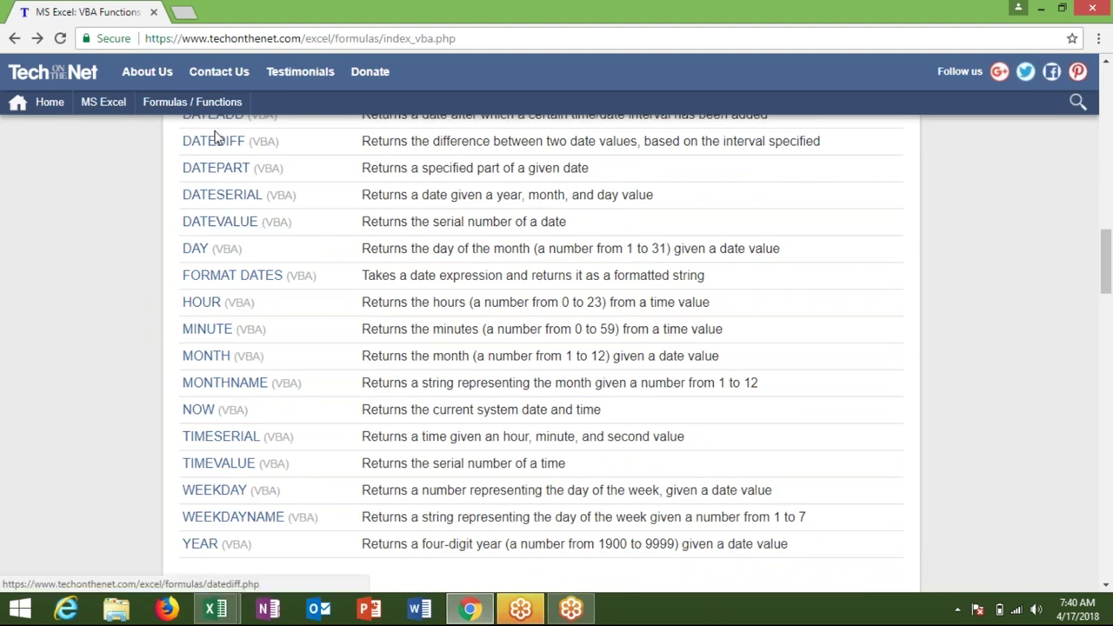
scroll(215, 119, up, 1)
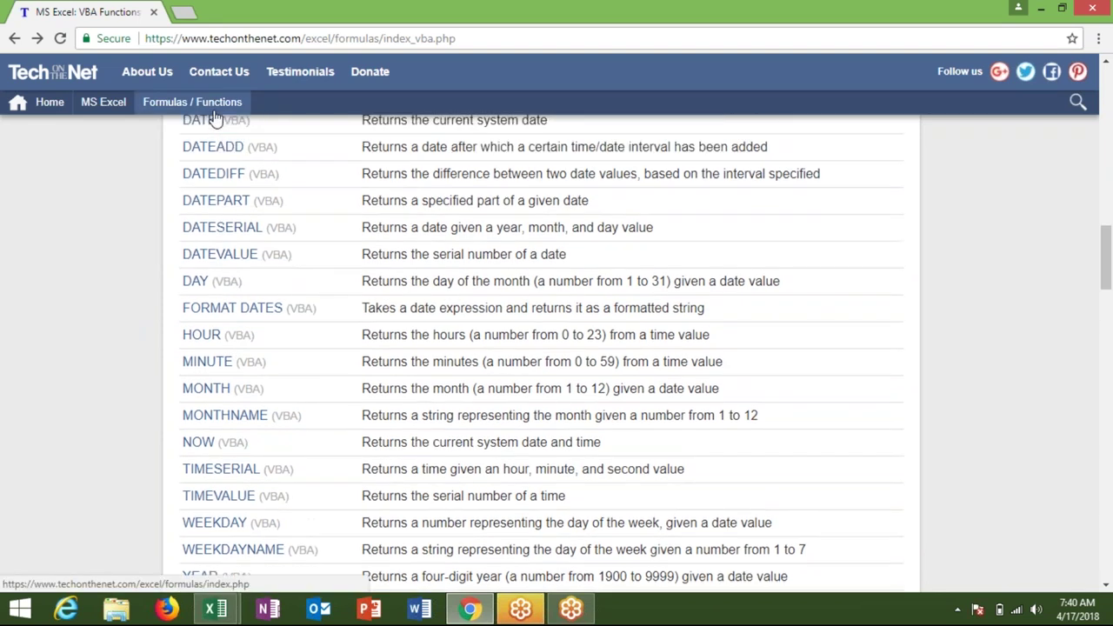
scroll(216, 119, down, 1)
scroll(215, 119, down, 2)
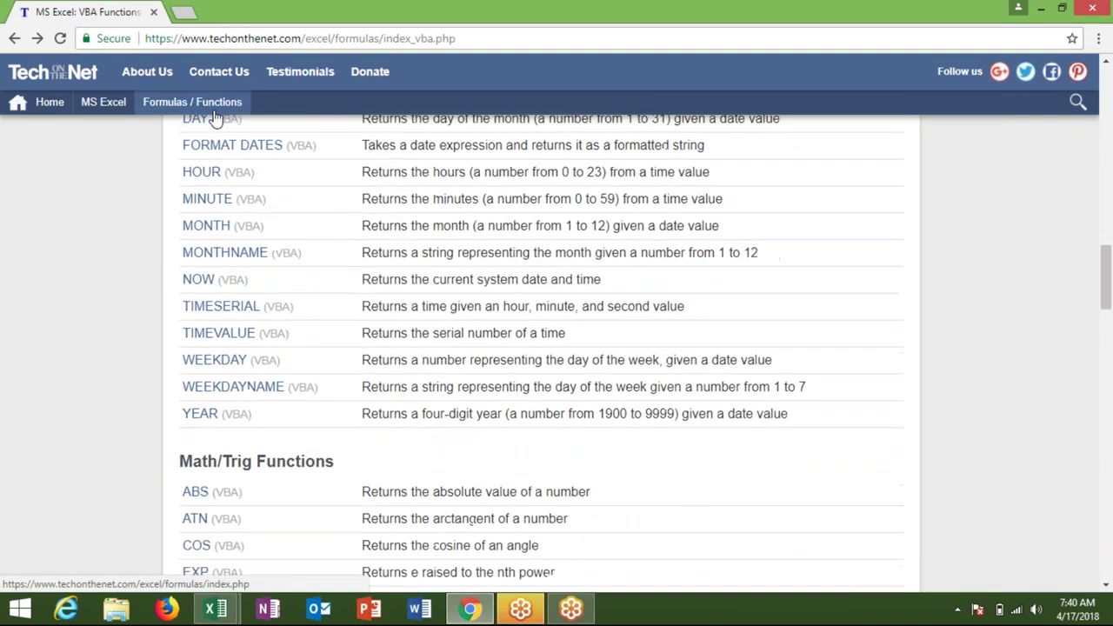
scroll(216, 119, down, 1)
scroll(216, 118, up, 3)
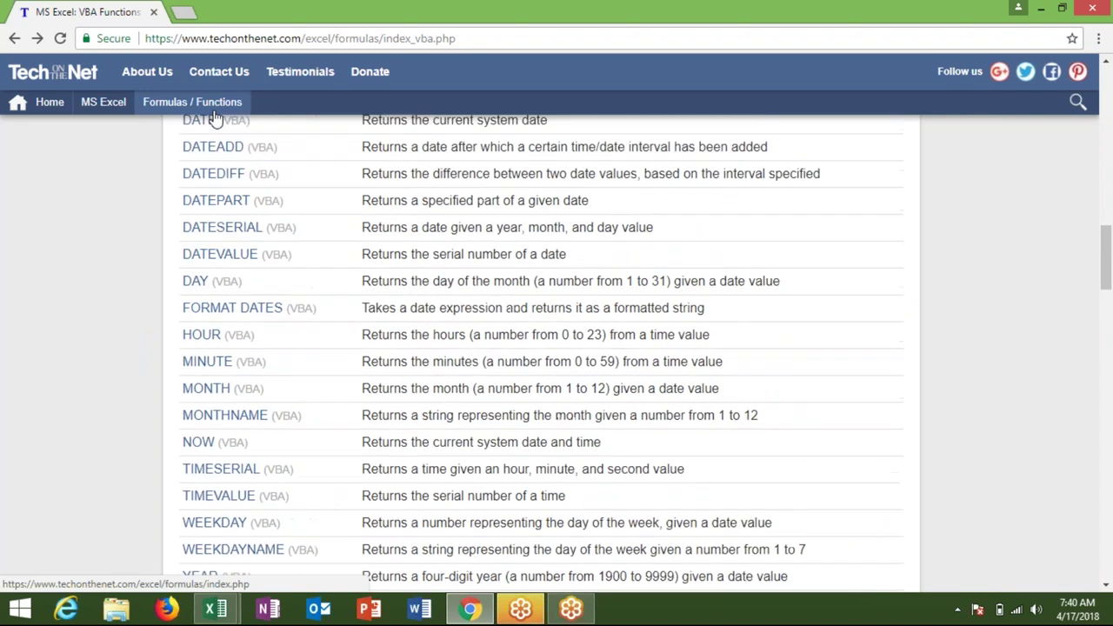
scroll(216, 119, up, 1)
scroll(216, 119, down, 1)
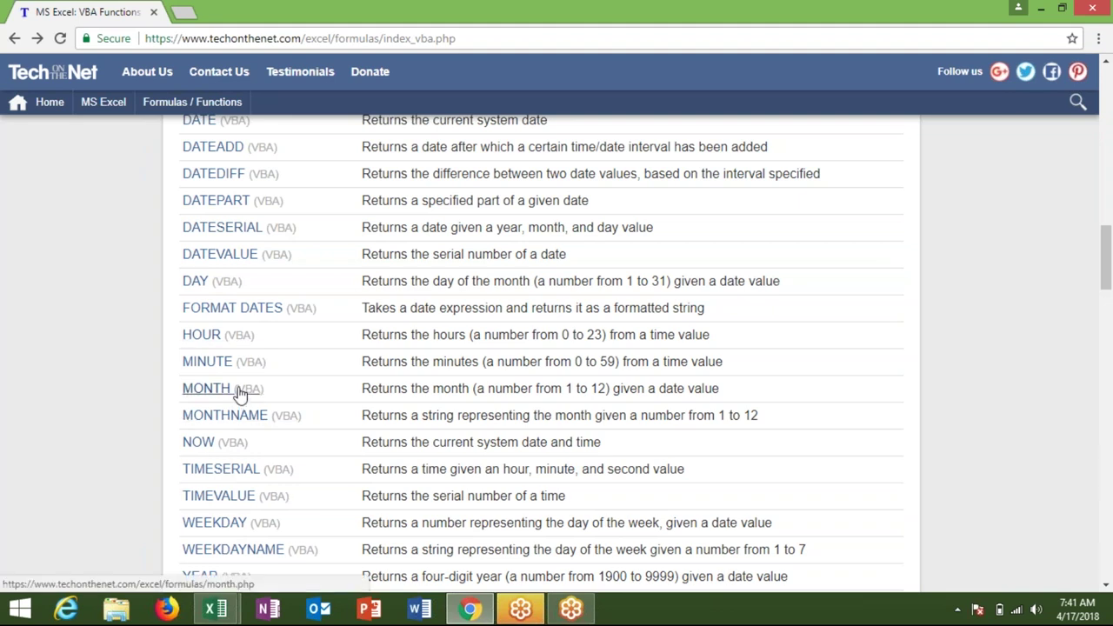
key(alt+Tab)
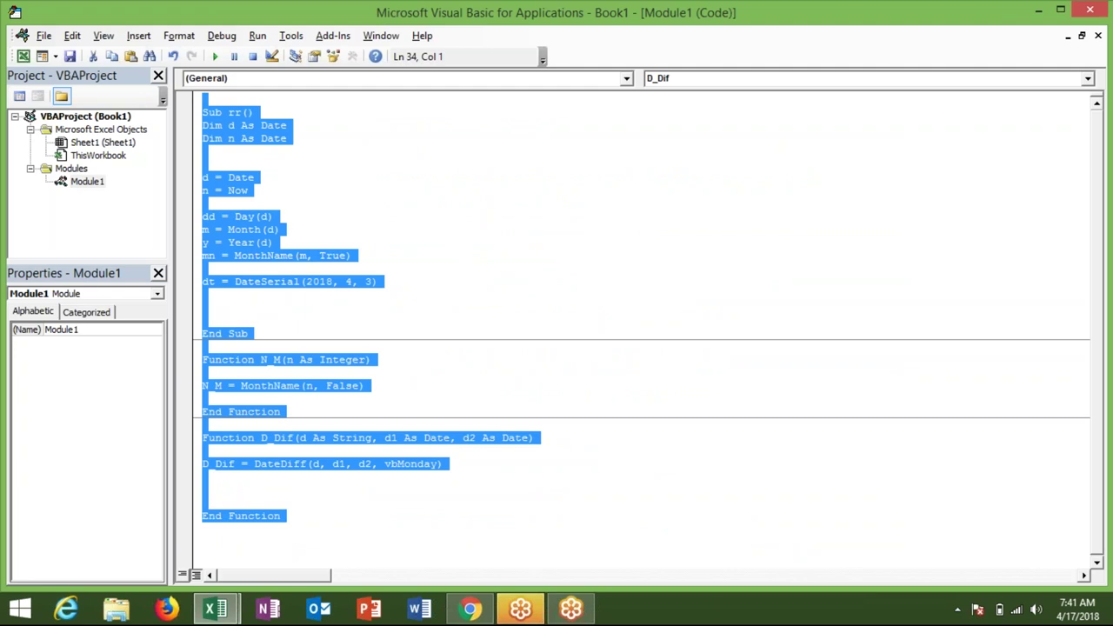
Load gmail.com in a new browser tab
click(469, 609)
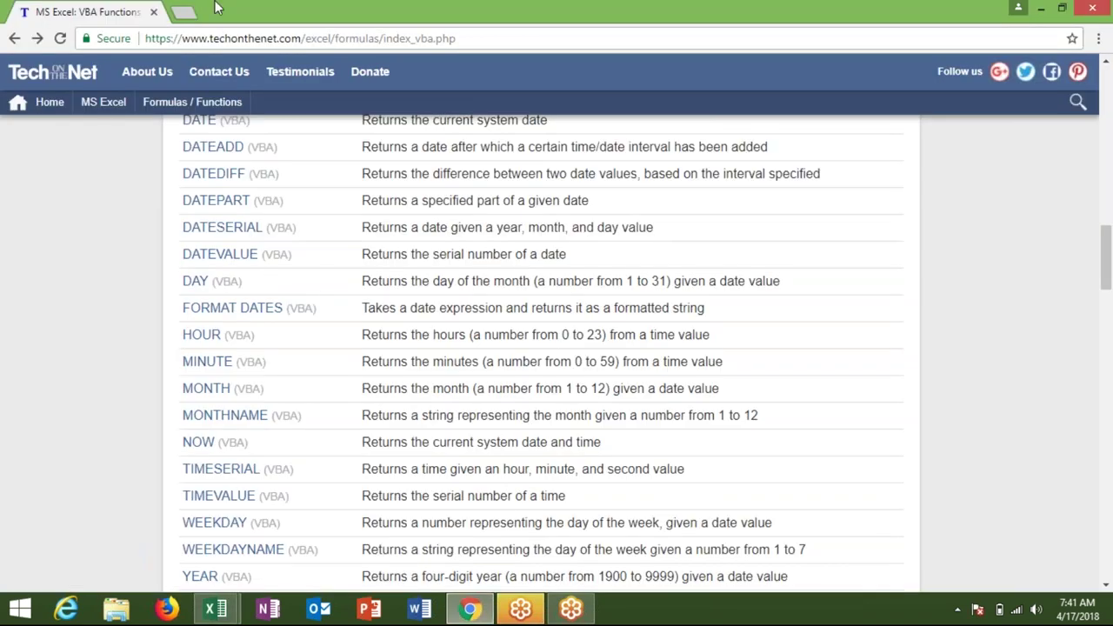
click(183, 11)
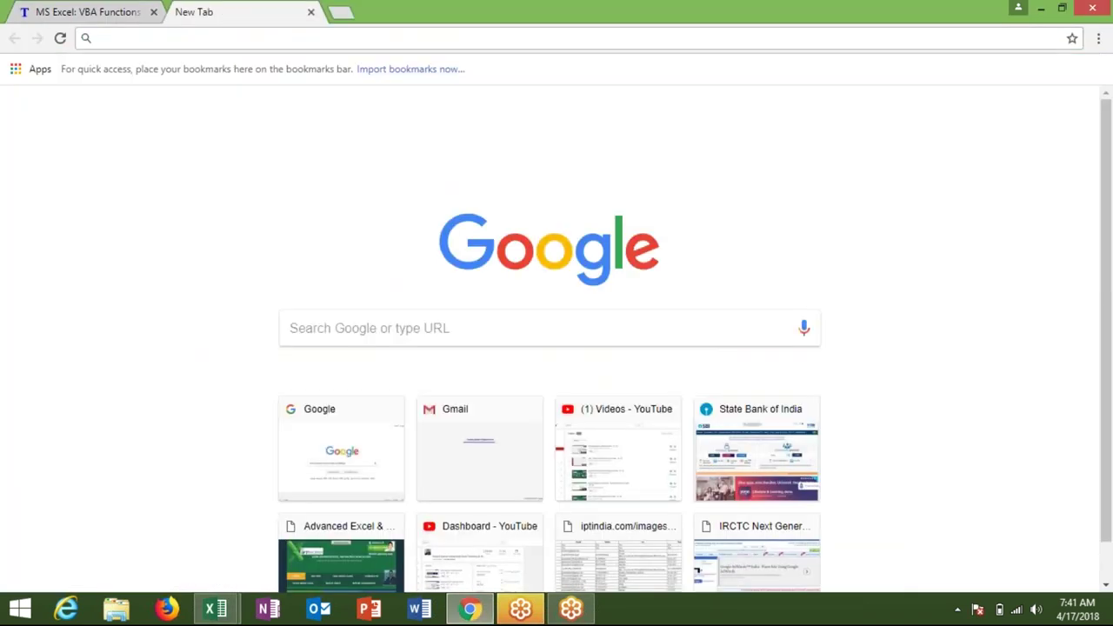
text(gmail.com)
key(Return)
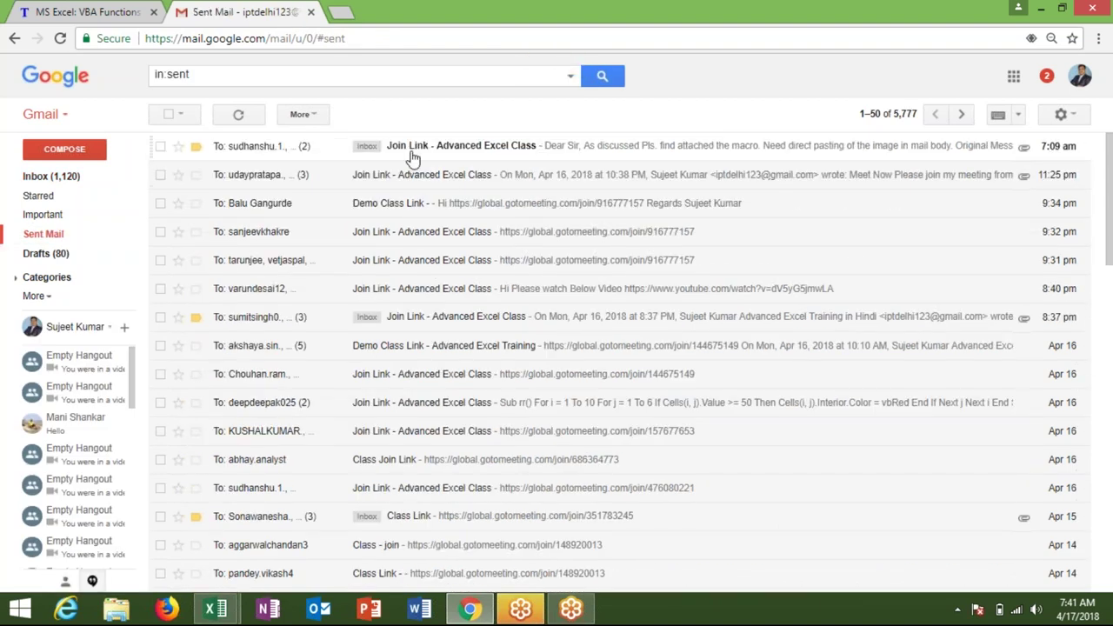
Reply to the Join Link - Advanced Excel Class thread with the pasted VBA code and send it
click(413, 156)
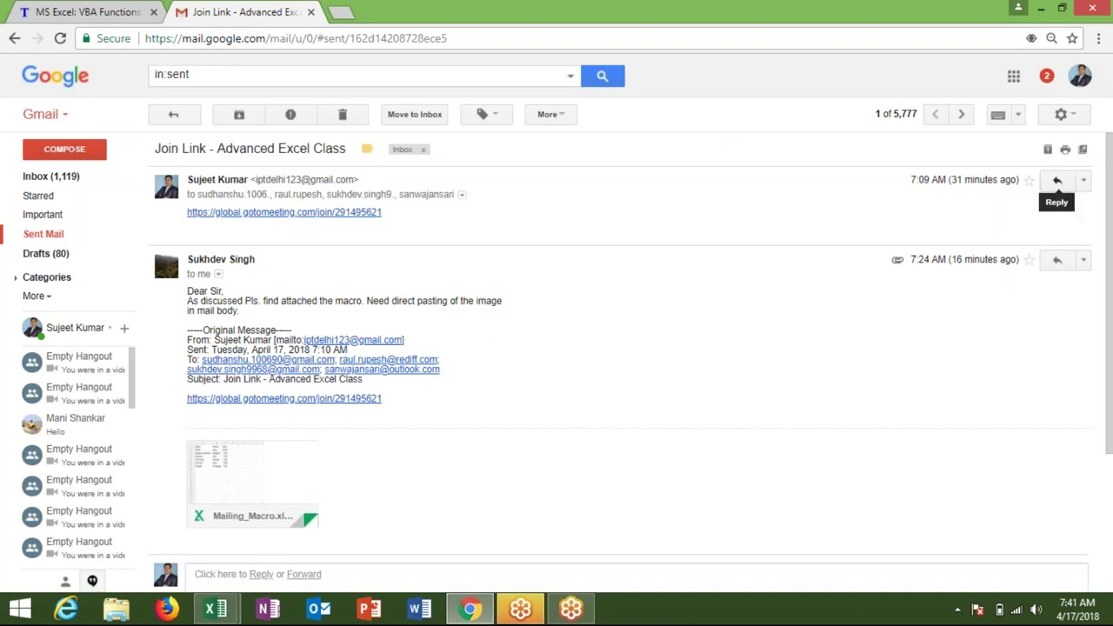
click(1057, 180)
key(ctrl+v)
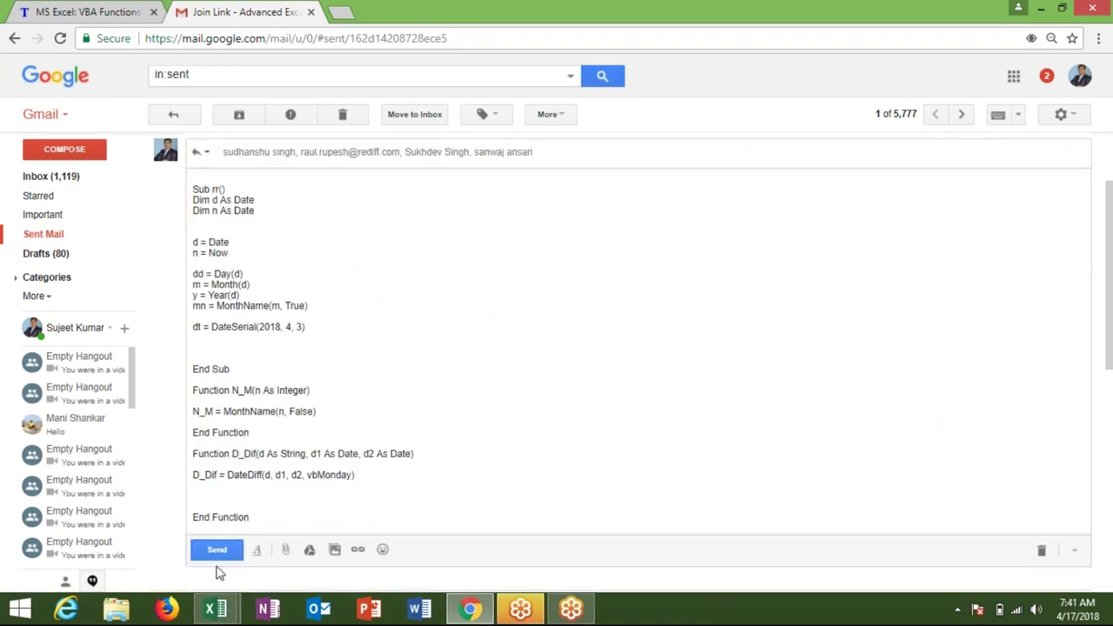
click(219, 555)
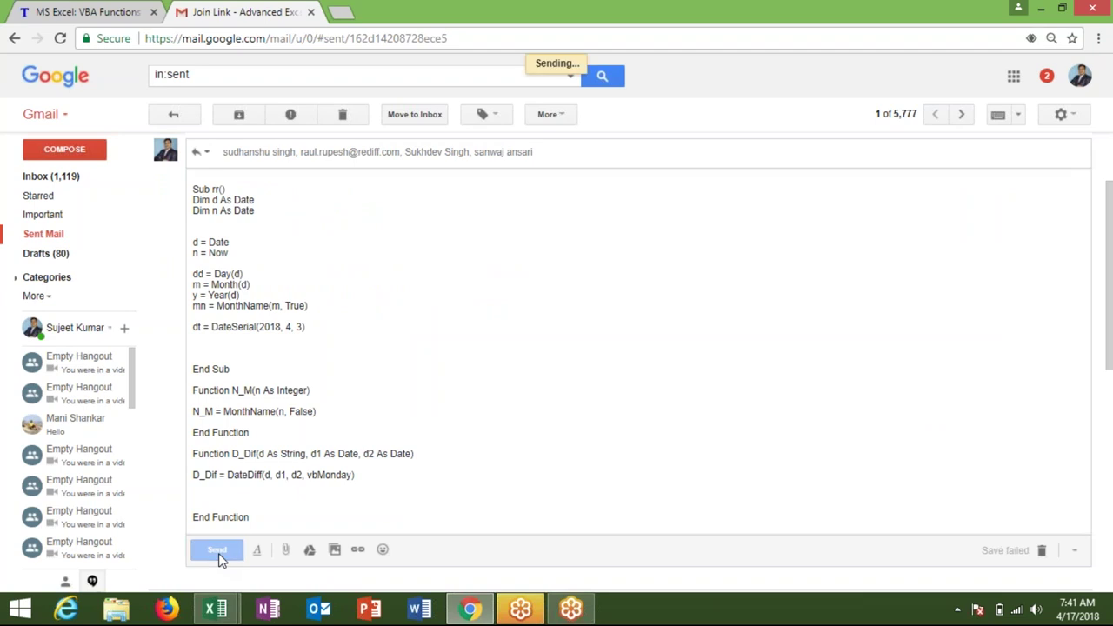
Minimize Chrome with Win+D so only the Windows desktop is visible
mouse_move(252, 366)
key(super+d)
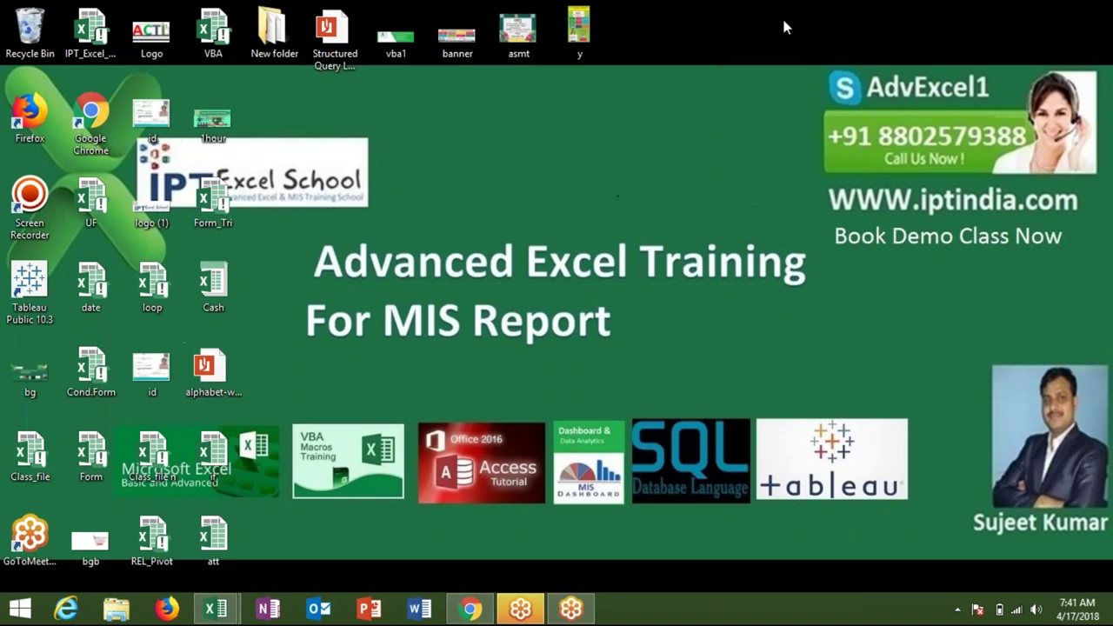